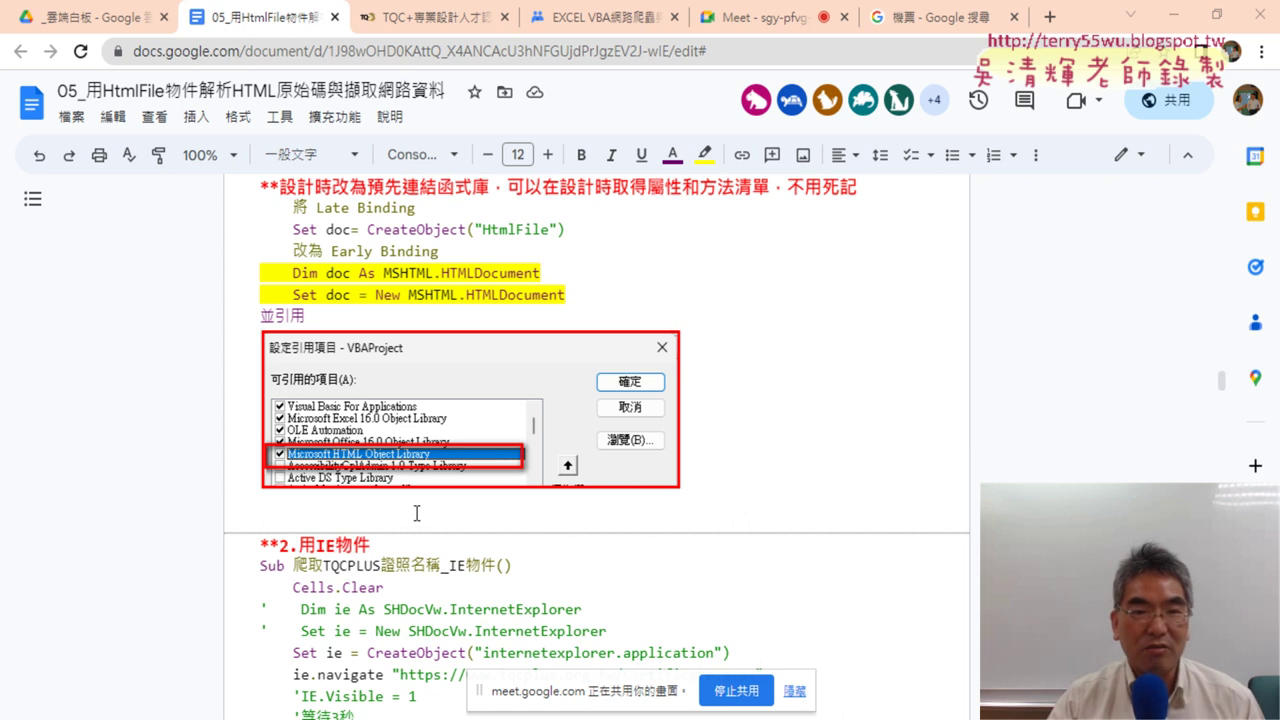
Highlight the Late Binding line doc = CreateObject("HtmlFile") in the Google Docs notes.
{"action": "scroll", "coordinate": [710, 479], "scroll_direction": "up", "scroll_amount": 2}
{"action": "scroll", "coordinate": [745, 460], "scroll_direction": "up", "scroll_amount": 1}
{"action": "scroll", "coordinate": [745, 457], "scroll_direction": "up", "scroll_amount": 2}
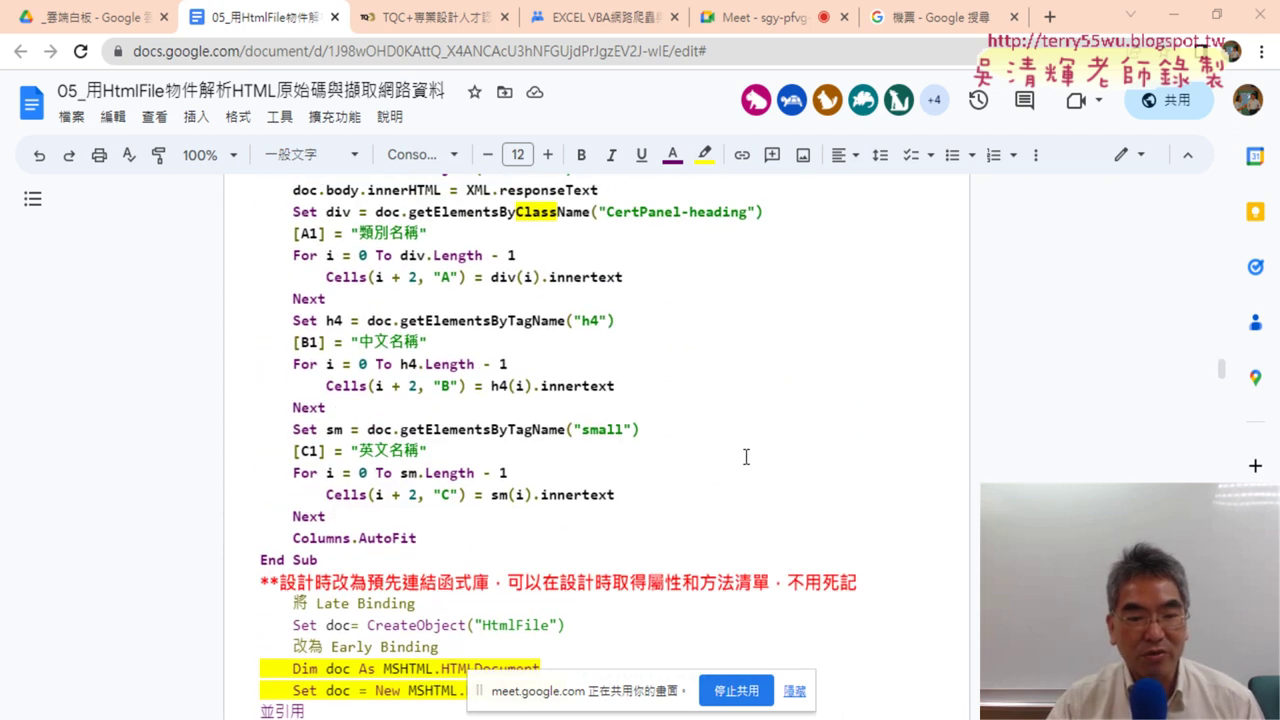
{"action": "scroll", "coordinate": [745, 457], "scroll_direction": "down", "scroll_amount": 2}
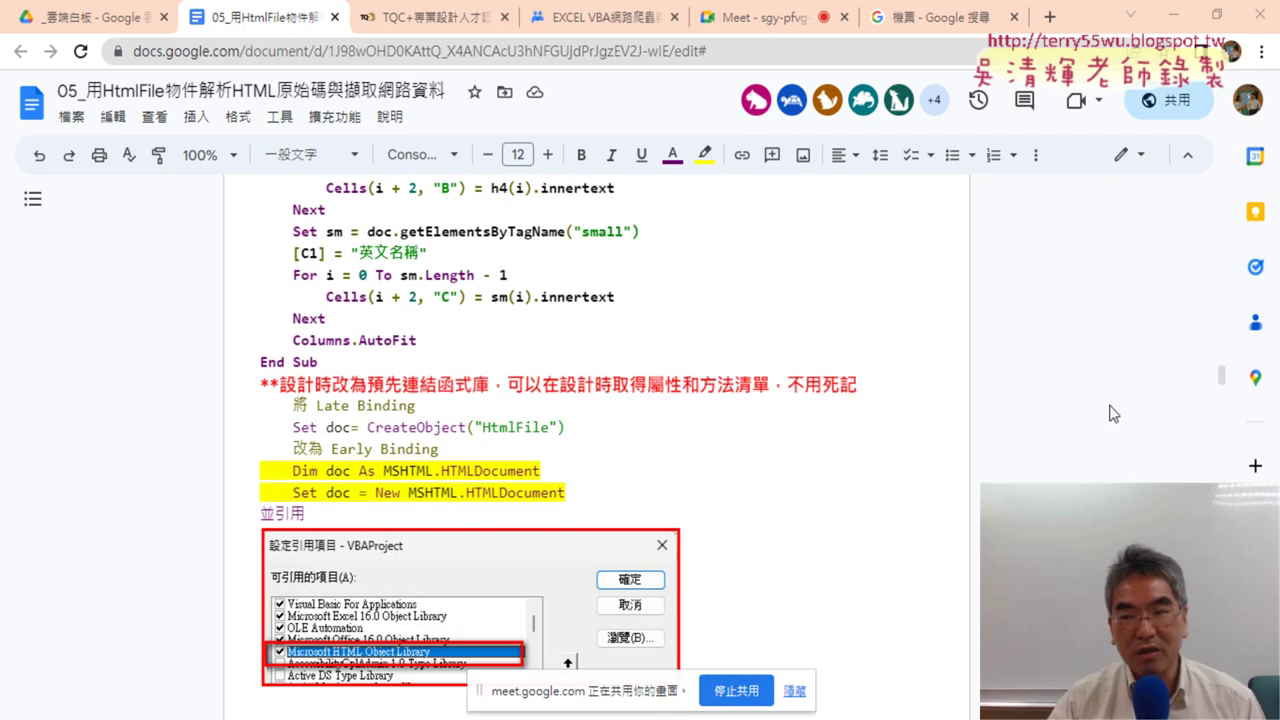
{"action": "left_click_drag", "start_coordinate": [294, 428], "coordinate": [569, 429]}
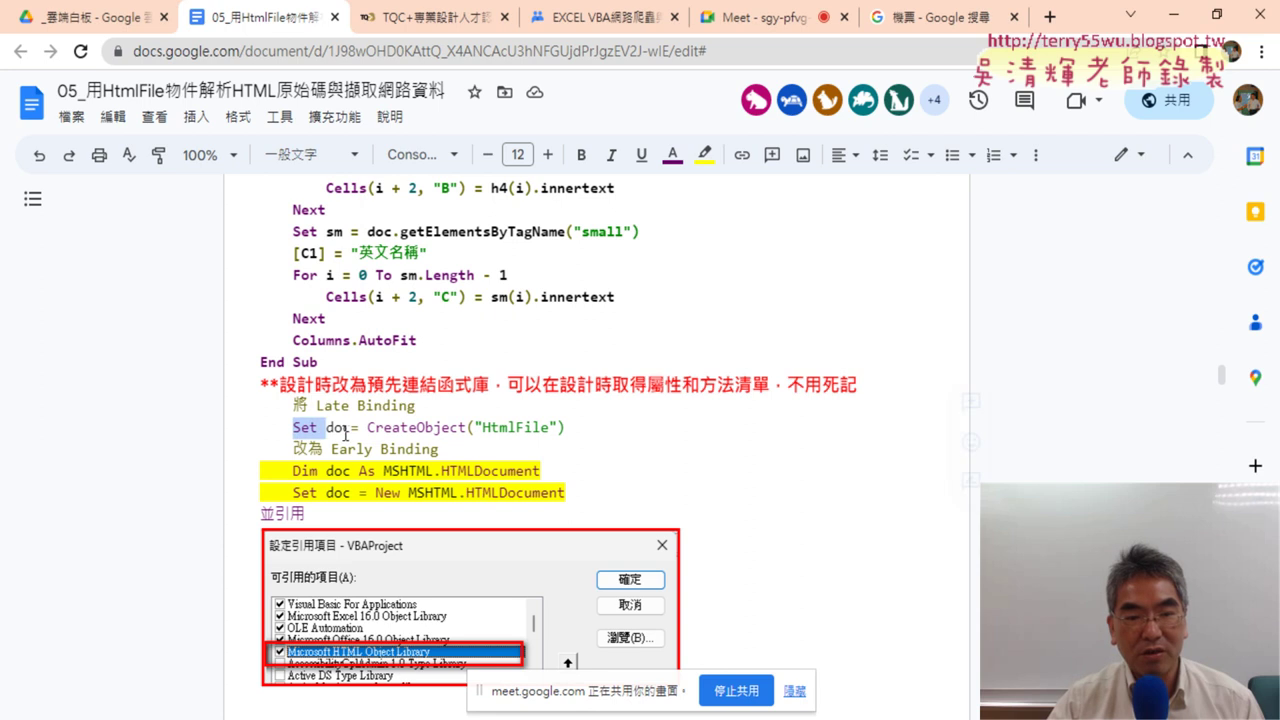
{"action": "left_click", "coordinate": [406, 430]}
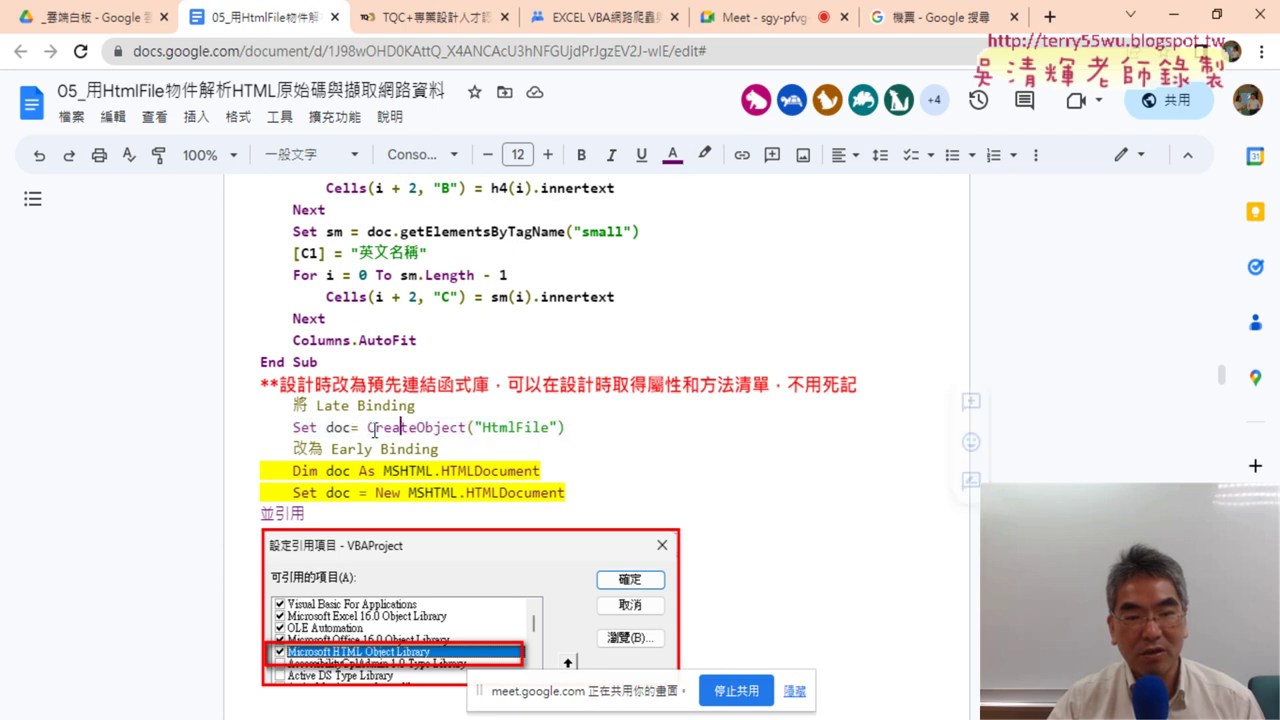
{"action": "left_click_drag", "start_coordinate": [366, 430], "coordinate": [549, 428]}
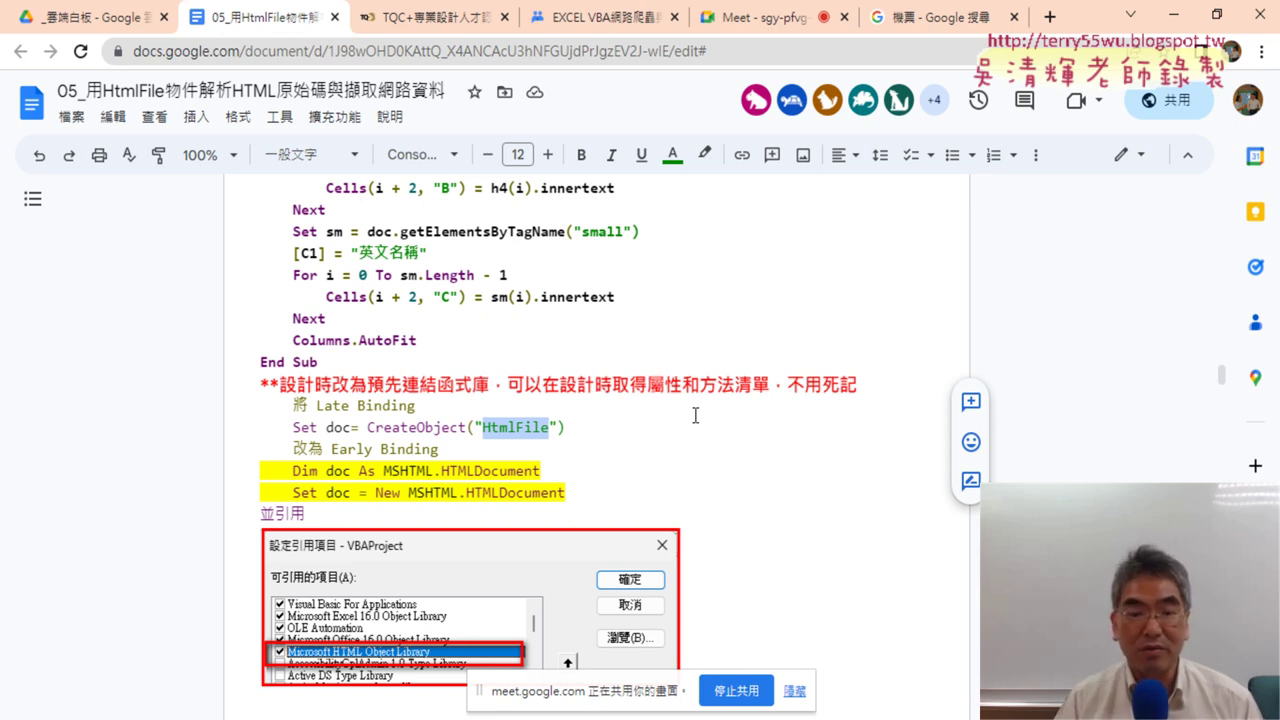
{"action": "left_click", "coordinate": [520, 428]}
{"action": "left_click_drag", "start_coordinate": [565, 428], "coordinate": [292, 428]}
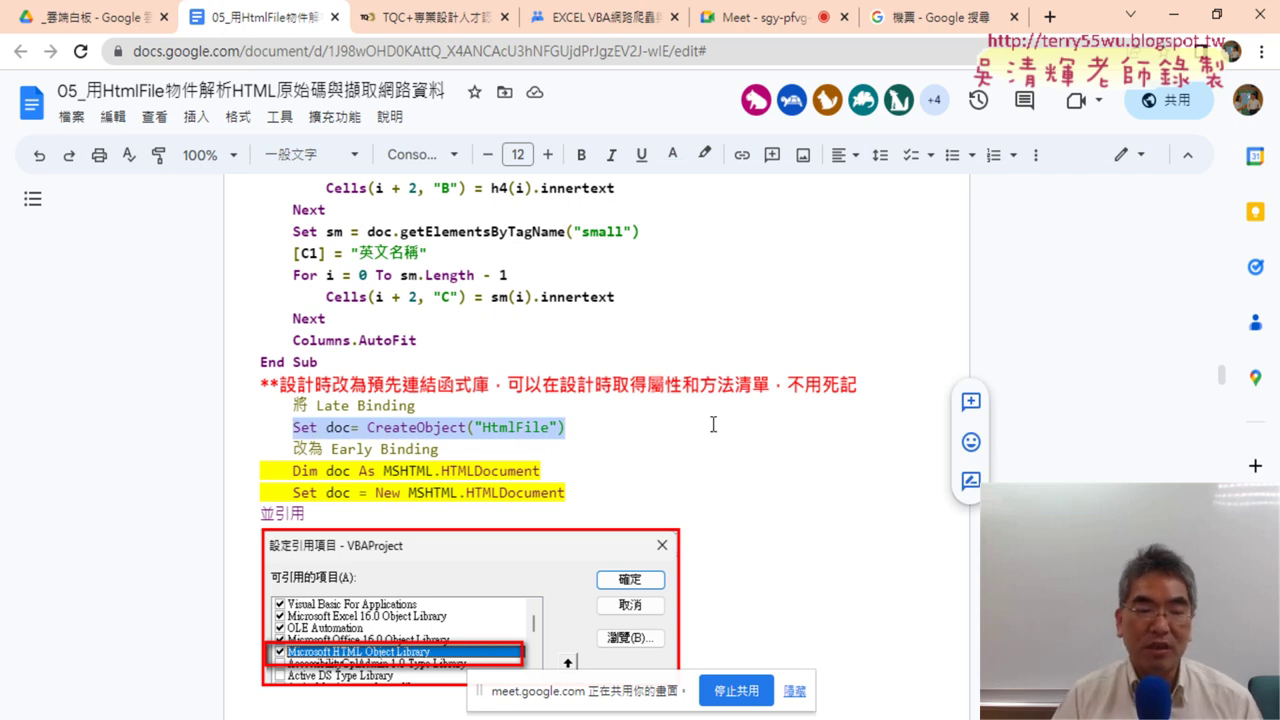
{"action": "left_click", "coordinate": [549, 428]}
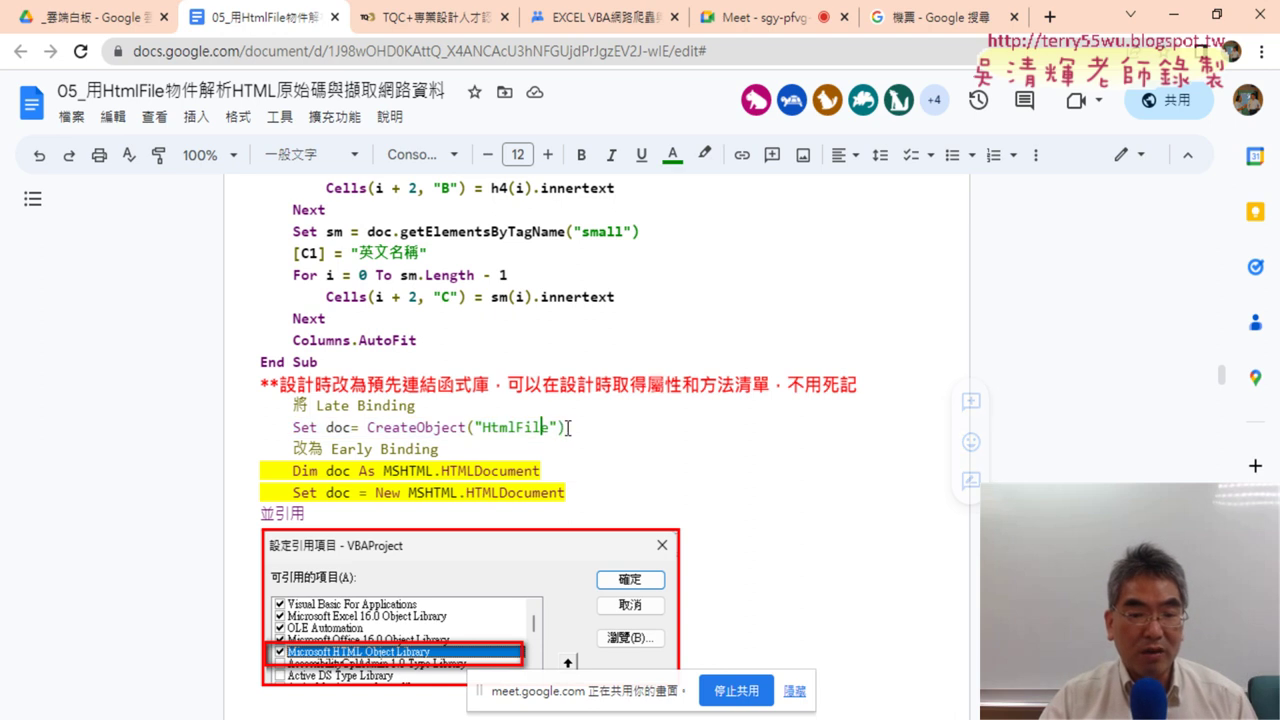
{"action": "left_click_drag", "start_coordinate": [567, 428], "coordinate": [354, 427]}
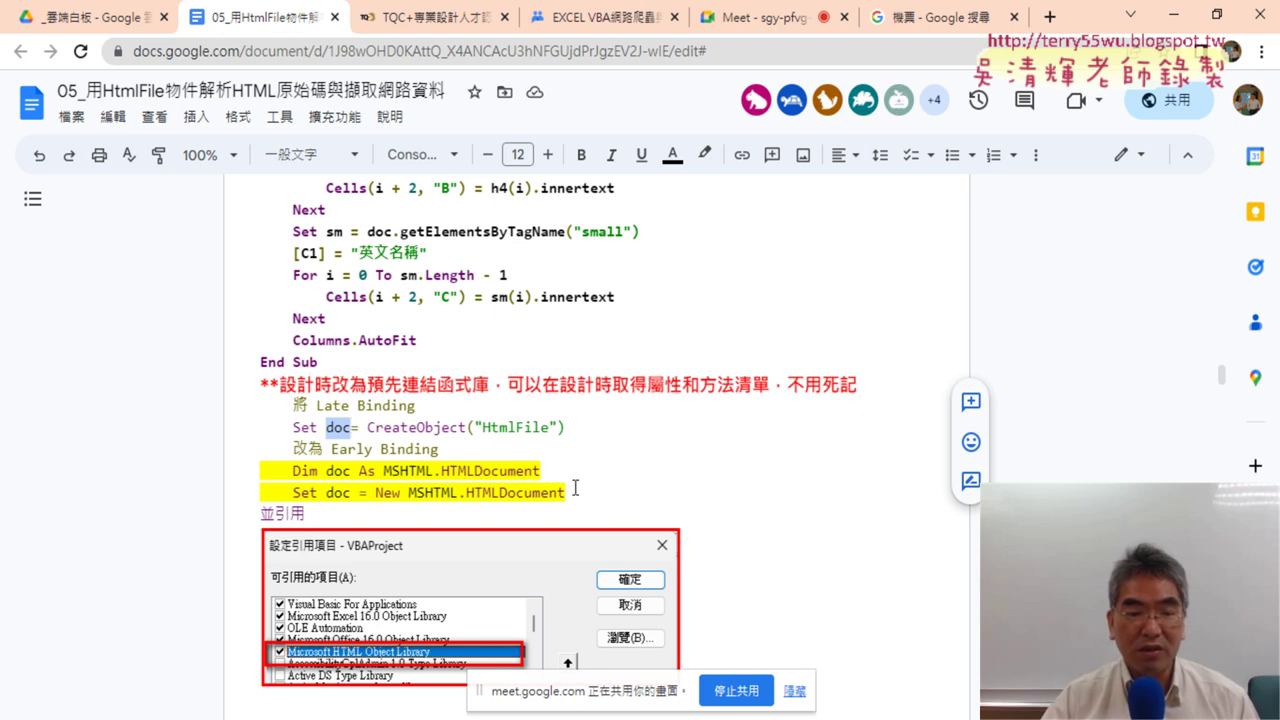
Compare it with the Early Binding Dim/Set New MSHTML.HTMLDocument lines, then switch to the VBA editor.
{"action": "left_click_drag", "start_coordinate": [575, 488], "coordinate": [262, 470]}
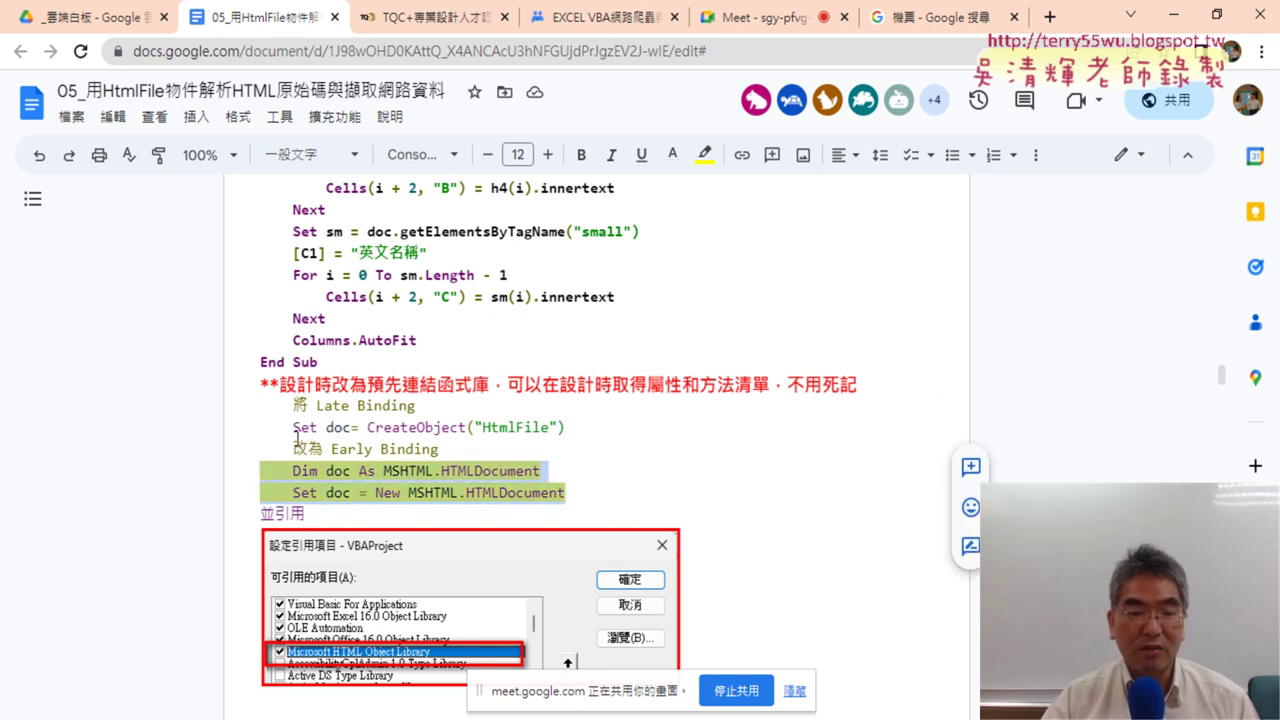
{"action": "left_click_drag", "start_coordinate": [293, 428], "coordinate": [569, 428]}
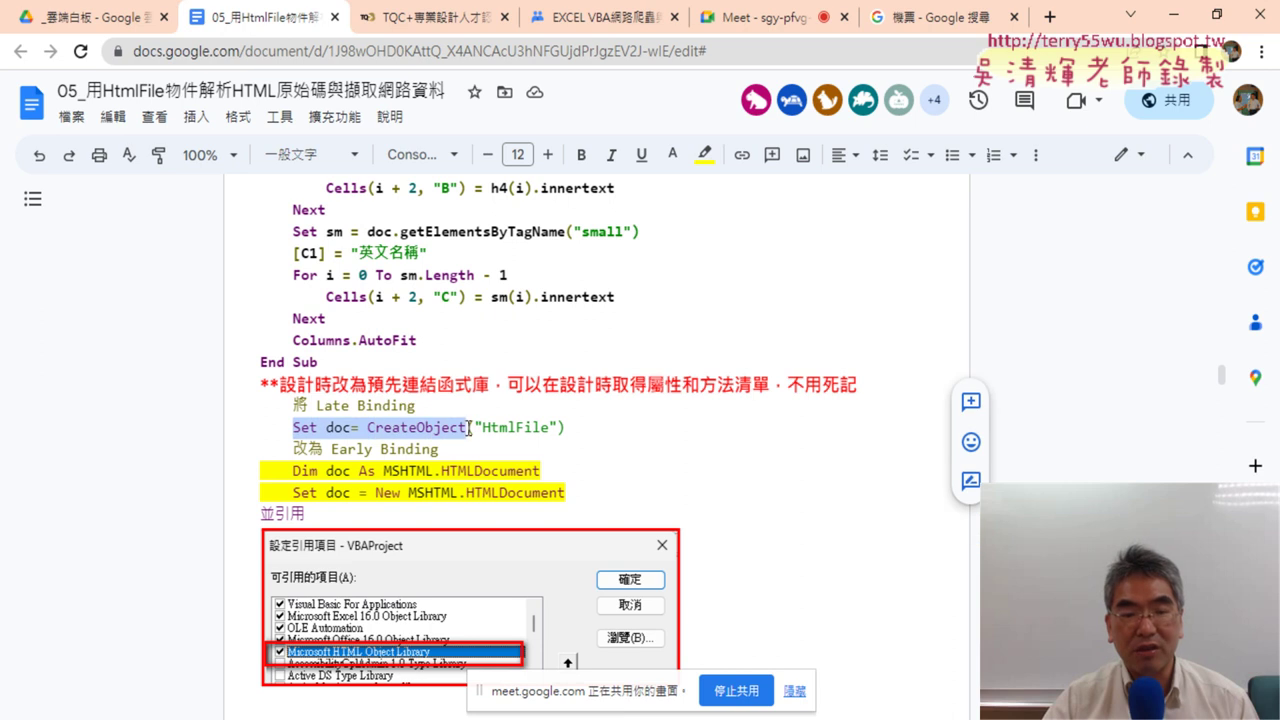
{"action": "left_click_drag", "start_coordinate": [568, 493], "coordinate": [250, 473]}
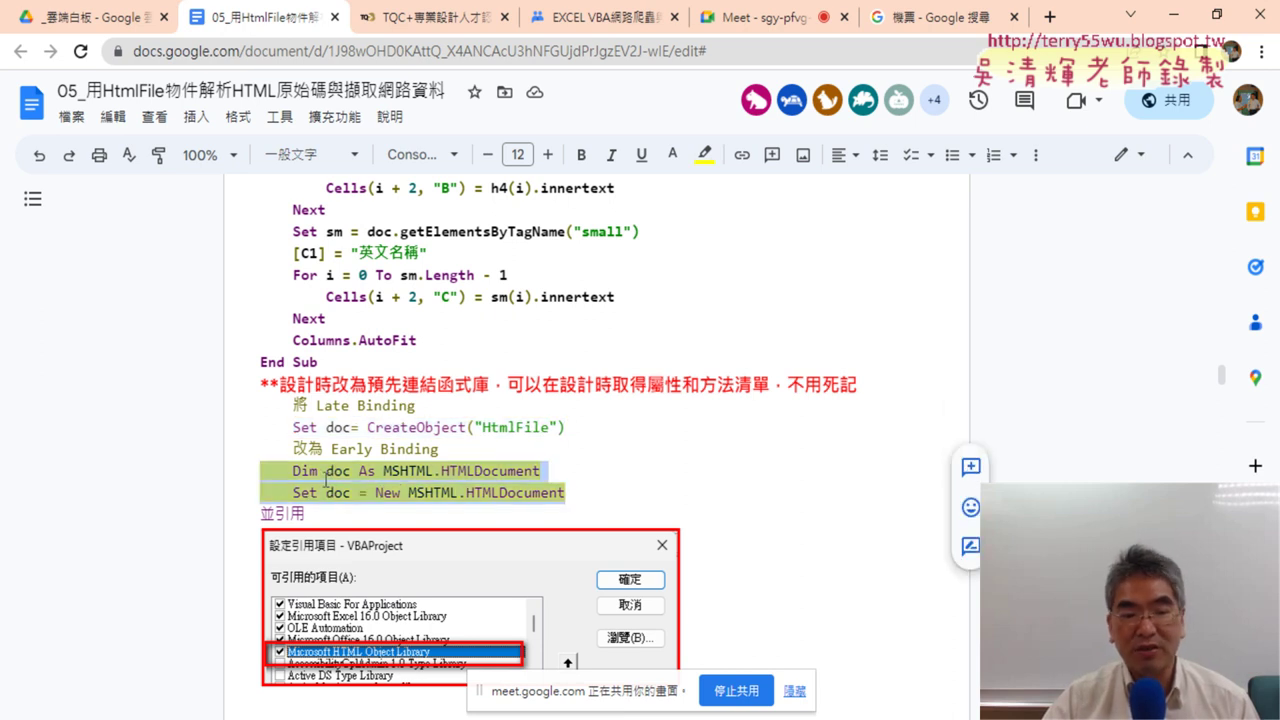
{"action": "scroll", "coordinate": [336, 485], "scroll_direction": "down", "scroll_amount": 1}
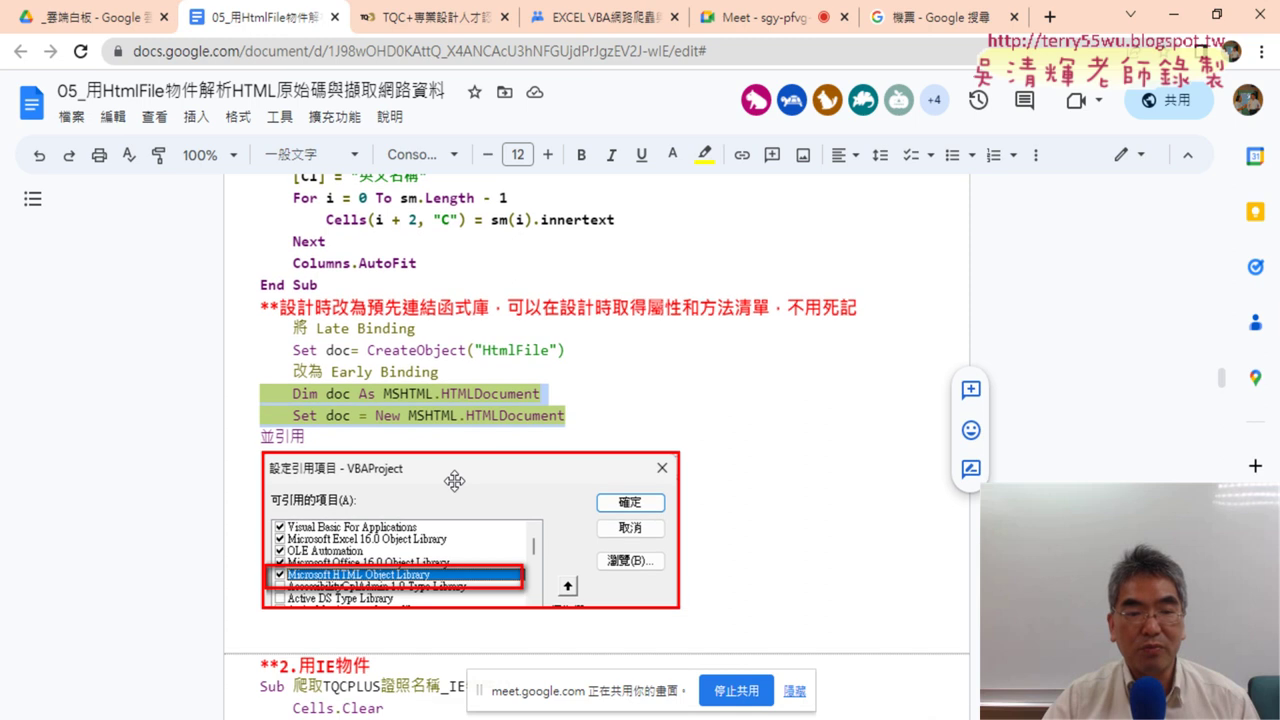
{"action": "left_click_drag", "start_coordinate": [367, 330], "coordinate": [437, 330]}
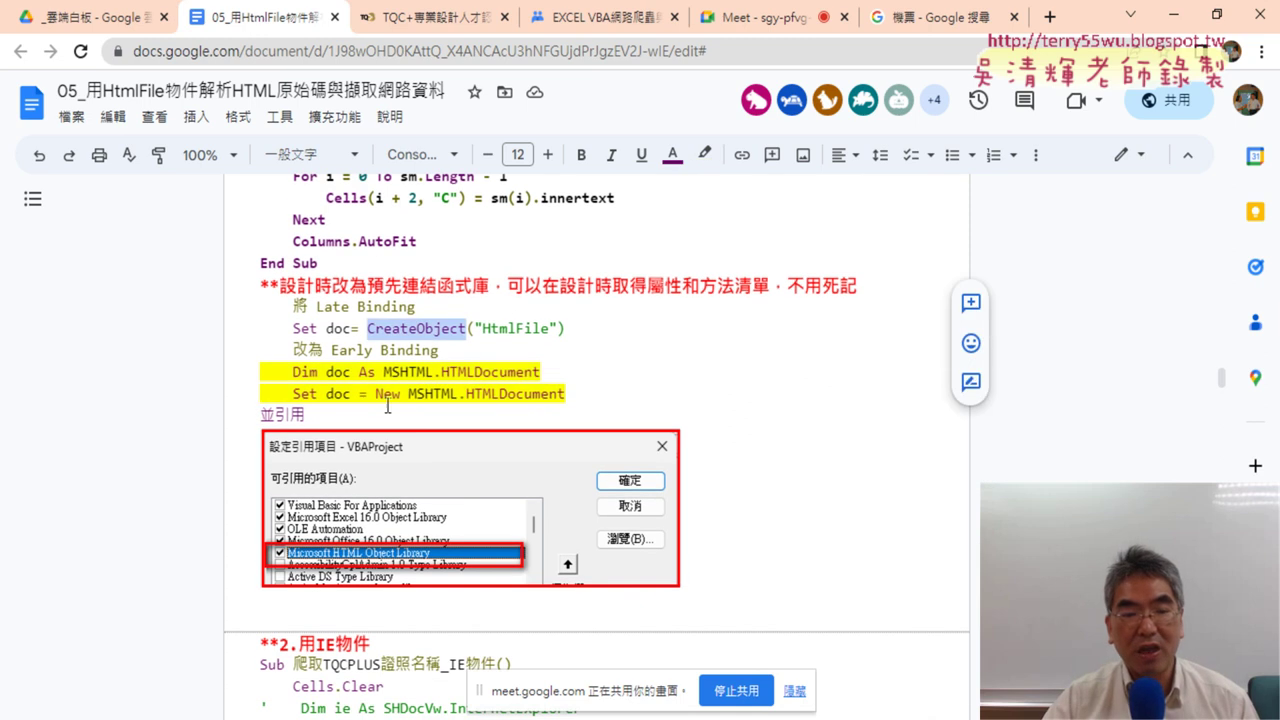
{"action": "left_click_drag", "start_coordinate": [376, 394], "coordinate": [403, 394]}
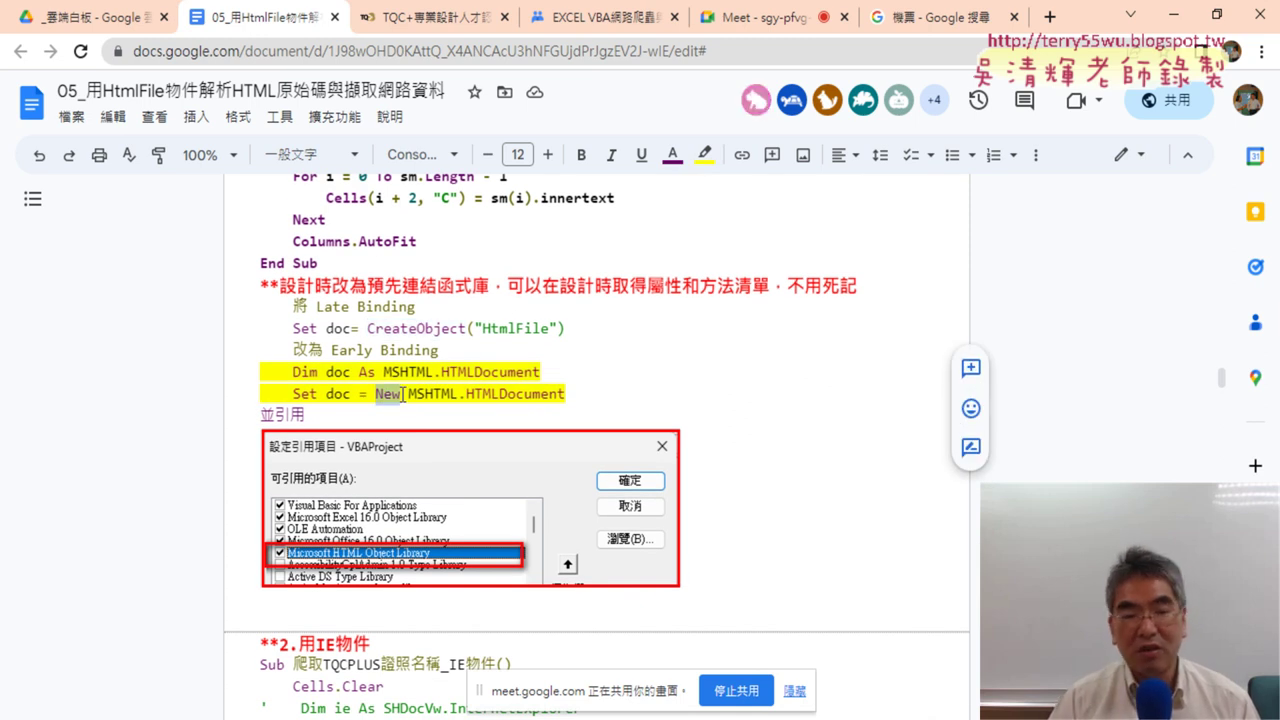
{"action": "scroll", "coordinate": [403, 394], "scroll_direction": "down", "scroll_amount": 2}
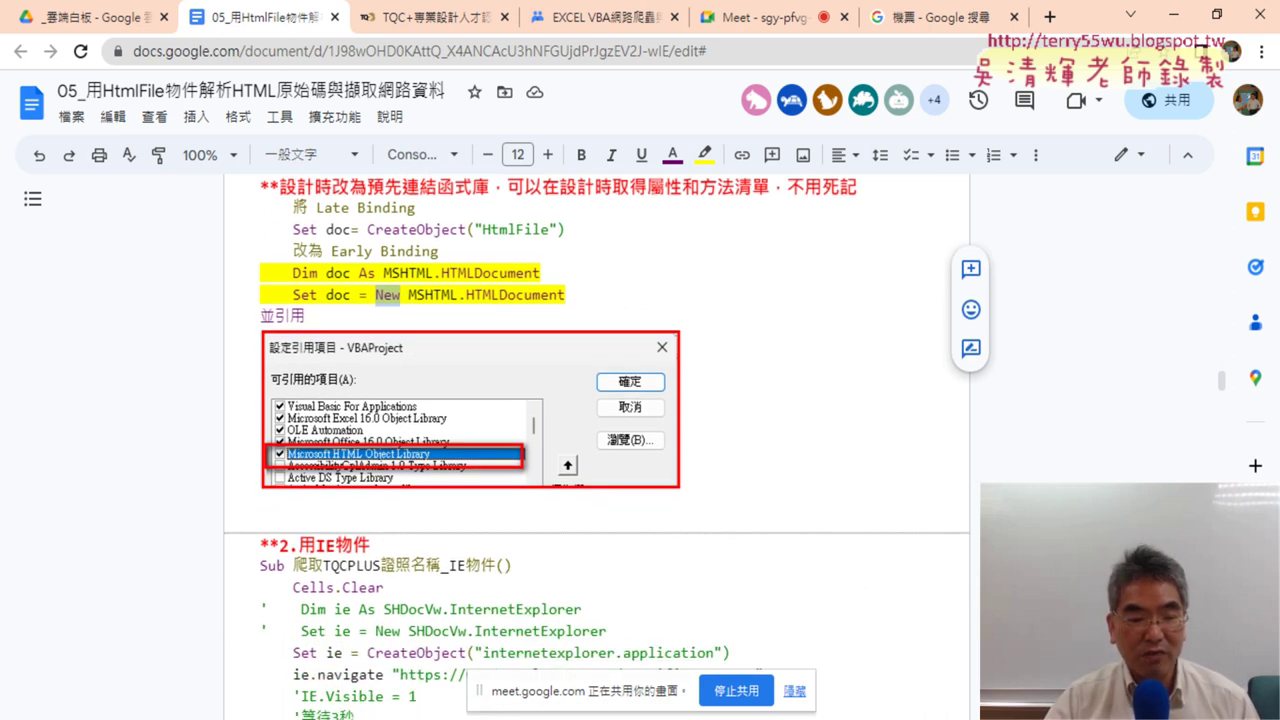
{"action": "left_click", "coordinate": [322, 666]}
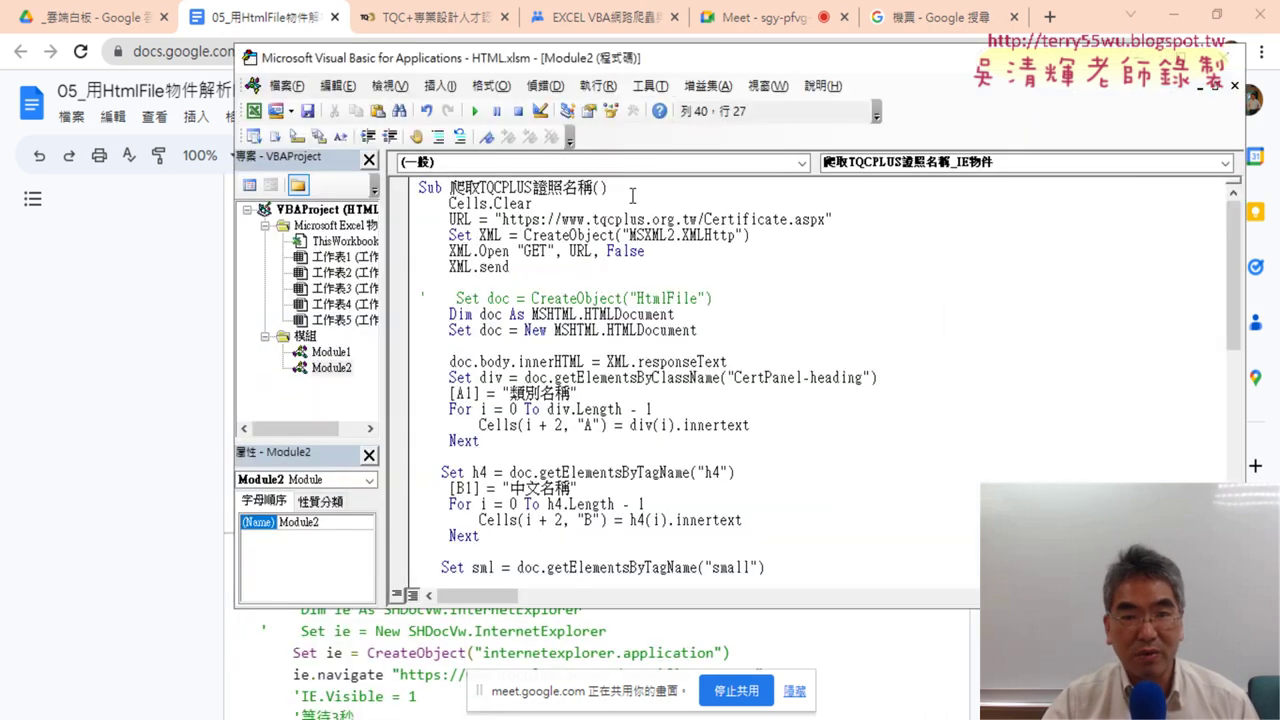
Put a breakpoint on the doc.body.innerHTML line and run the macro until it pauses there.
{"action": "left_click", "coordinate": [655, 88]}
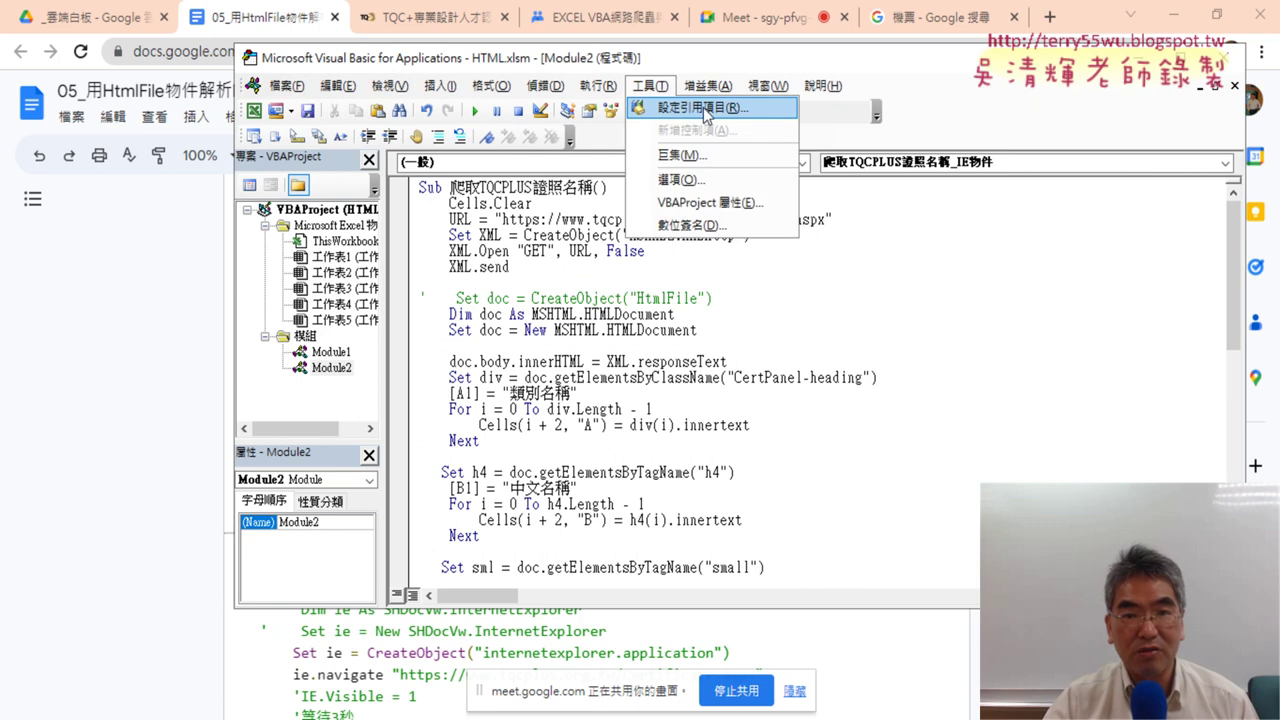
{"action": "left_click", "coordinate": [620, 345]}
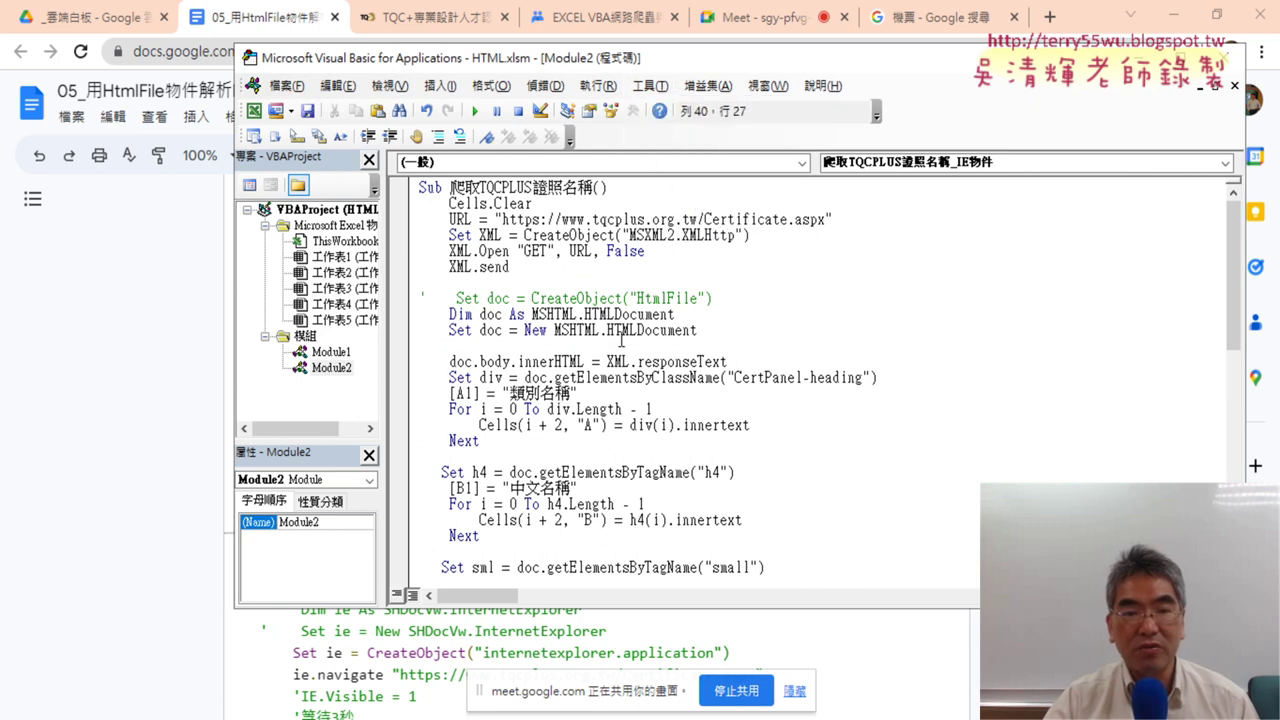
{"action": "left_click", "coordinate": [400, 362]}
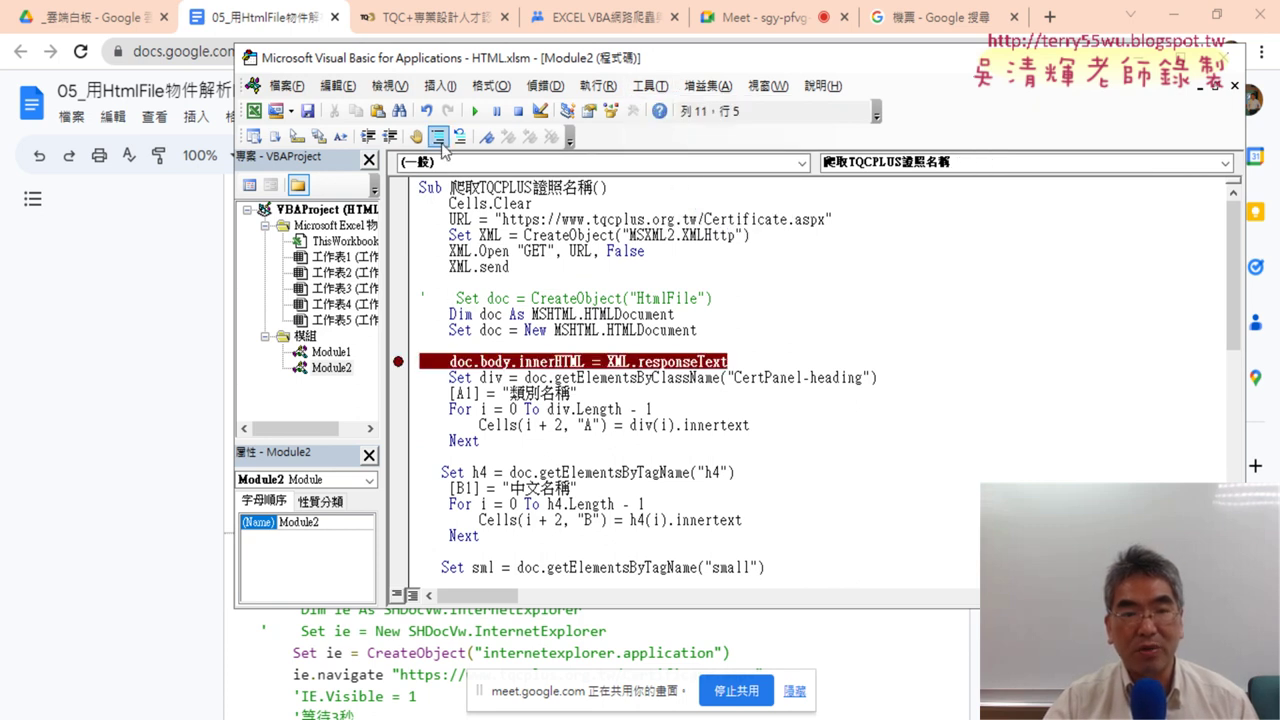
{"action": "left_click", "coordinate": [476, 111]}
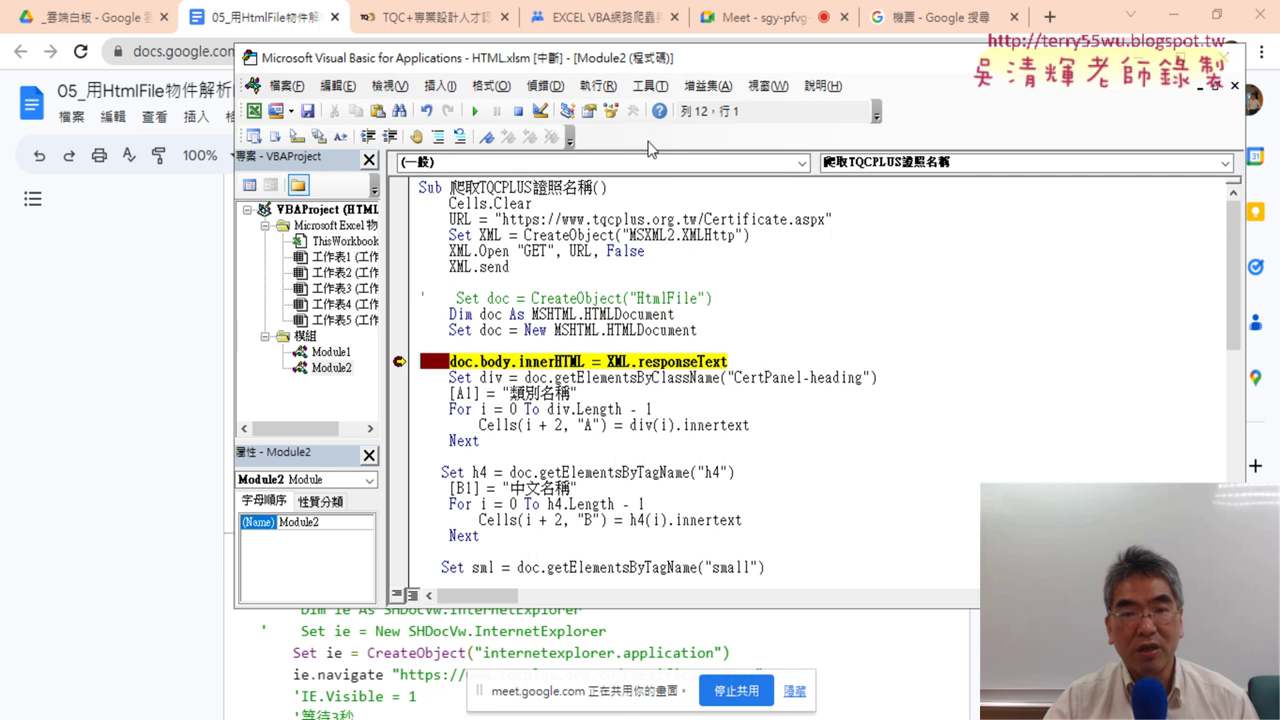
Show that Tools > References is unavailable while paused, then reset the run.
{"action": "left_click", "coordinate": [652, 86]}
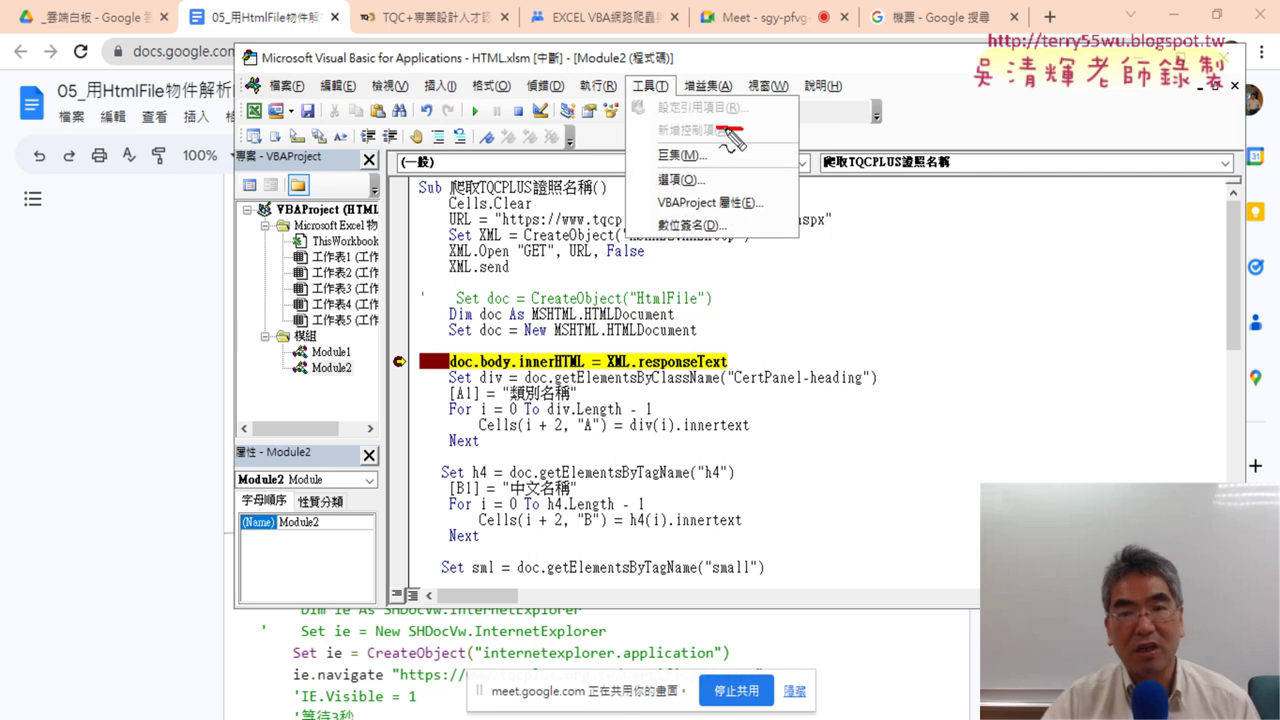
{"action": "left_click_drag", "start_coordinate": [735, 138], "coordinate": [725, 128]}
{"action": "left_click_drag", "start_coordinate": [578, 395], "coordinate": [560, 405]}
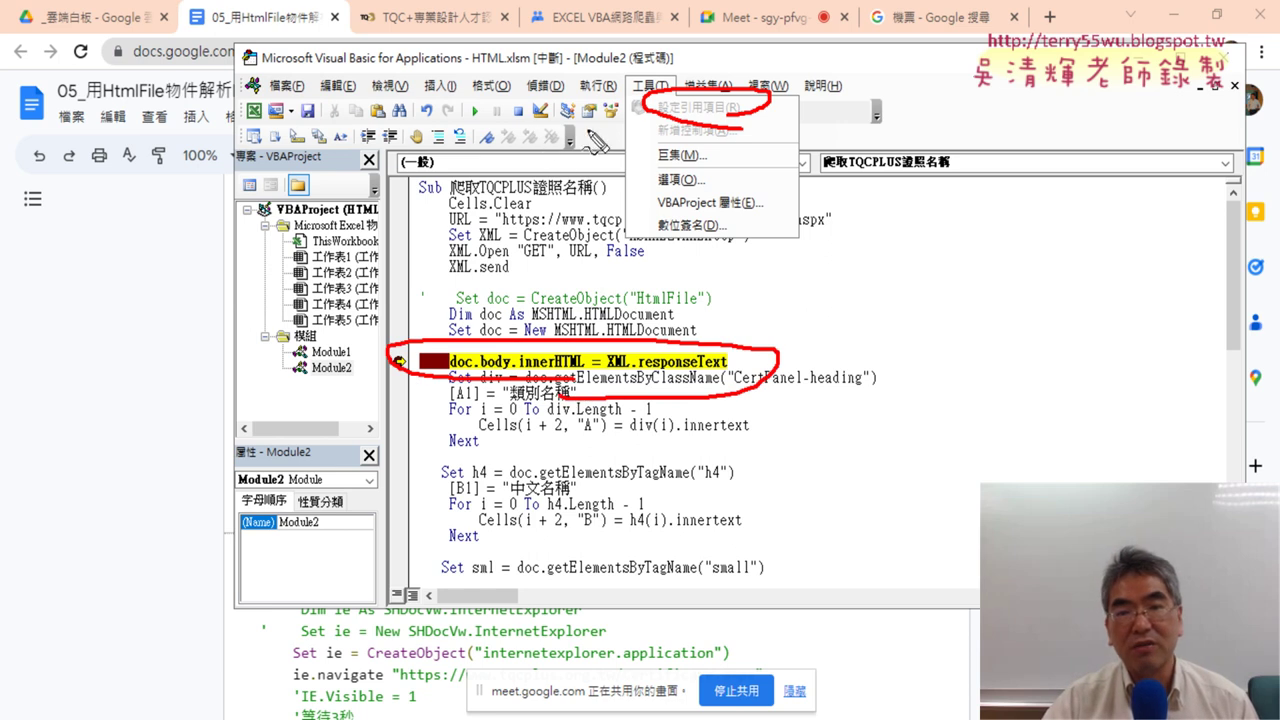
{"action": "left_click_drag", "start_coordinate": [687, 54], "coordinate": [714, 92]}
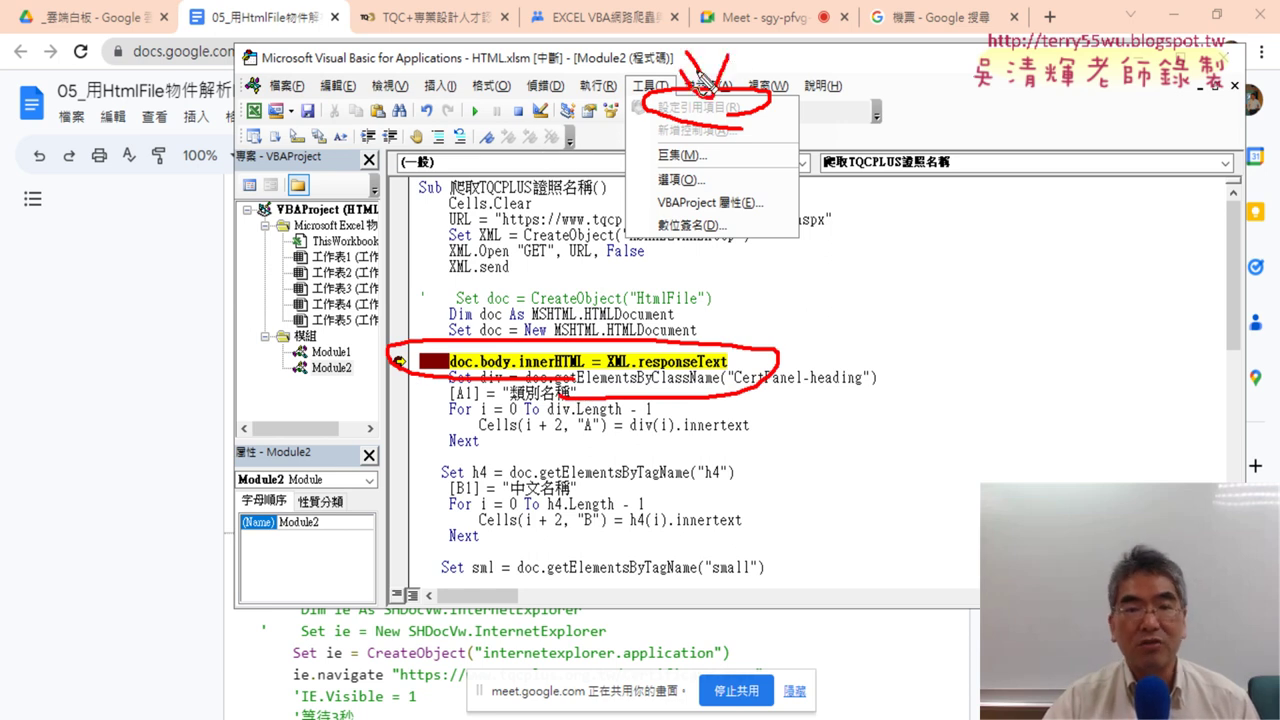
{"action": "left_click_drag", "start_coordinate": [510, 142], "coordinate": [527, 141]}
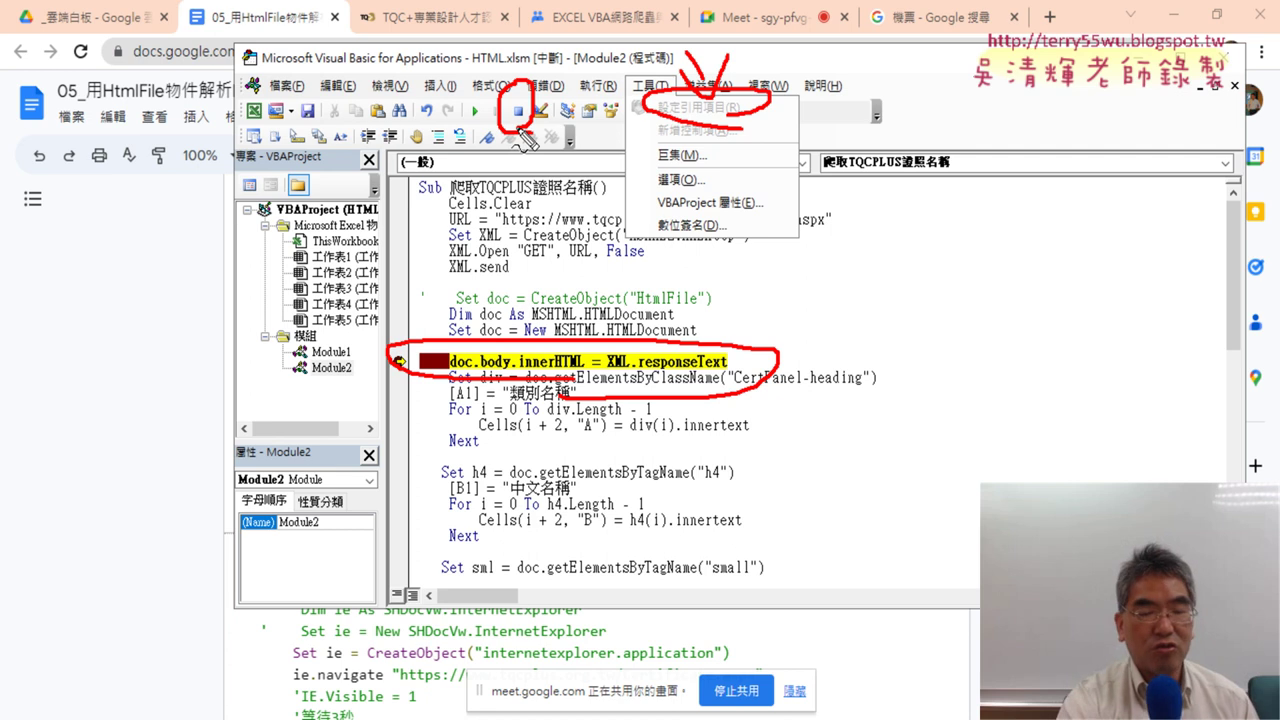
{"action": "key", "text": "Escape"}
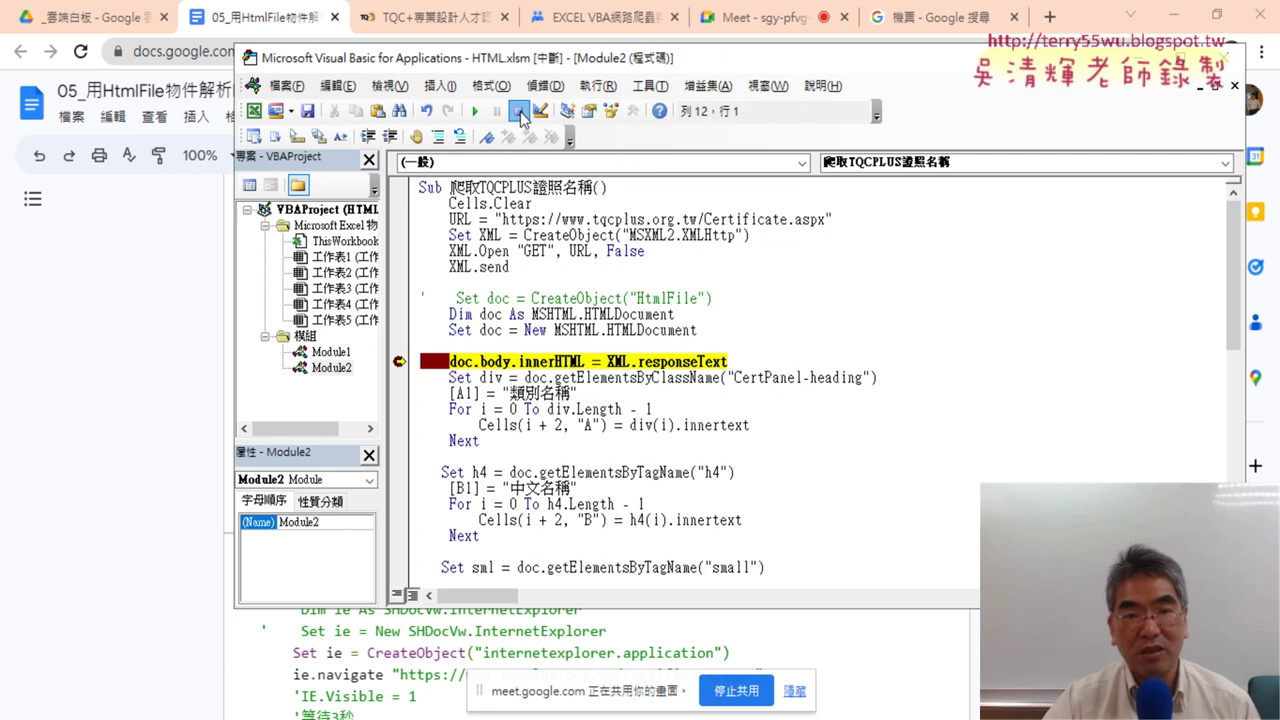
{"action": "left_click", "coordinate": [518, 111]}
{"action": "left_click", "coordinate": [650, 86]}
Confirm Microsoft HTML Object Library is enabled in References and review the Set div…Next loop.
{"action": "left_click", "coordinate": [682, 107]}
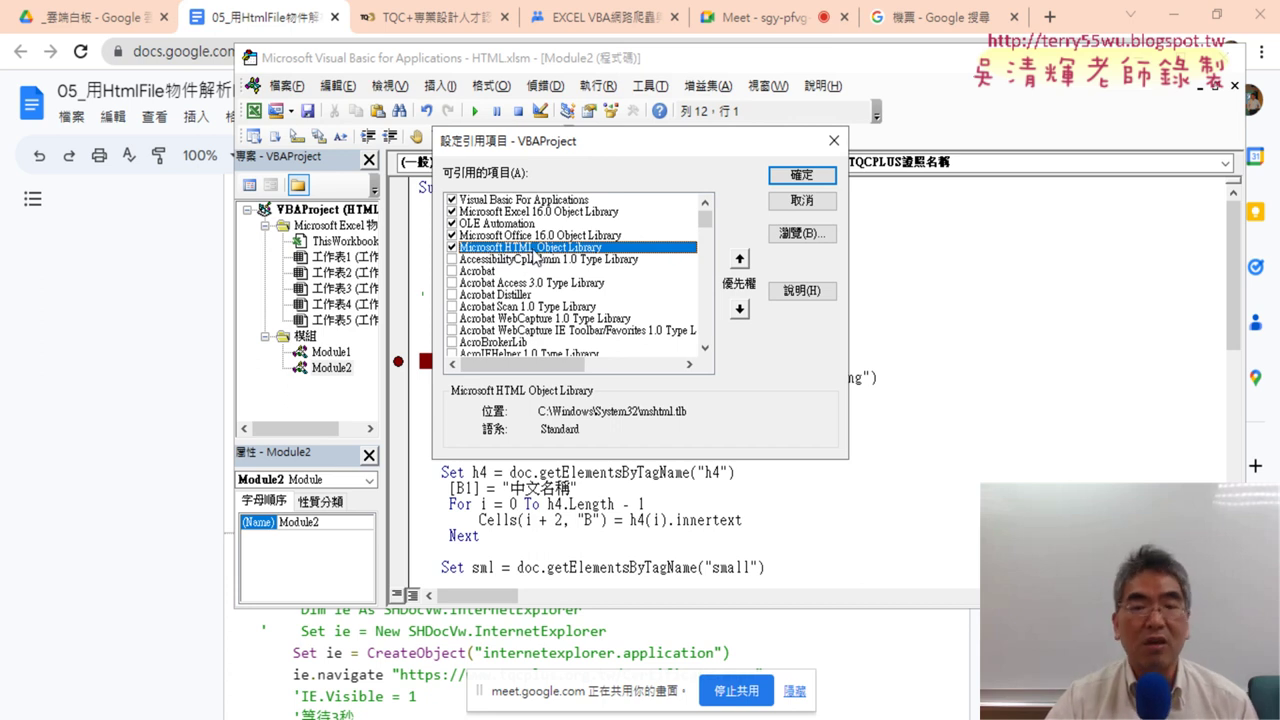
{"action": "left_click", "coordinate": [801, 174]}
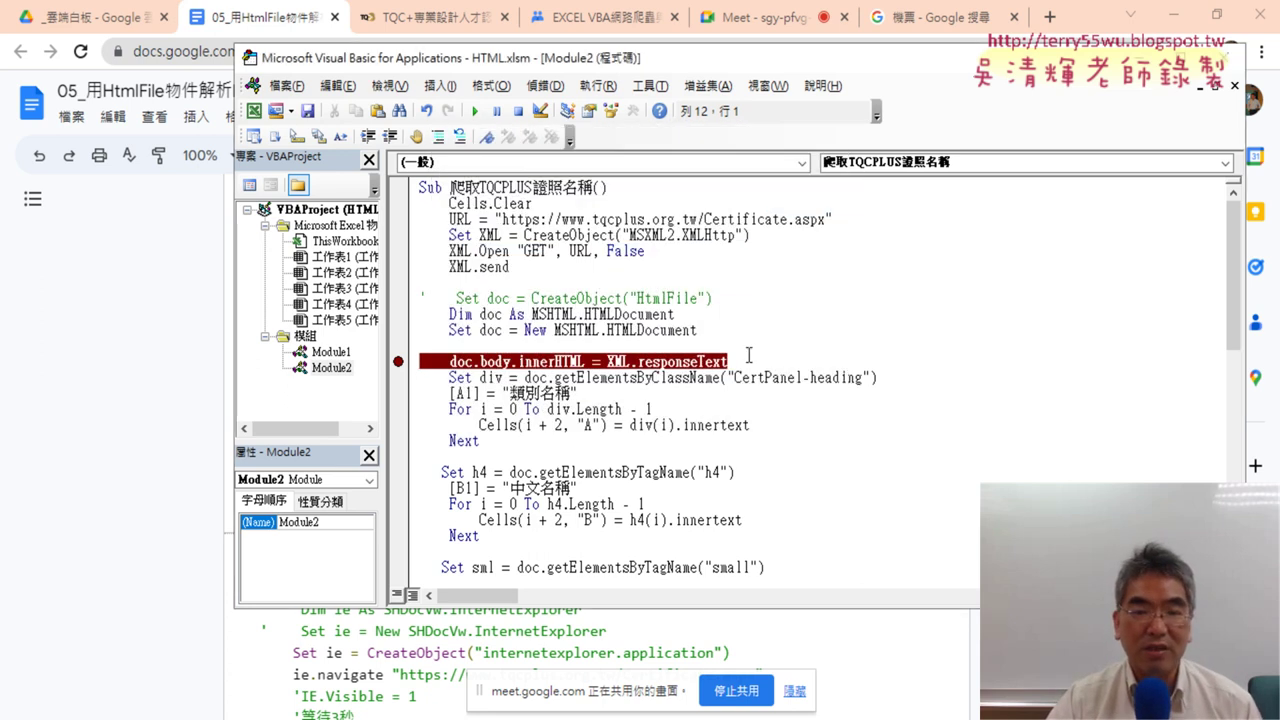
{"action": "scroll", "coordinate": [774, 377], "scroll_direction": "down", "scroll_amount": 2}
{"action": "scroll", "coordinate": [713, 398], "scroll_direction": "down", "scroll_amount": 1}
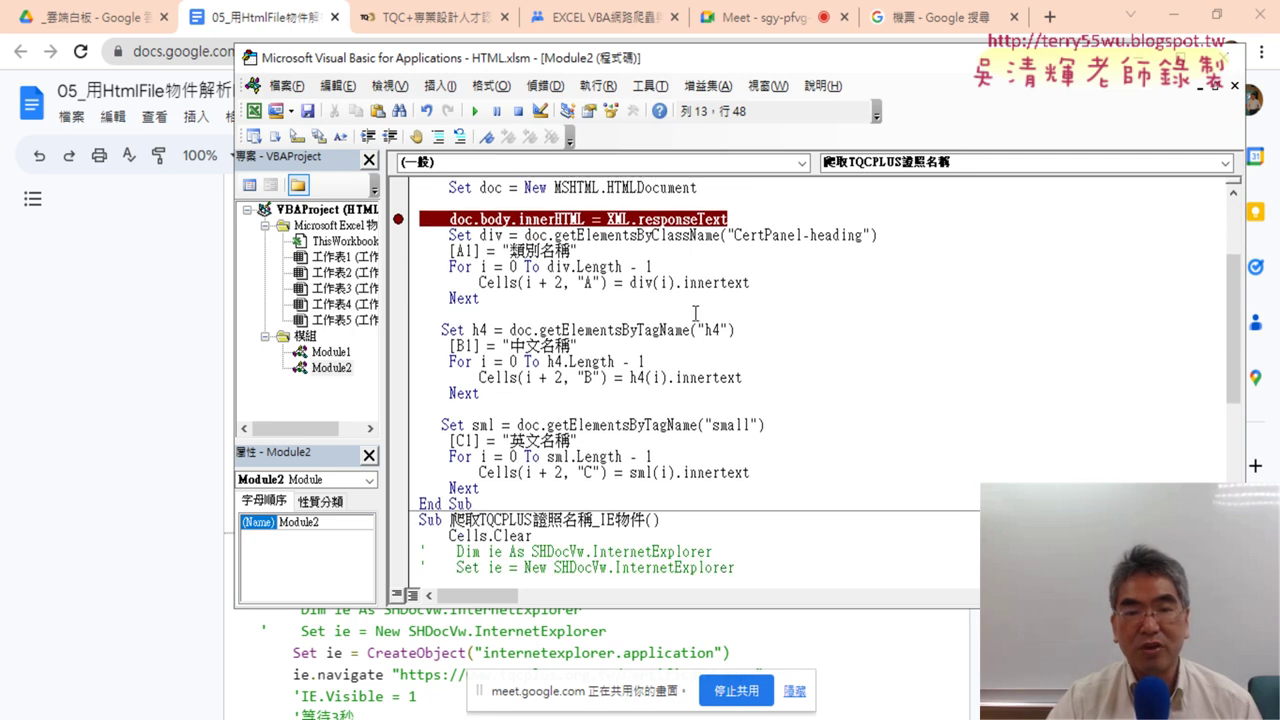
{"action": "left_click_drag", "start_coordinate": [486, 298], "coordinate": [416, 237]}
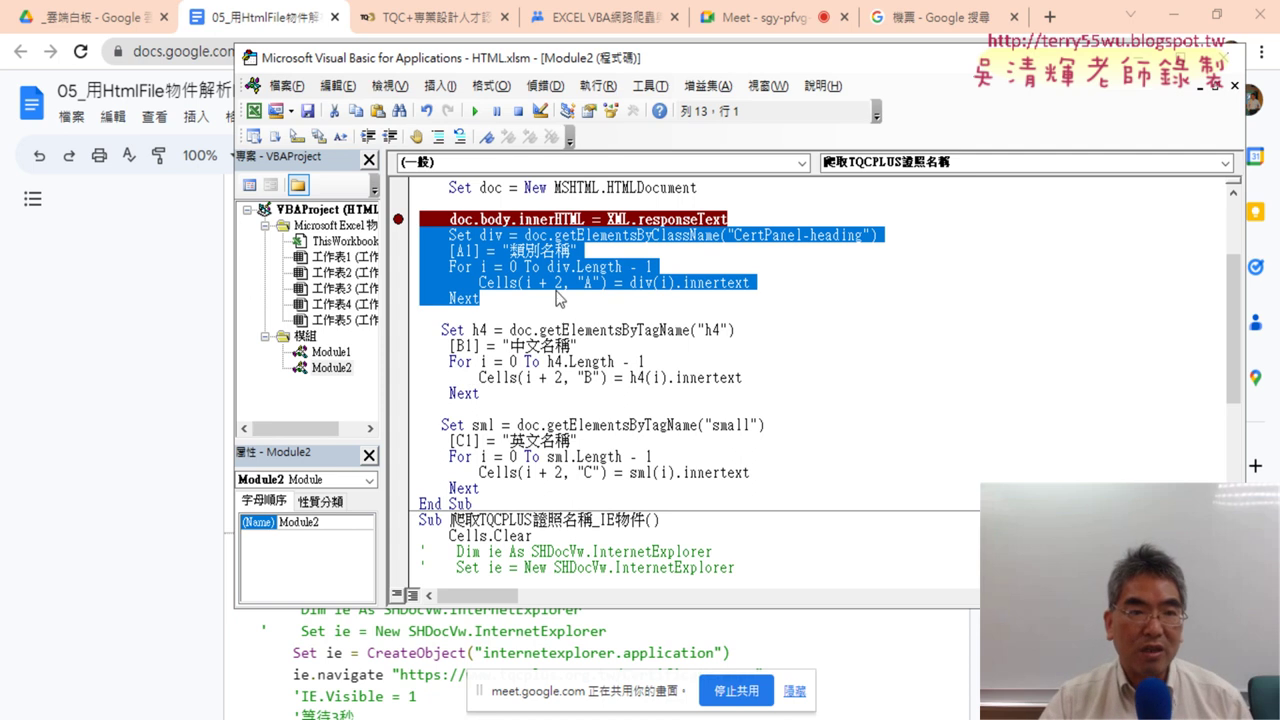
Scroll the Google Docs notes down to the TQCPLUS About Us scraping exercise.
{"action": "left_click", "coordinate": [300, 22]}
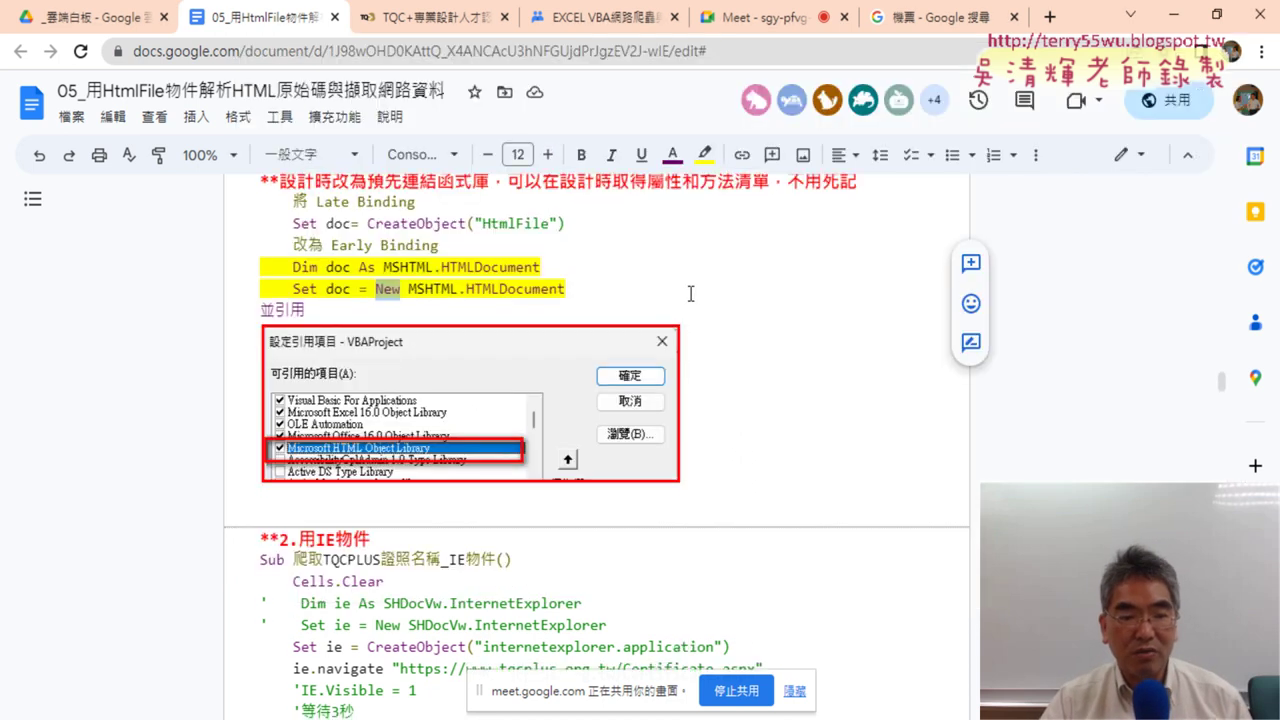
{"action": "scroll", "coordinate": [712, 300], "scroll_direction": "up", "scroll_amount": 10}
{"action": "scroll", "coordinate": [712, 300], "scroll_direction": "down", "scroll_amount": 3}
{"action": "scroll", "coordinate": [712, 300], "scroll_direction": "down", "scroll_amount": 2}
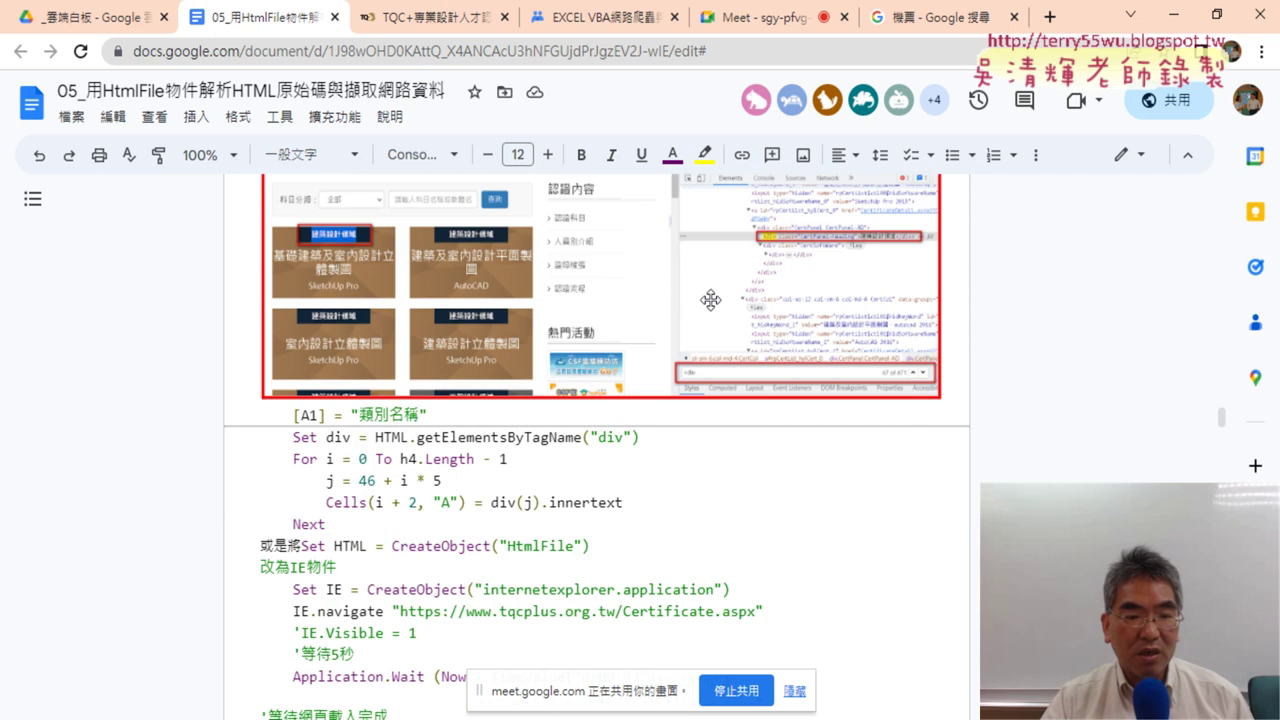
{"action": "scroll", "coordinate": [712, 300], "scroll_direction": "down", "scroll_amount": 2}
{"action": "scroll", "coordinate": [712, 300], "scroll_direction": "down", "scroll_amount": 2}
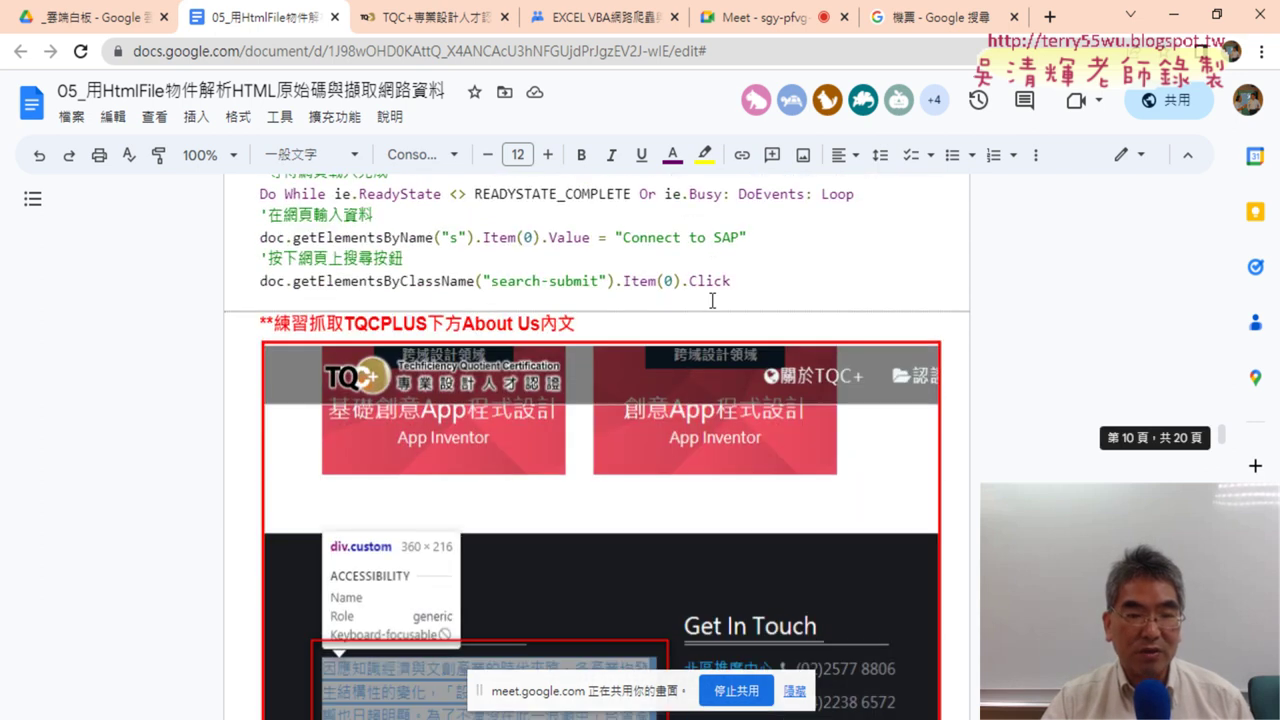
Bring up the TQC+ certificate page at full width and scroll to its footer.
{"action": "left_click", "coordinate": [441, 27]}
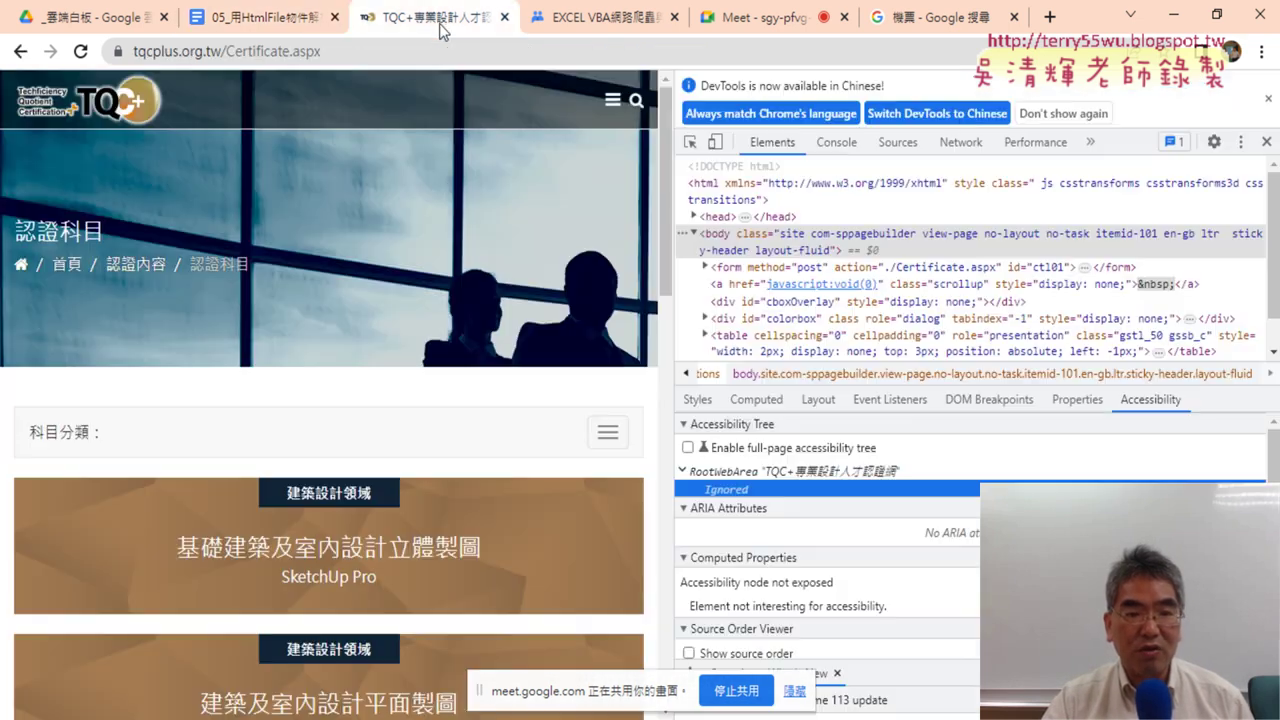
{"action": "left_click", "coordinate": [1263, 146]}
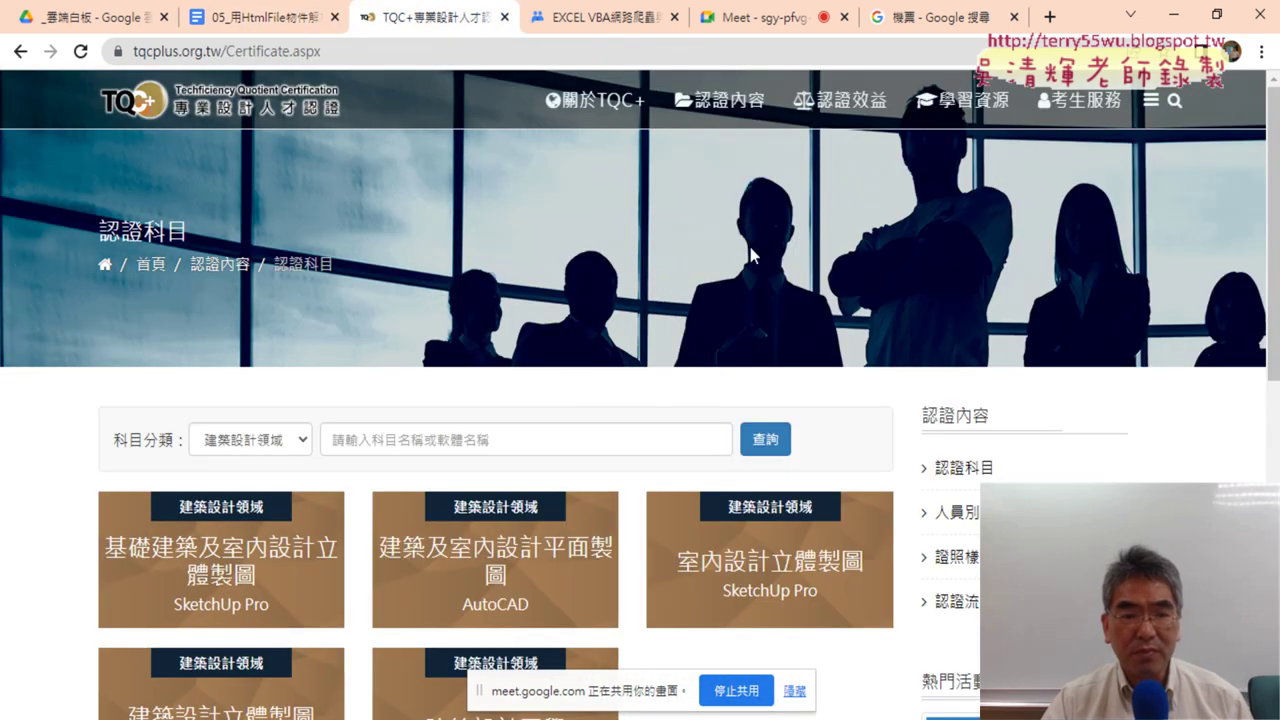
{"action": "scroll", "coordinate": [63, 300], "scroll_direction": "down", "scroll_amount": 3}
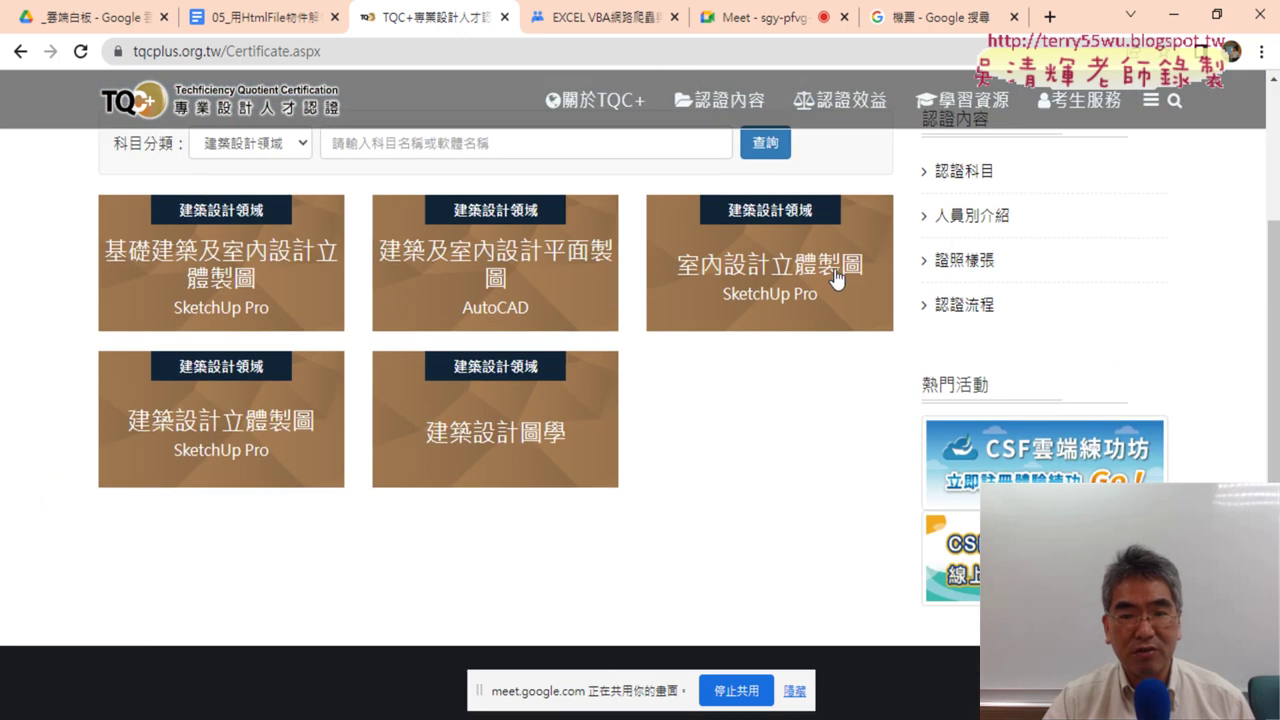
{"action": "scroll", "coordinate": [814, 380], "scroll_direction": "up", "scroll_amount": 3}
{"action": "scroll", "coordinate": [826, 429], "scroll_direction": "down", "scroll_amount": 2}
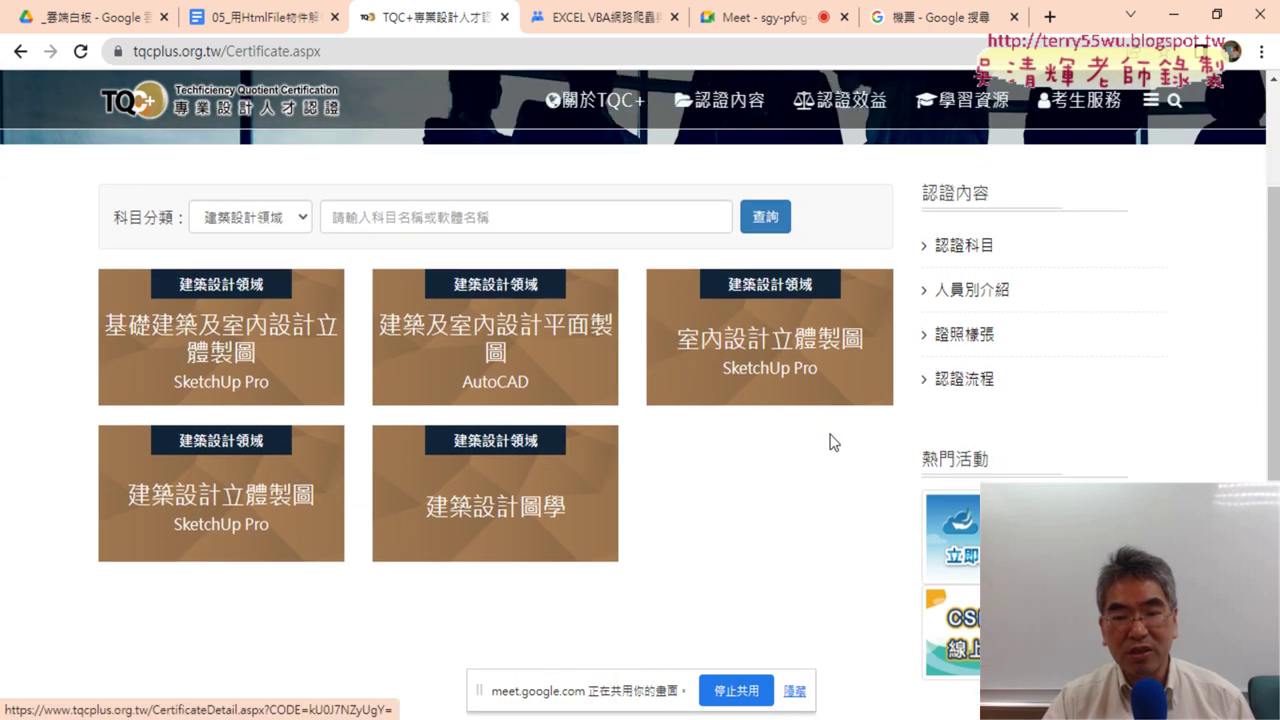
{"action": "scroll", "coordinate": [830, 436], "scroll_direction": "down", "scroll_amount": 4}
{"action": "scroll", "coordinate": [338, 400], "scroll_direction": "down", "scroll_amount": 1}
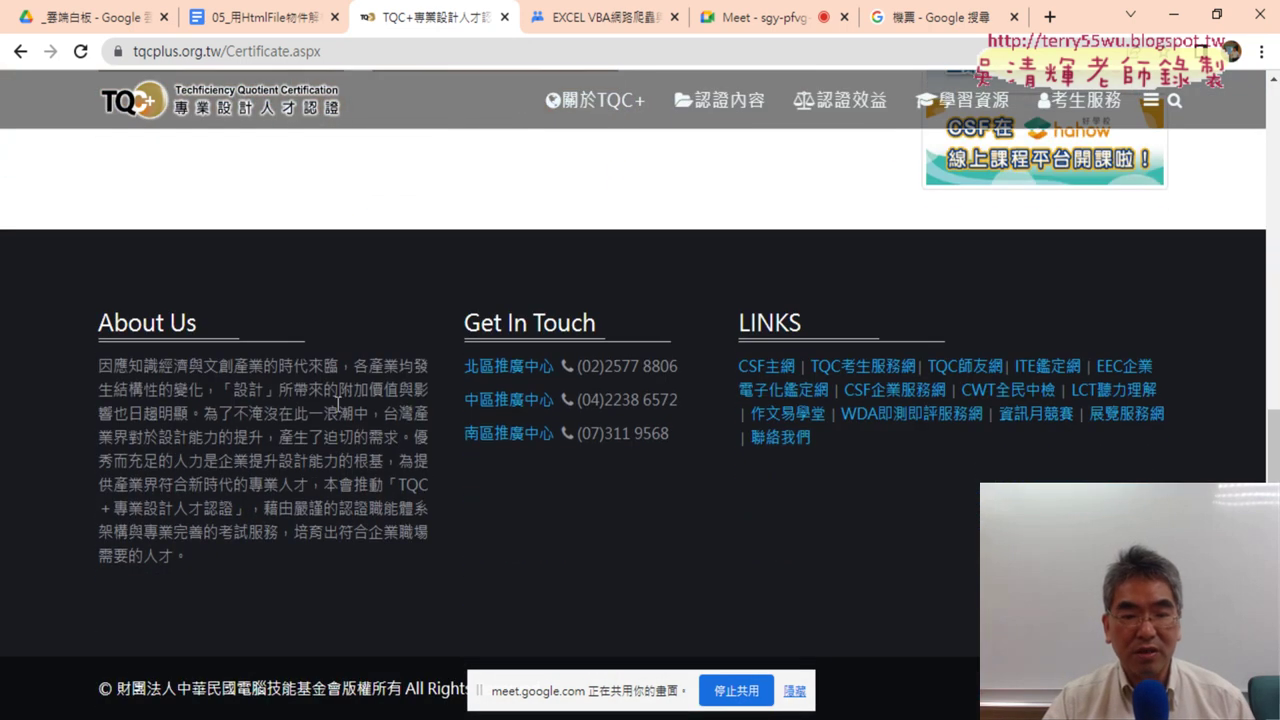
Select the footer's About Us, Get In Touch and LINKS blocks and check the link options.
{"action": "left_click_drag", "start_coordinate": [86, 328], "coordinate": [210, 330]}
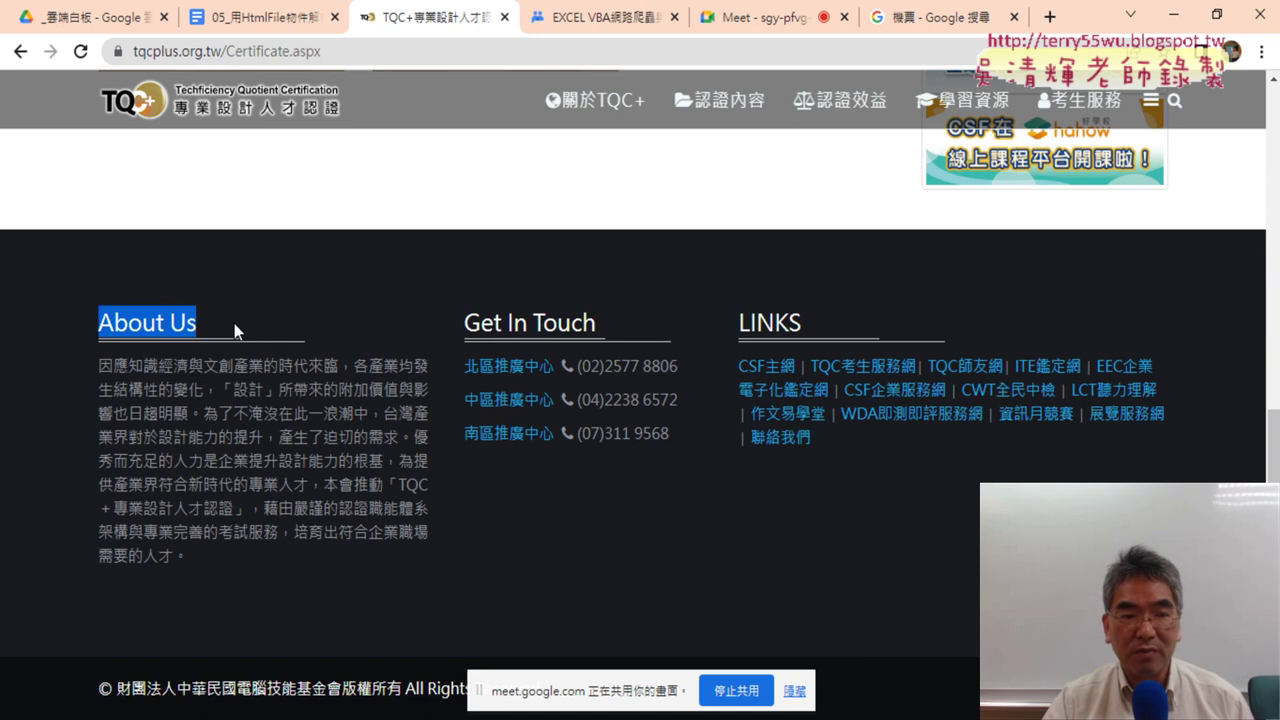
{"action": "left_click_drag", "start_coordinate": [205, 560], "coordinate": [104, 366]}
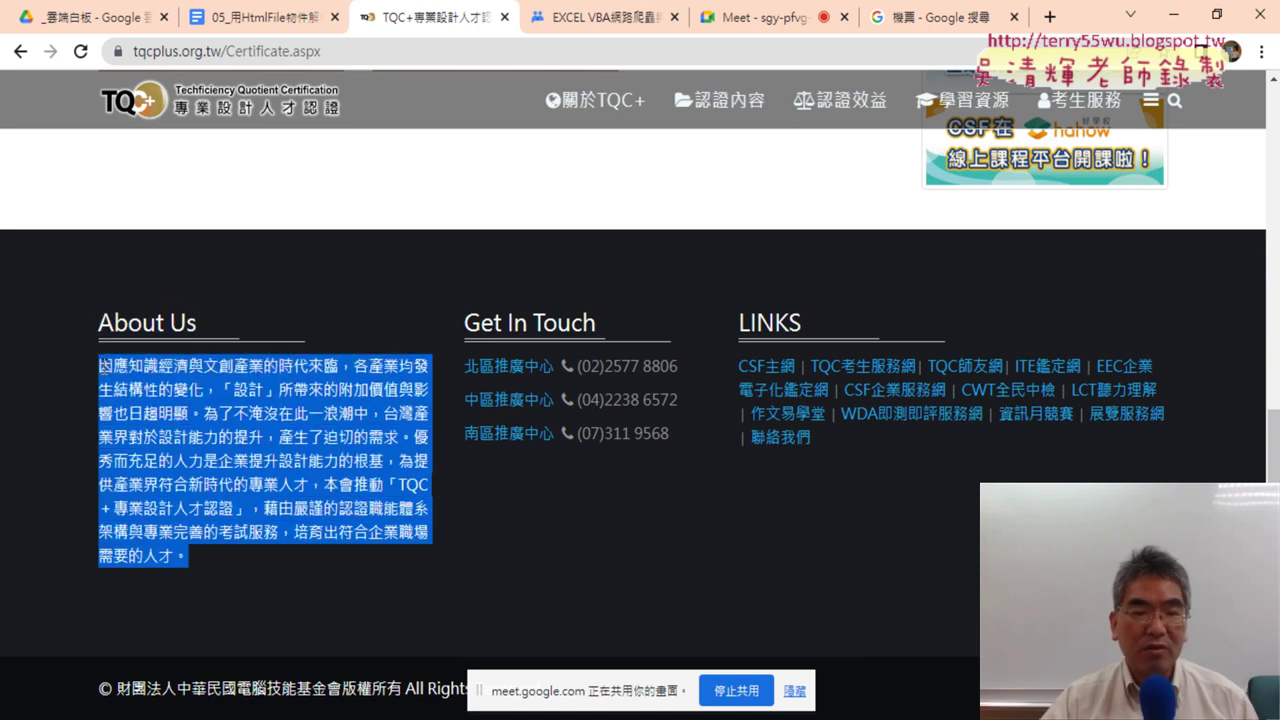
{"action": "left_click_drag", "start_coordinate": [463, 322], "coordinate": [600, 326]}
{"action": "left_click_drag", "start_coordinate": [709, 448], "coordinate": [464, 360]}
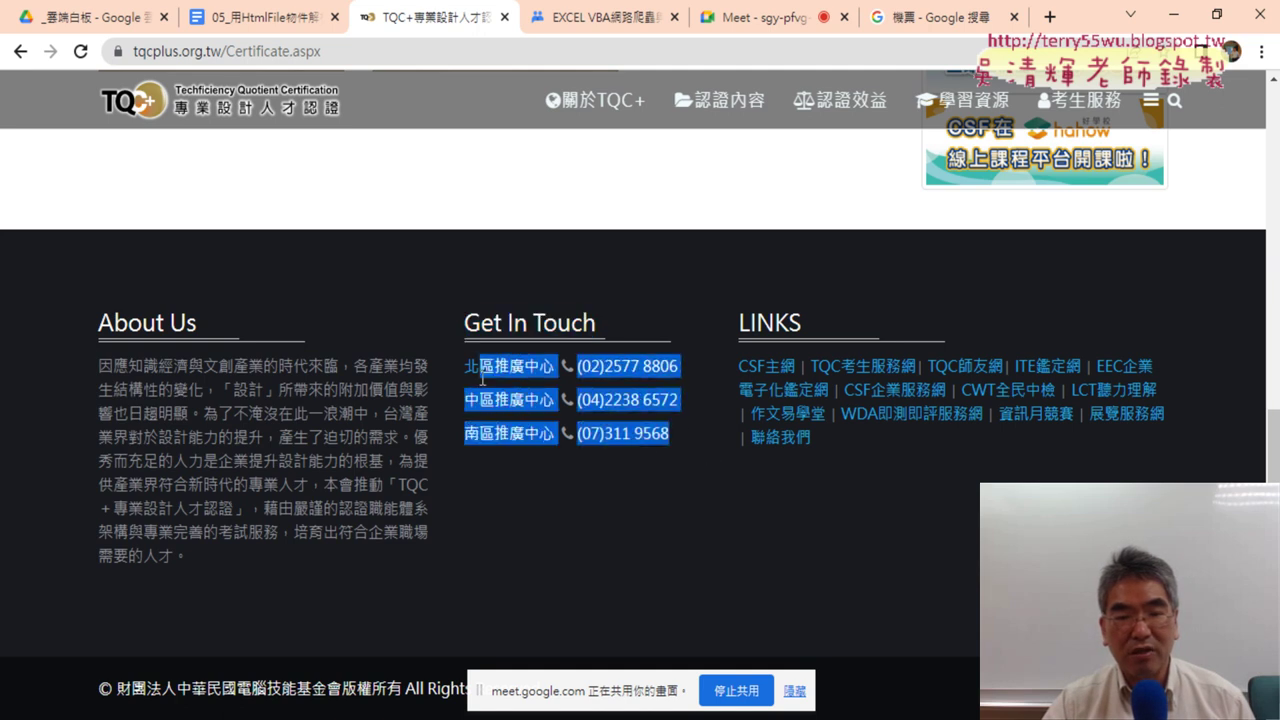
{"action": "left_click_drag", "start_coordinate": [905, 443], "coordinate": [738, 364]}
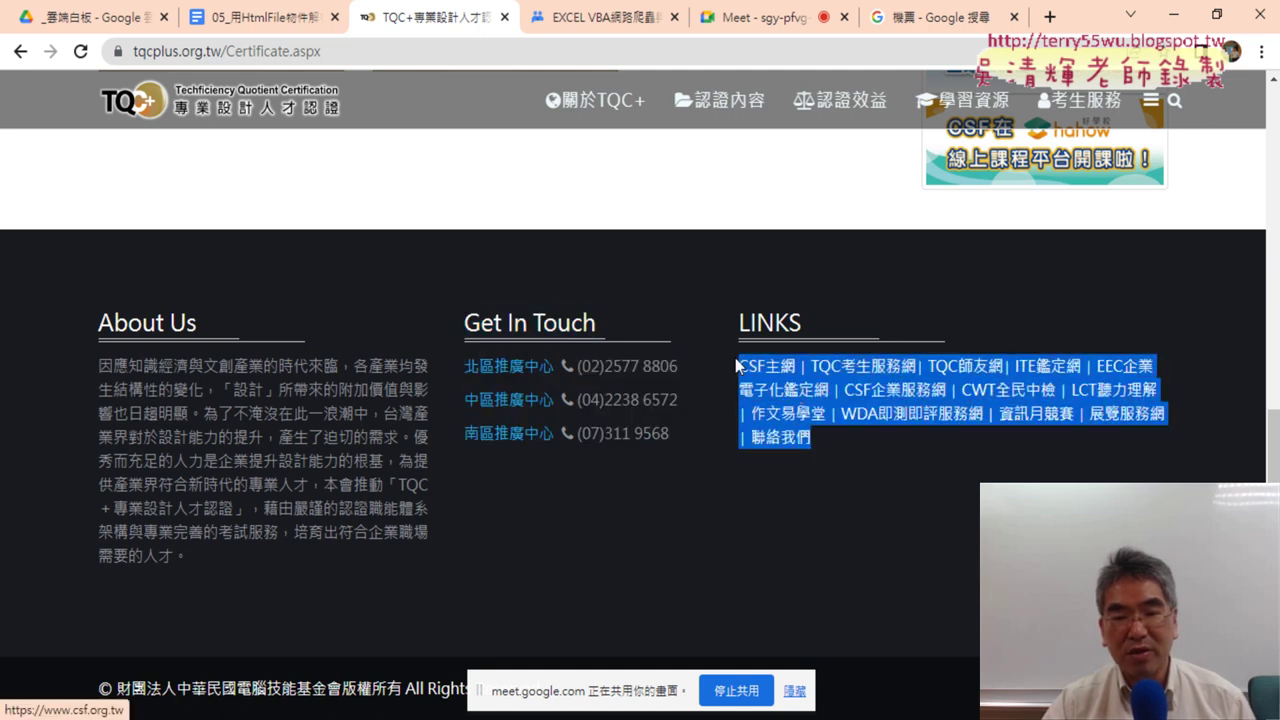
{"action": "left_click_drag", "start_coordinate": [830, 442], "coordinate": [739, 364]}
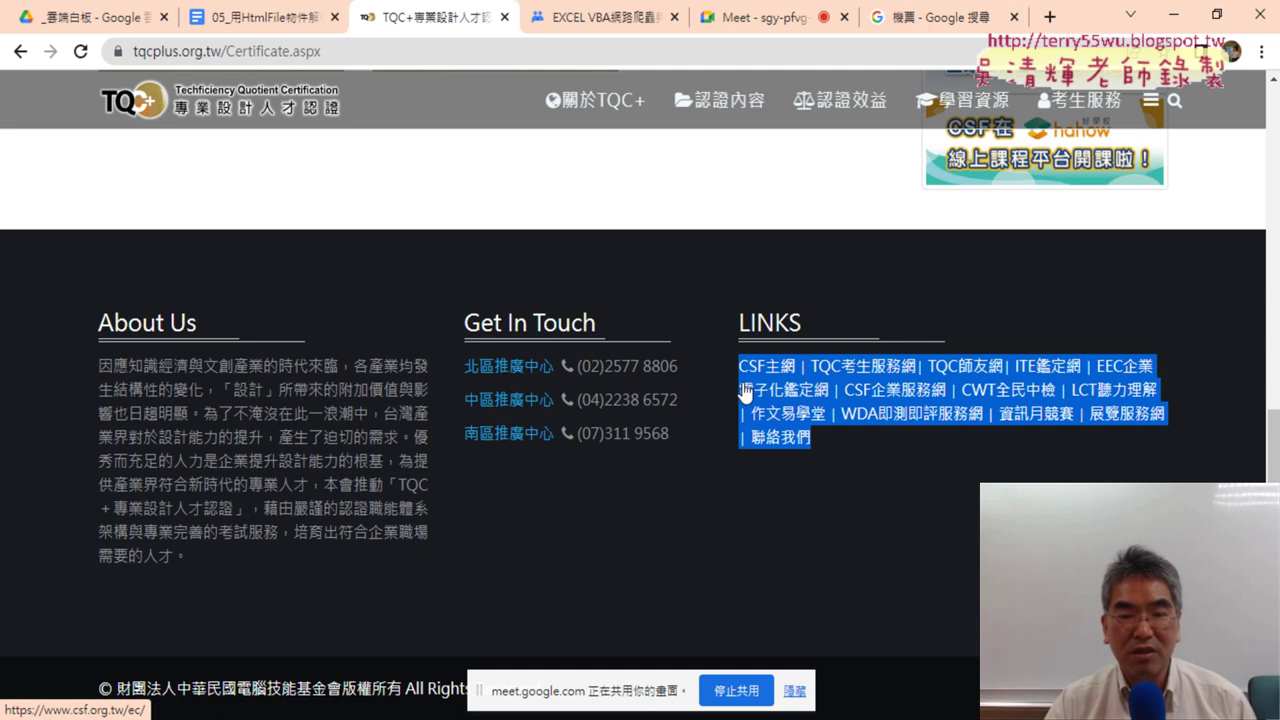
{"action": "right_click", "coordinate": [768, 371]}
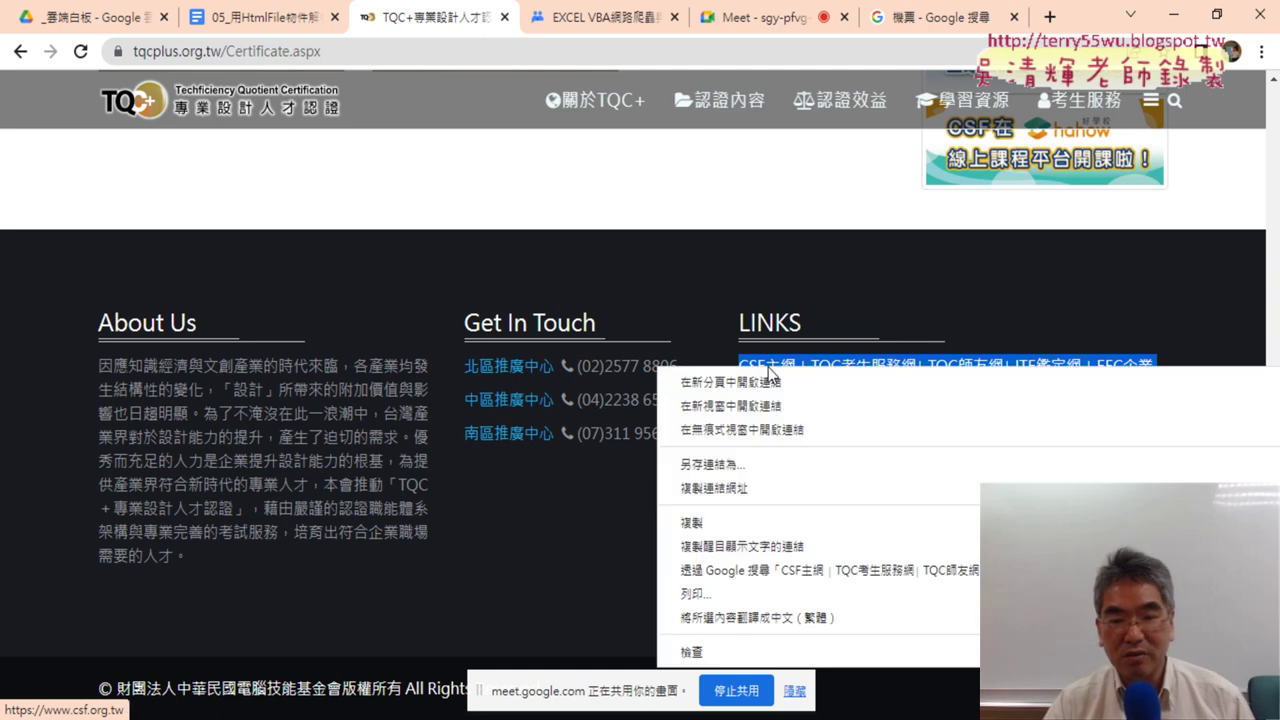
{"action": "left_click", "coordinate": [729, 489]}
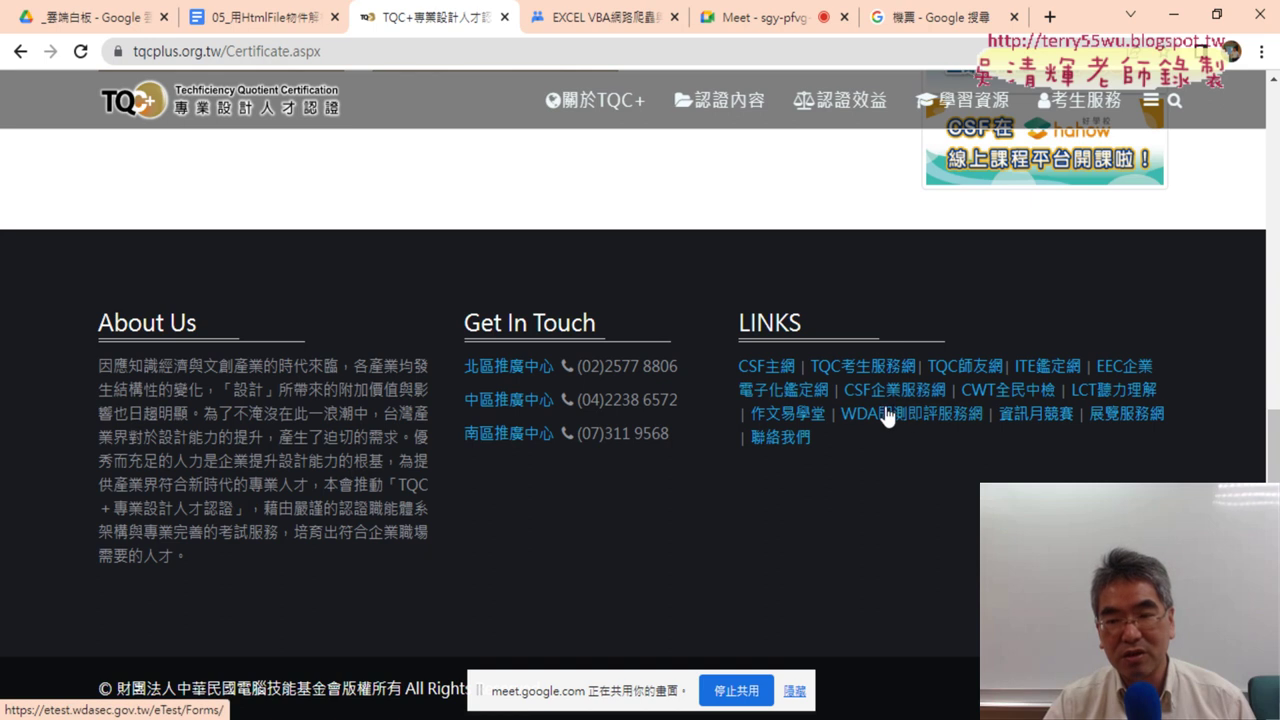
{"action": "right_click", "coordinate": [786, 370]}
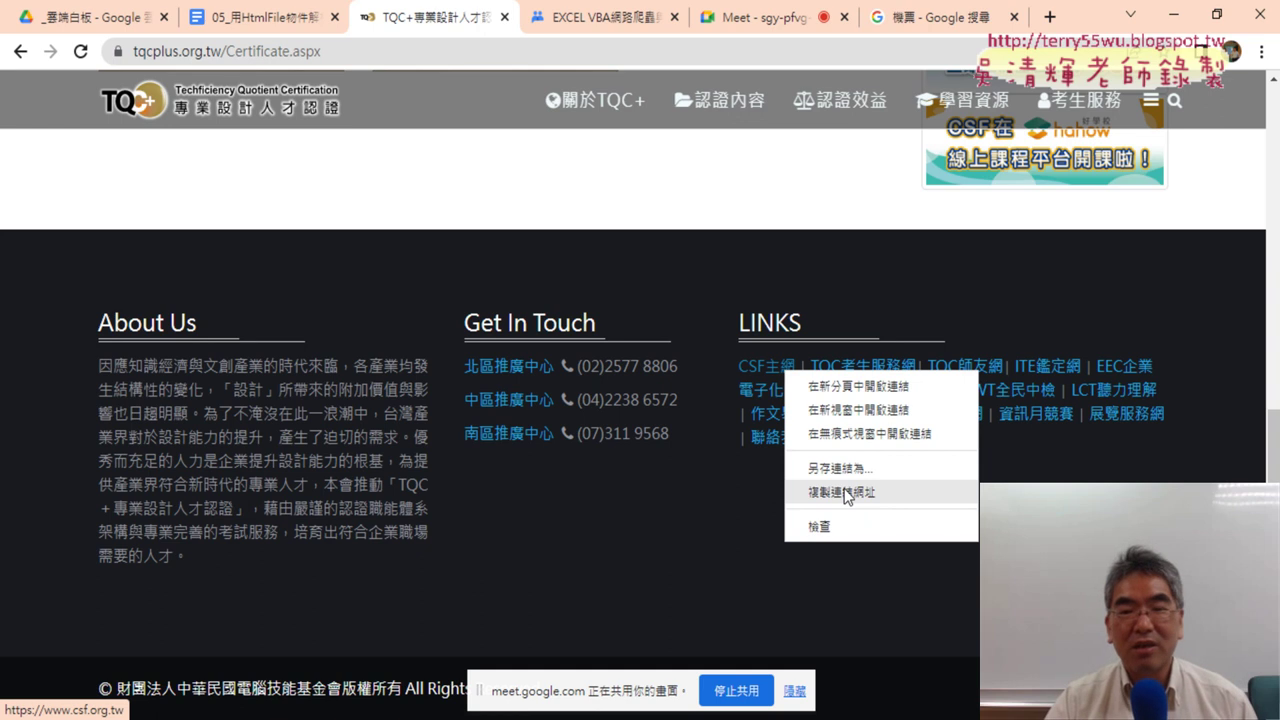
{"action": "left_click", "coordinate": [914, 566]}
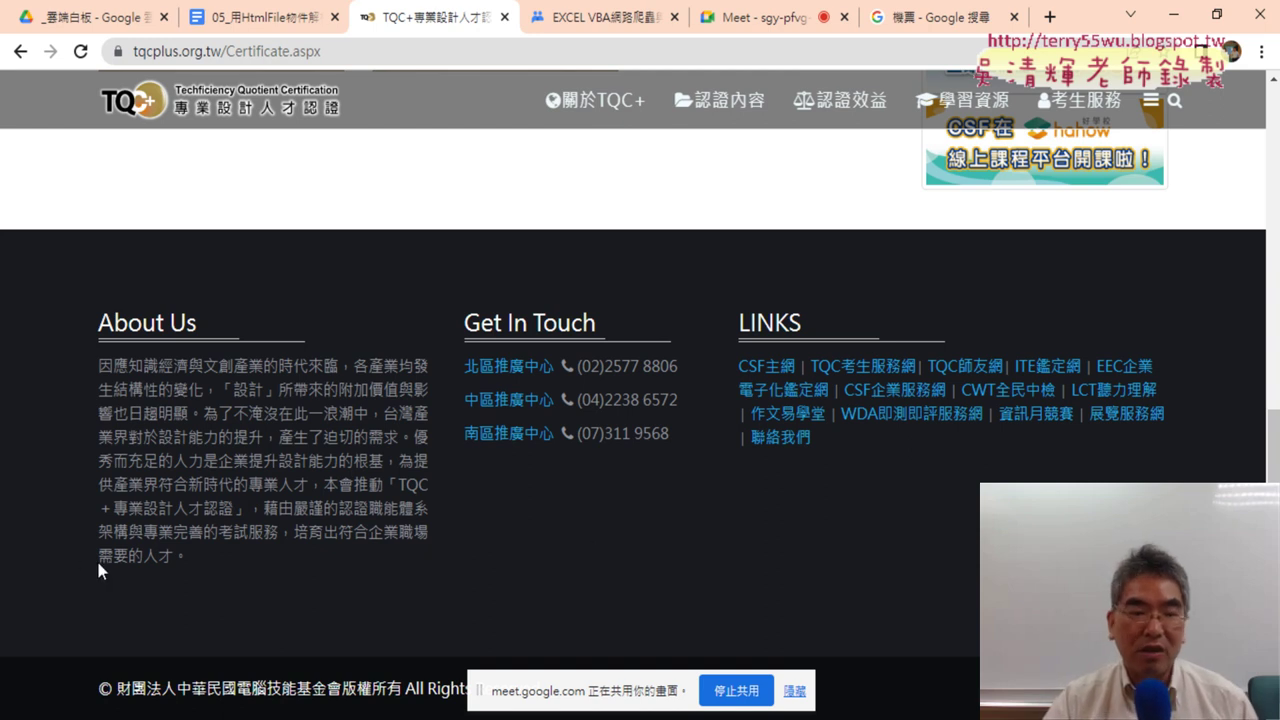
Reselect the About Us paragraph and bring up the page options over it.
{"action": "left_click_drag", "start_coordinate": [100, 322], "coordinate": [230, 340]}
{"action": "left_click_drag", "start_coordinate": [208, 585], "coordinate": [100, 364]}
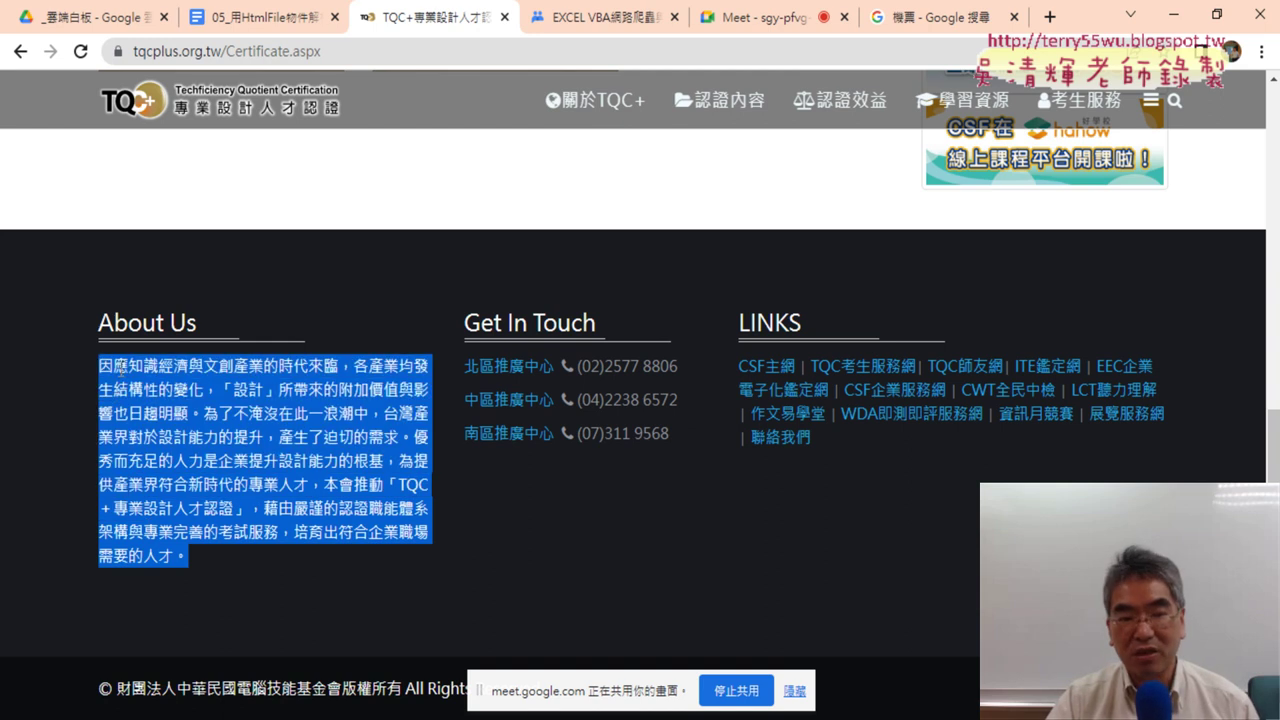
{"action": "left_click", "coordinate": [203, 427]}
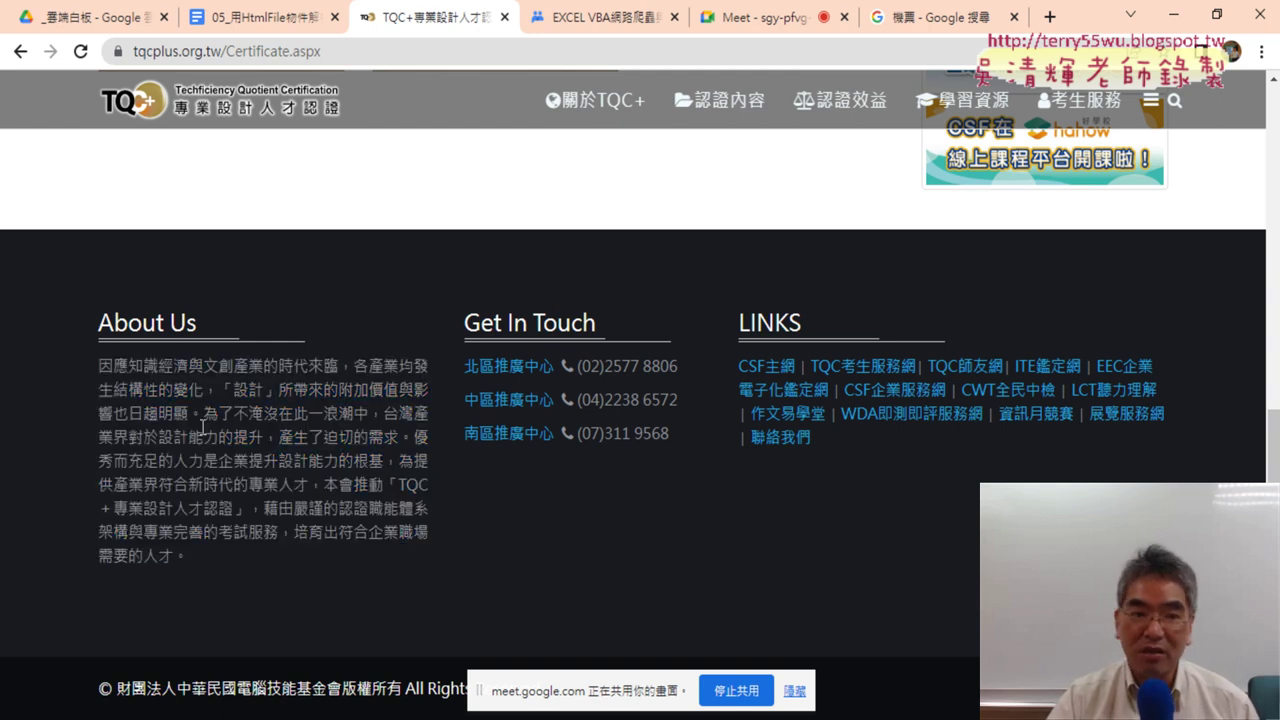
{"action": "right_click", "coordinate": [121, 370]}
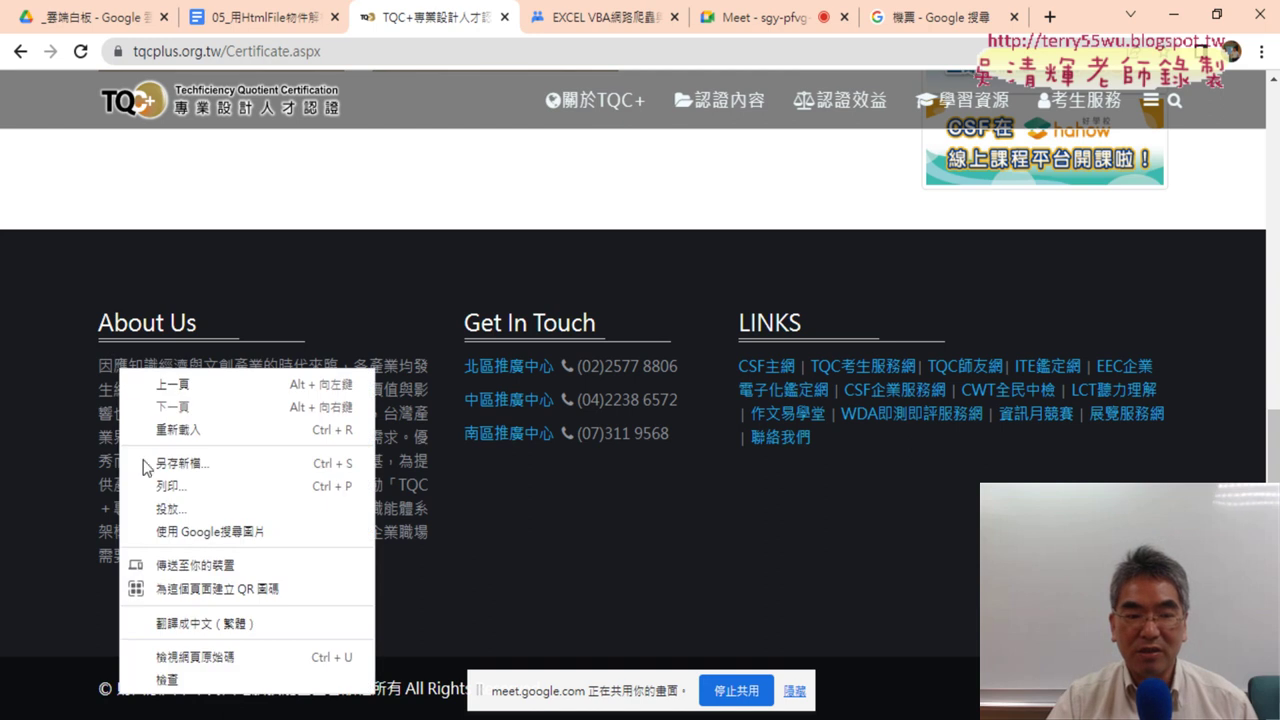
Inspect the About Us paragraph, widen the page, and expand its p element inside div.custom.
{"action": "left_click", "coordinate": [168, 680]}
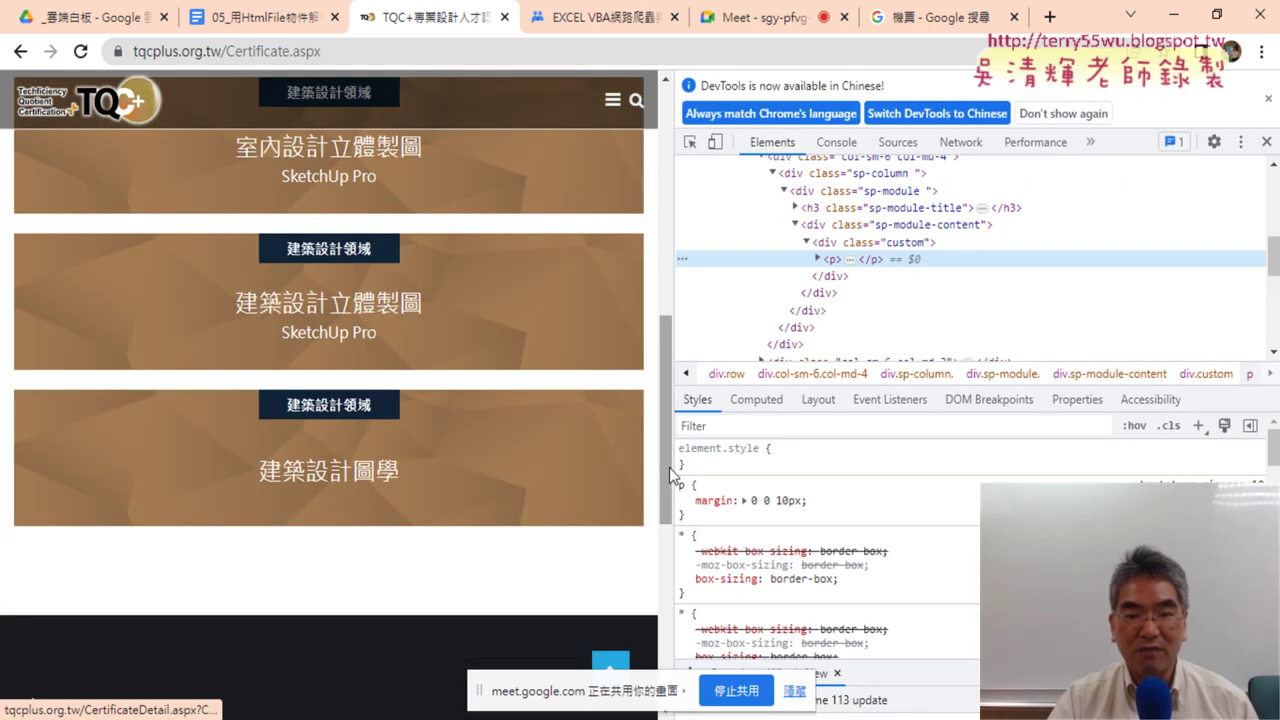
{"action": "left_click_drag", "start_coordinate": [670, 465], "coordinate": [872, 463]}
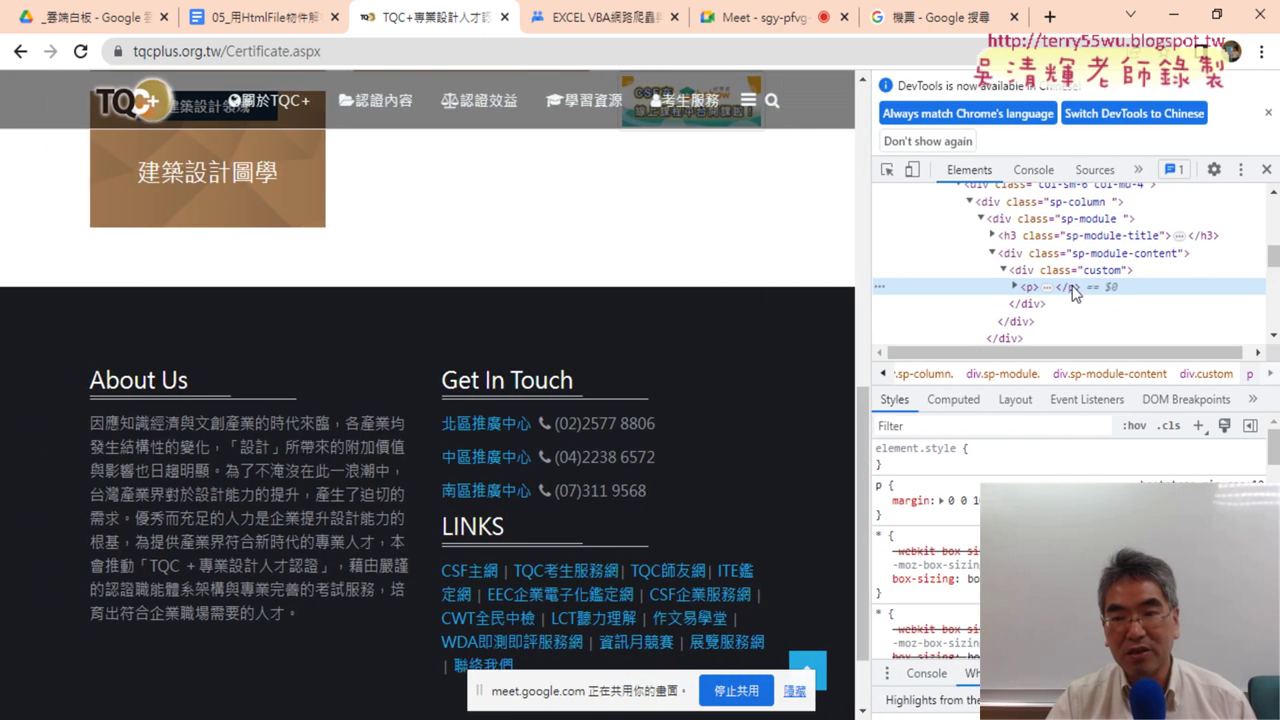
{"action": "left_click", "coordinate": [1016, 287]}
{"action": "left_click", "coordinate": [1016, 287]}
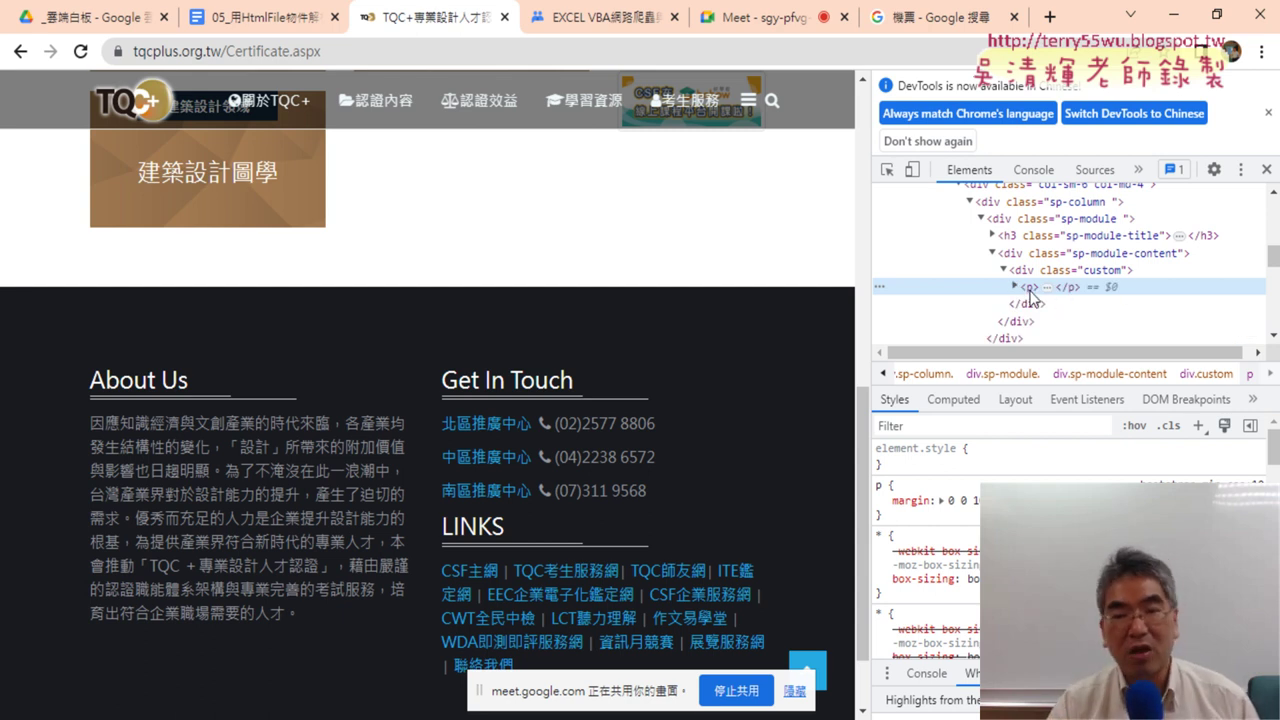
{"action": "left_click", "coordinate": [1044, 288]}
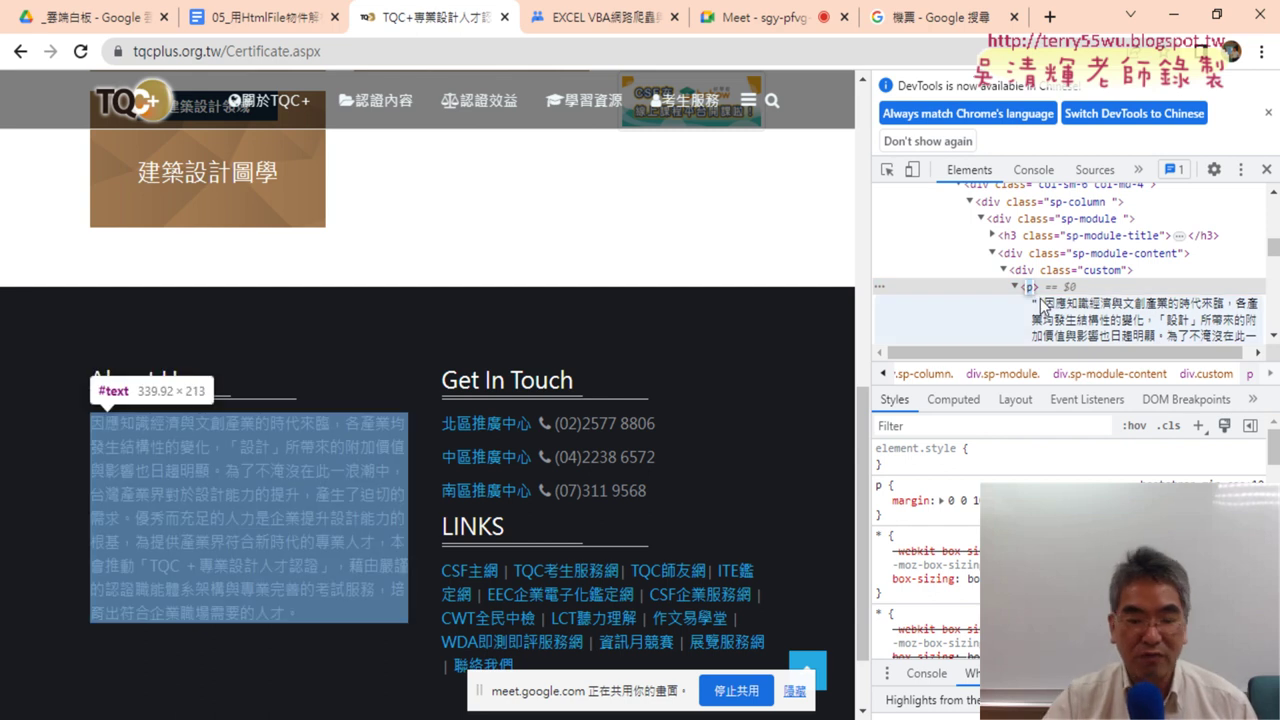
Search the Elements tree for <p> and step back to the About Us paragraph match.
{"action": "key", "text": "ctrl+f"}
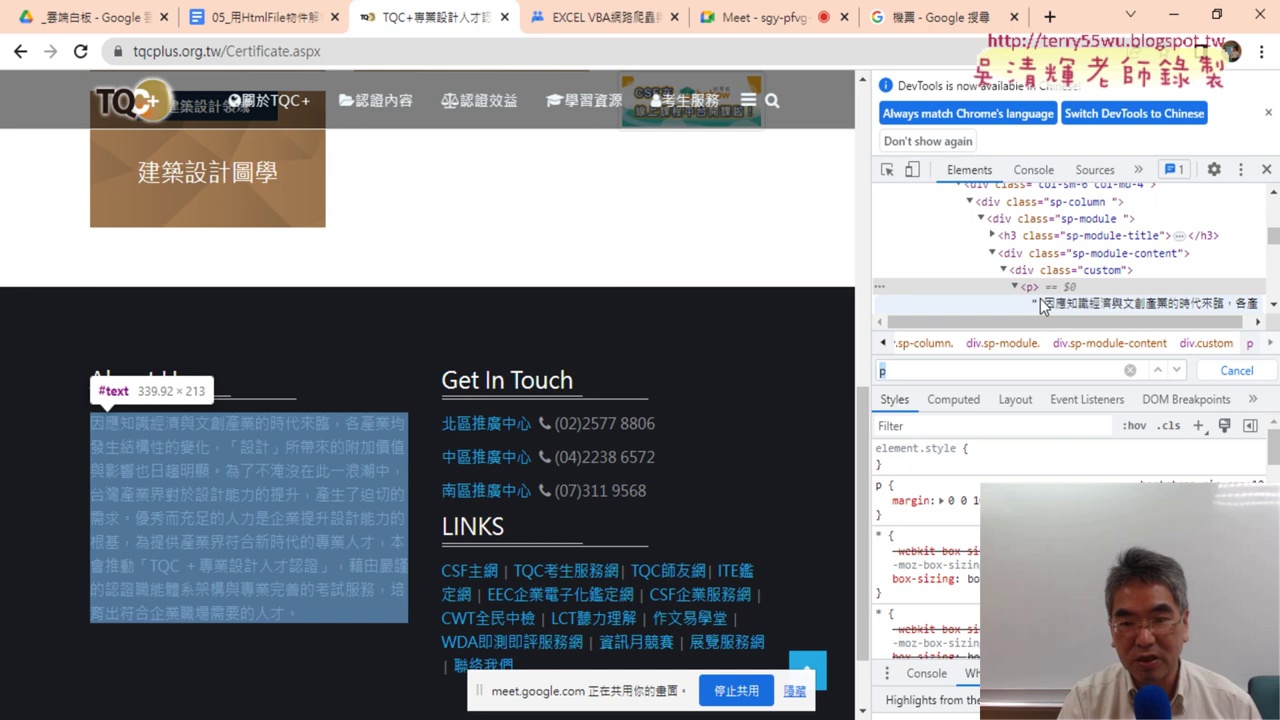
{"action": "key", "text": "Left"}
{"action": "type", "text": "<p"}
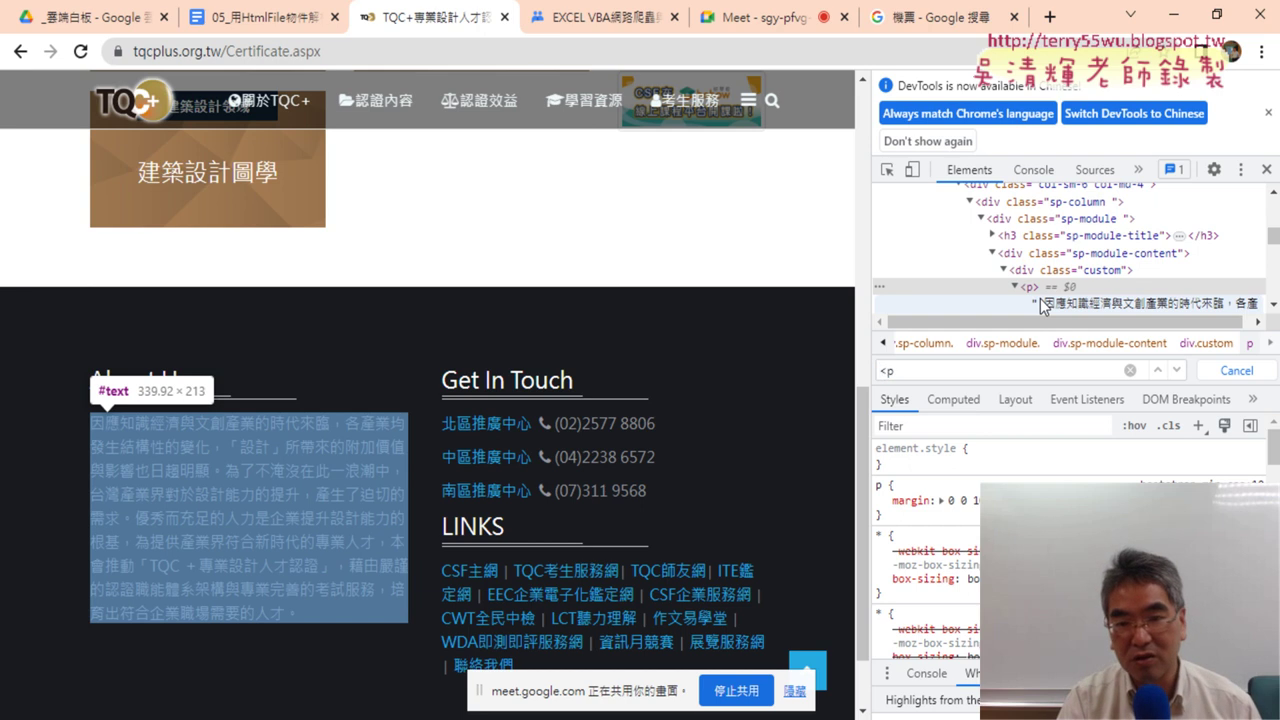
{"action": "type", "text": ">"}
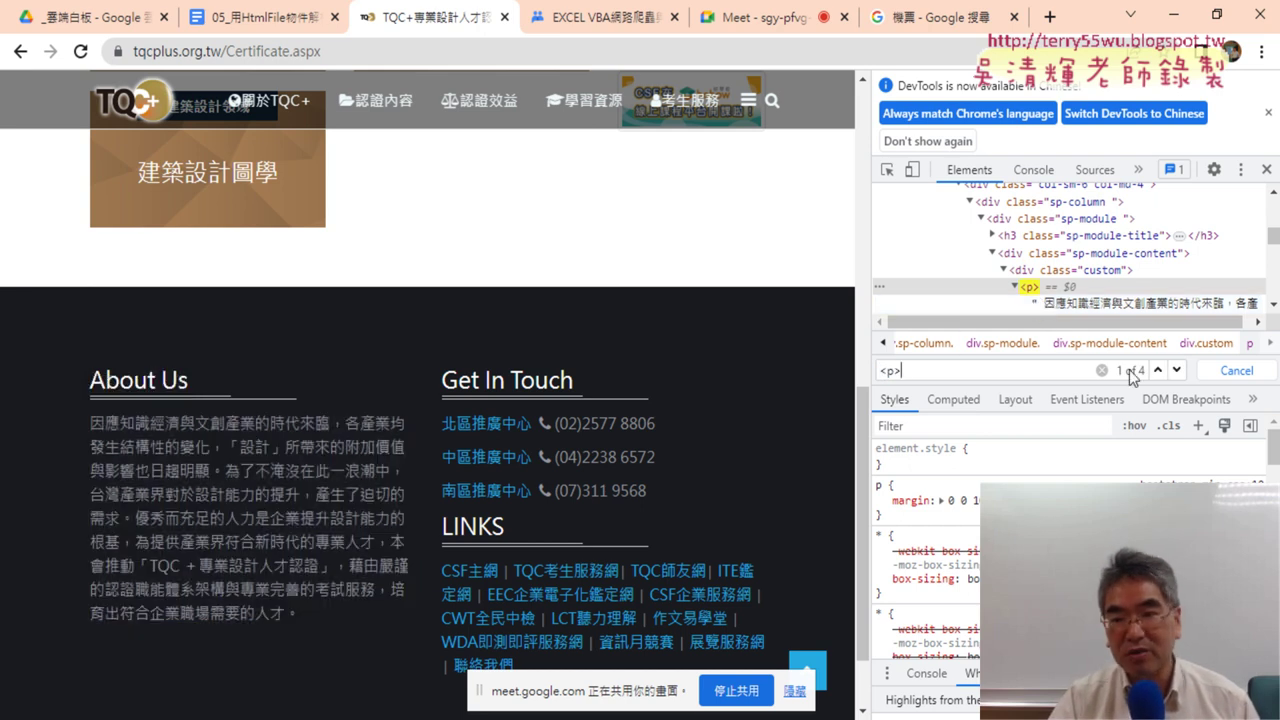
{"action": "left_click", "coordinate": [1158, 371]}
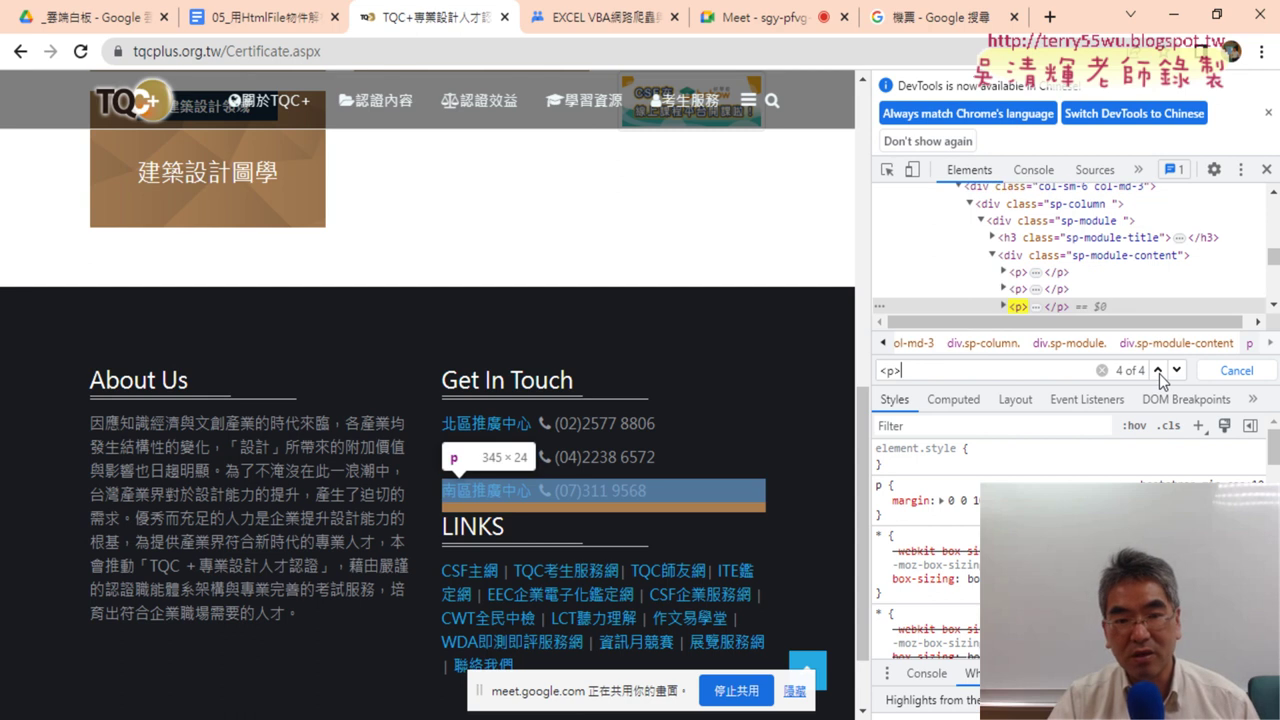
{"action": "left_click", "coordinate": [1177, 372]}
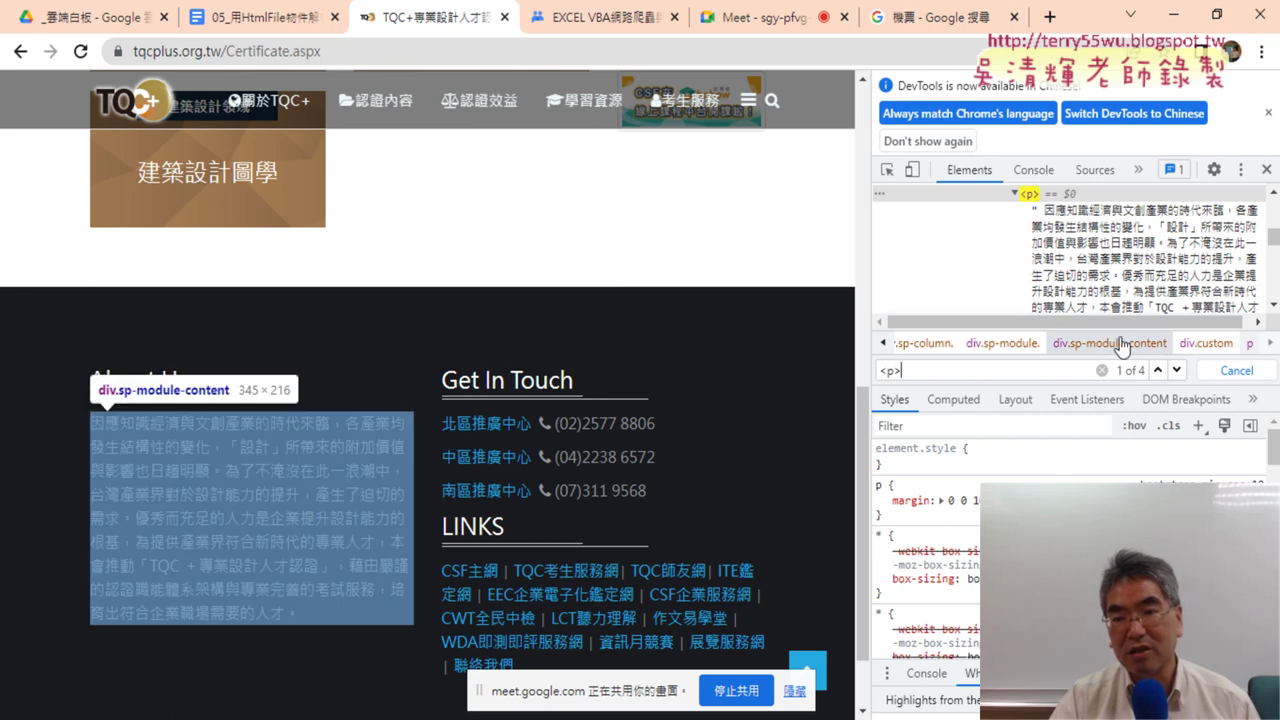
Copy class="custom" from the parent div and replace the <p> search with it.
{"action": "triple_click", "coordinate": [913, 373]}
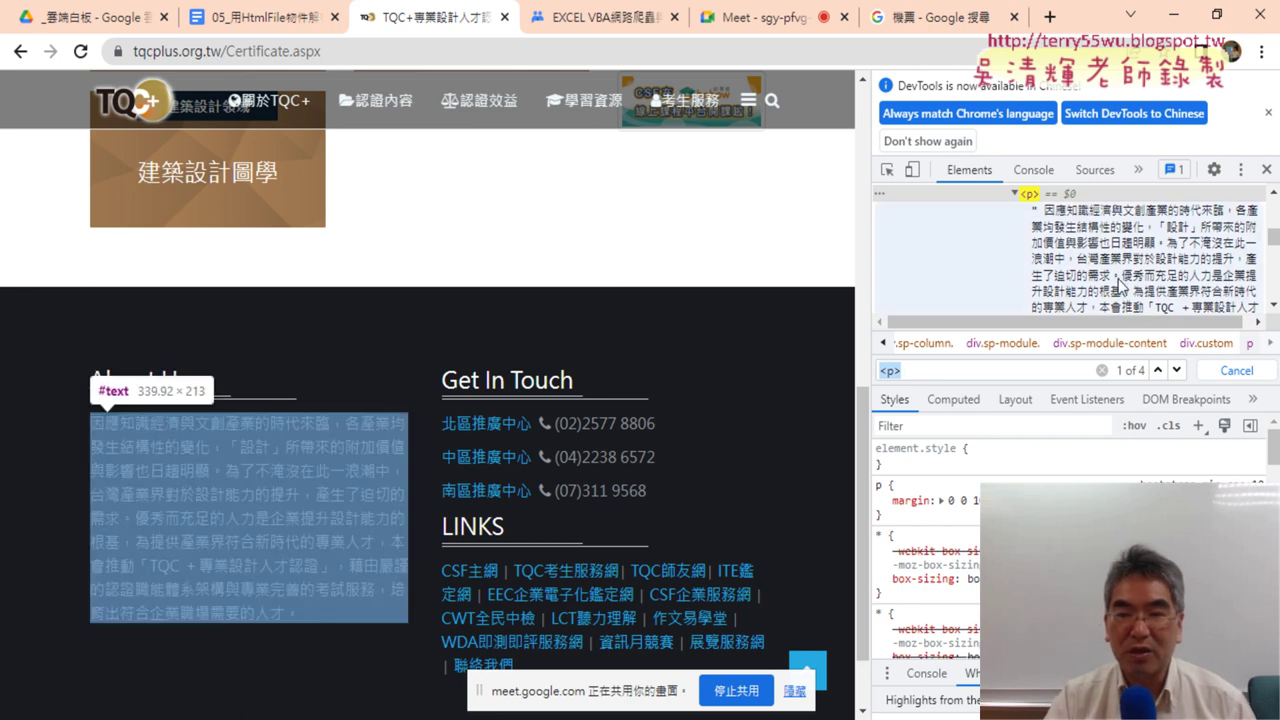
{"action": "scroll", "coordinate": [1120, 285], "scroll_direction": "up", "scroll_amount": 2}
{"action": "left_click", "coordinate": [1050, 278]}
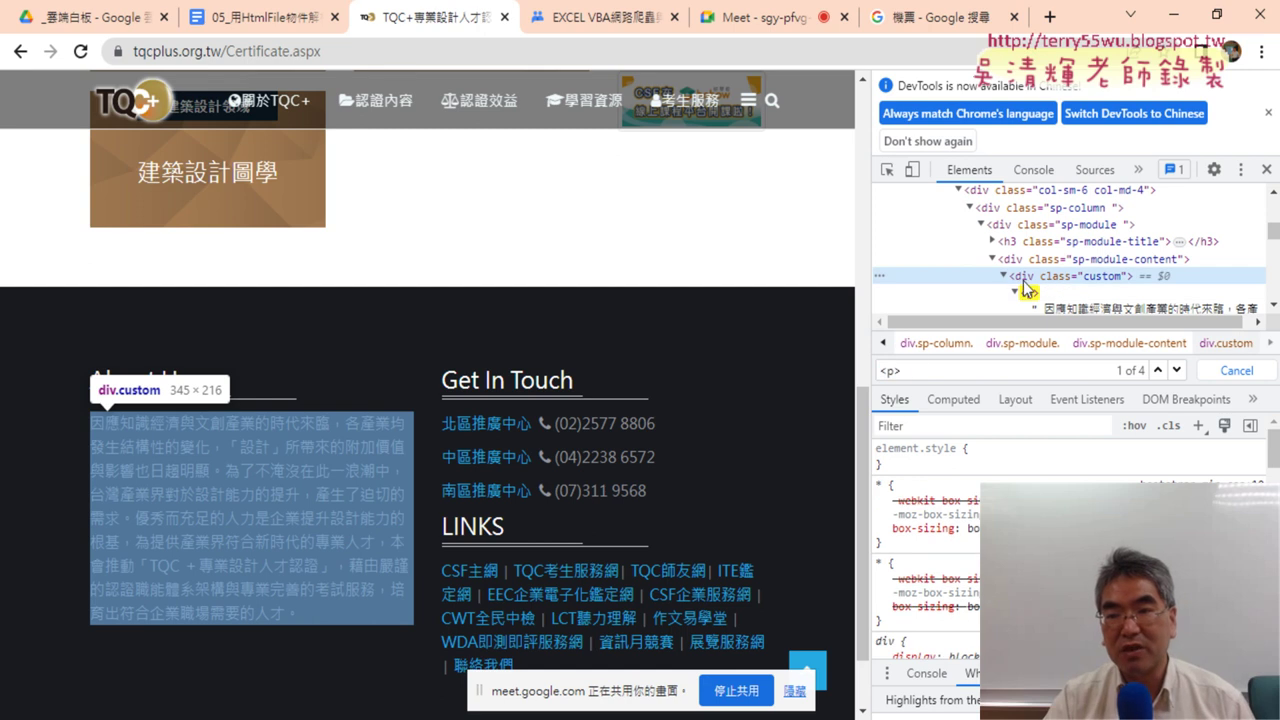
{"action": "double_click", "coordinate": [1104, 278]}
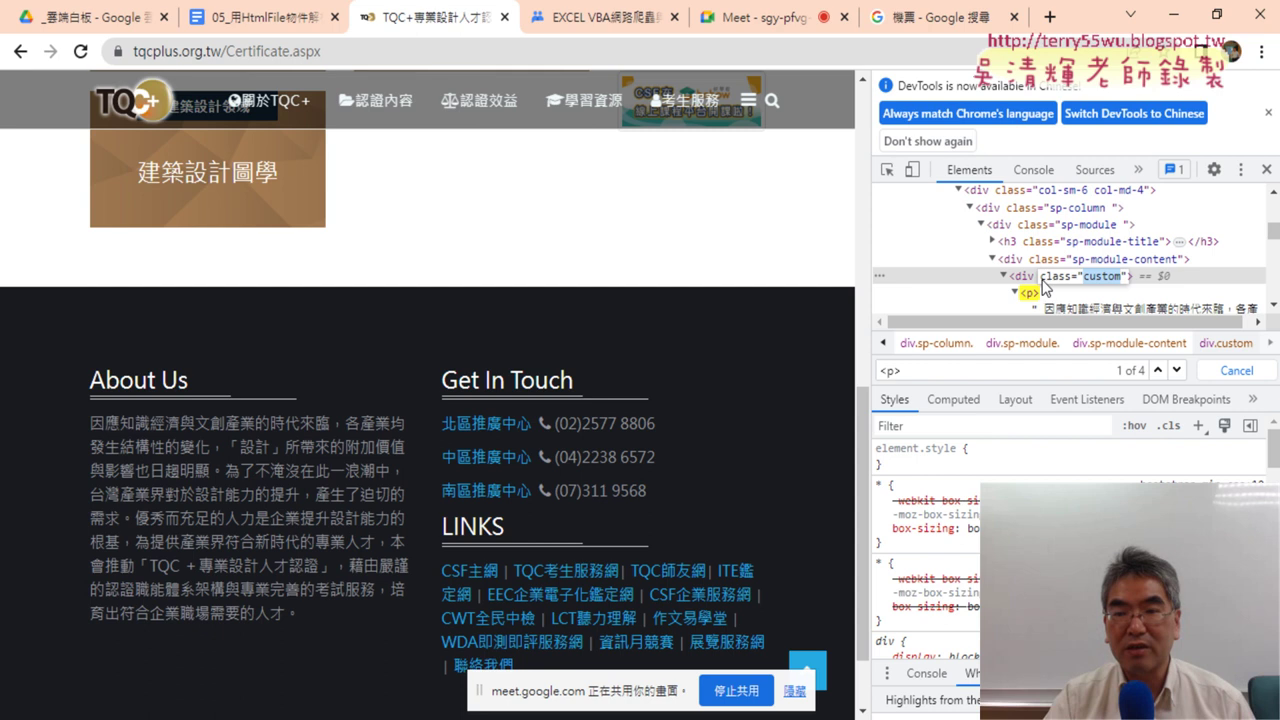
{"action": "left_click_drag", "start_coordinate": [1042, 280], "coordinate": [1140, 280]}
{"action": "key", "text": "ctrl+c"}
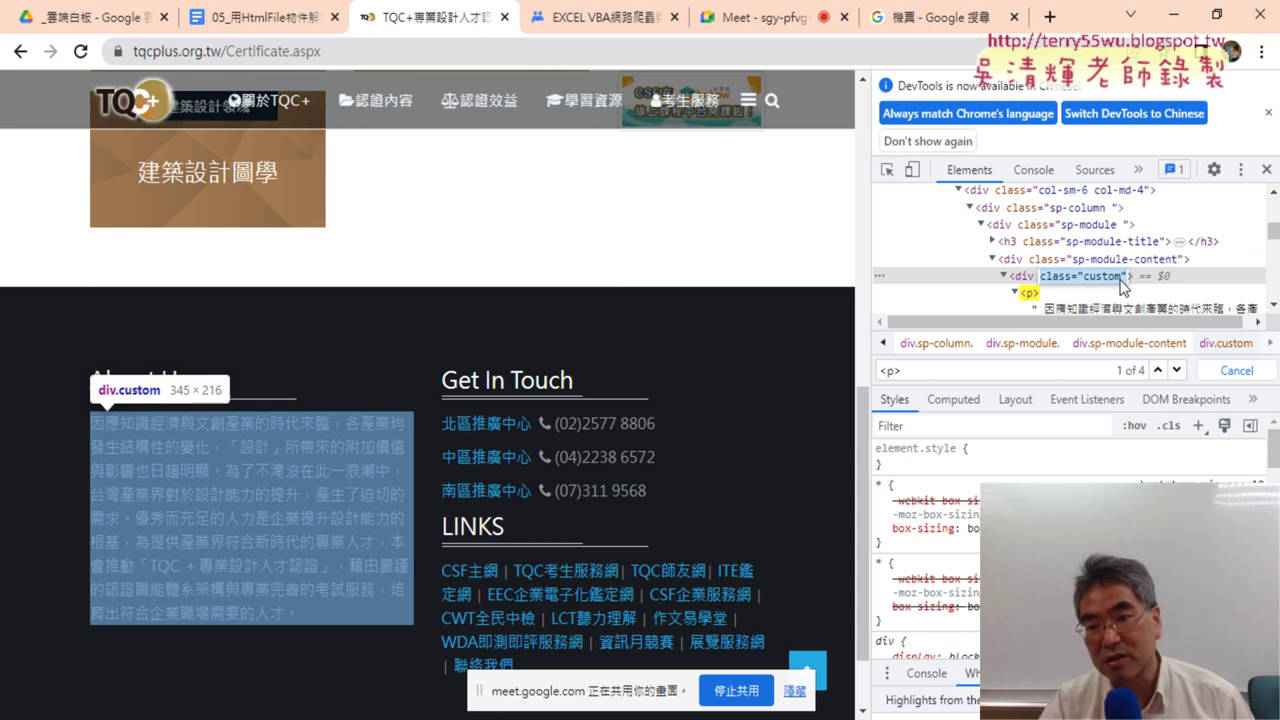
{"action": "left_click_drag", "start_coordinate": [950, 371], "coordinate": [866, 378]}
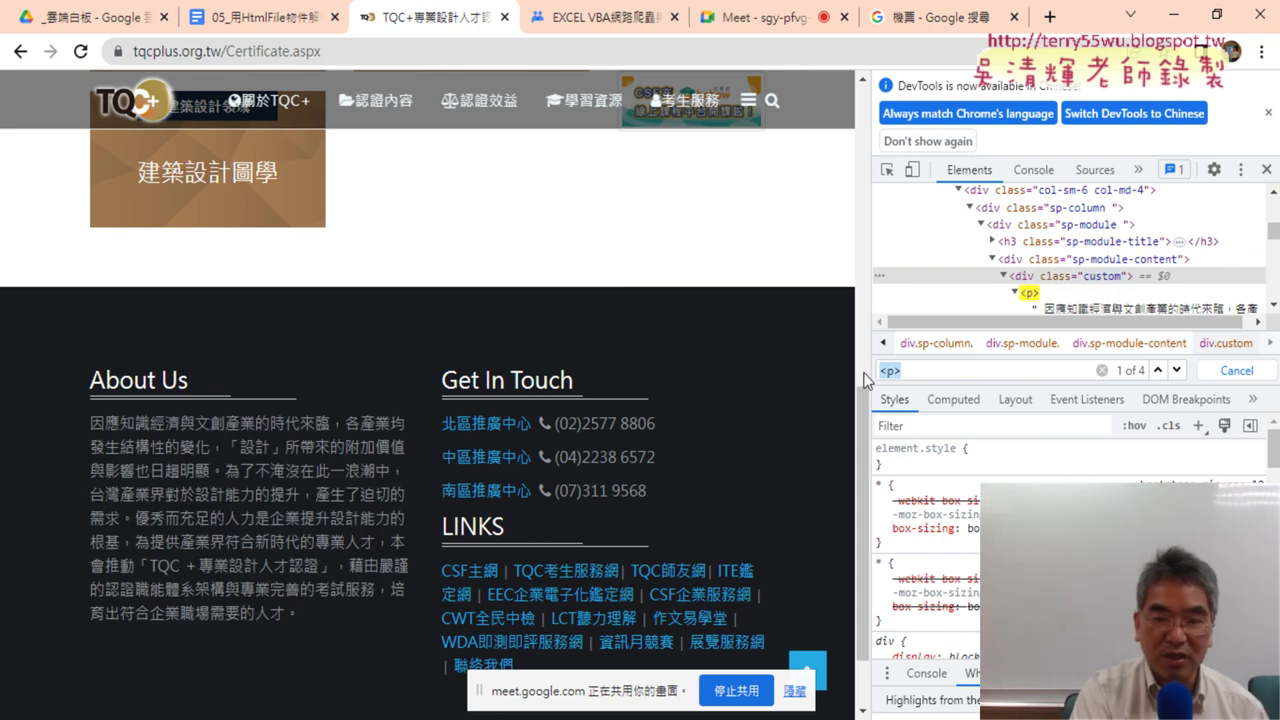
{"action": "key", "text": "ctrl+v"}
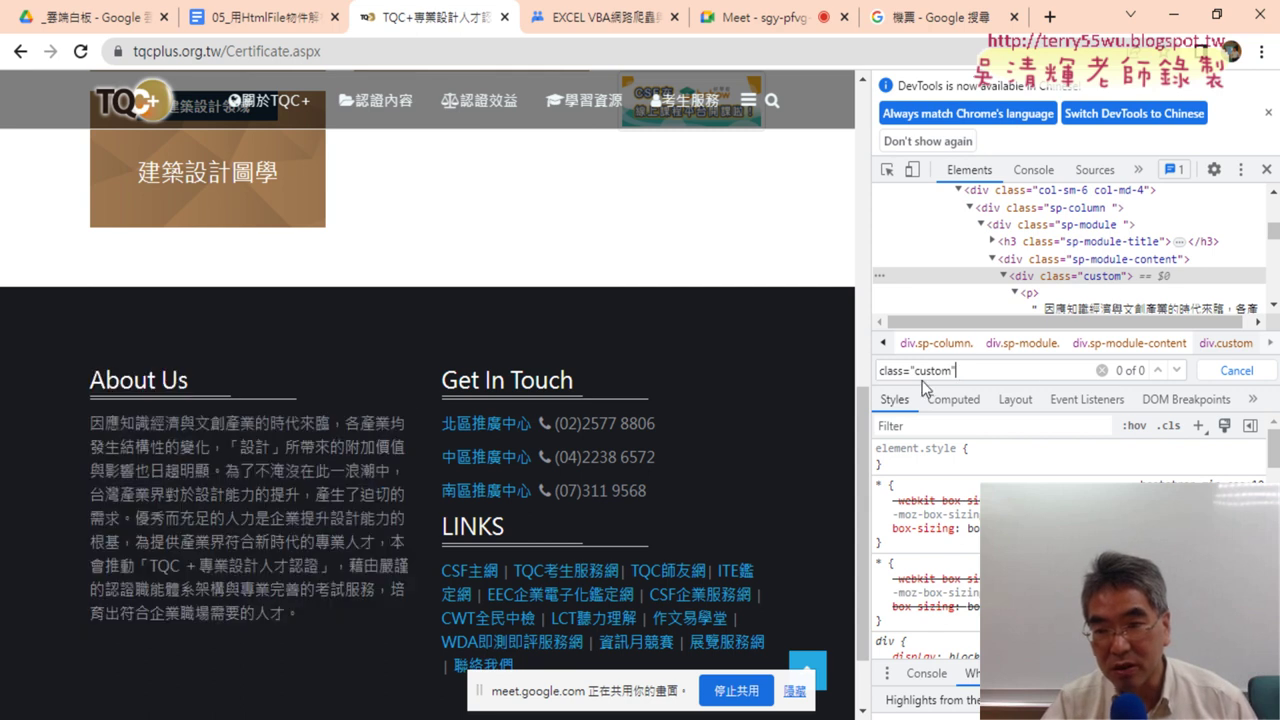
Trim the search to "custom" and step between its About Us and LINKS div matches.
{"action": "left_click_drag", "start_coordinate": [914, 372], "coordinate": [831, 368]}
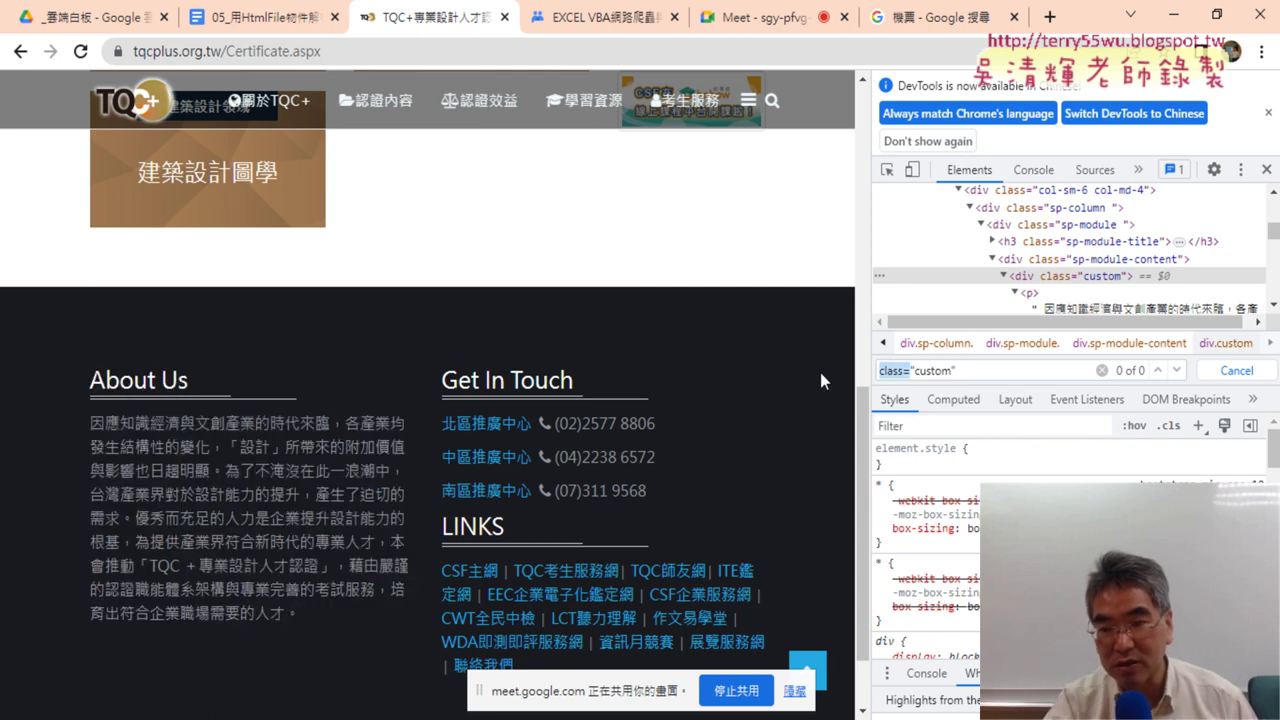
{"action": "key", "text": "BackSpace"}
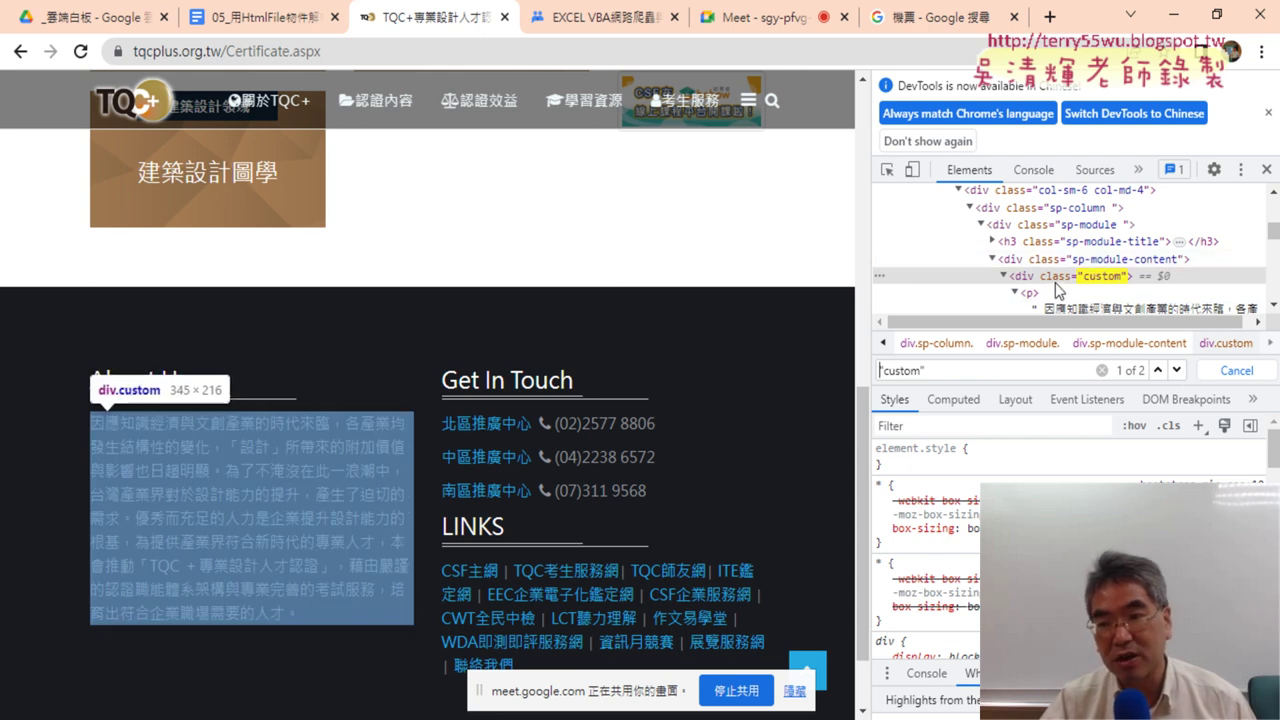
{"action": "left_click", "coordinate": [1177, 371]}
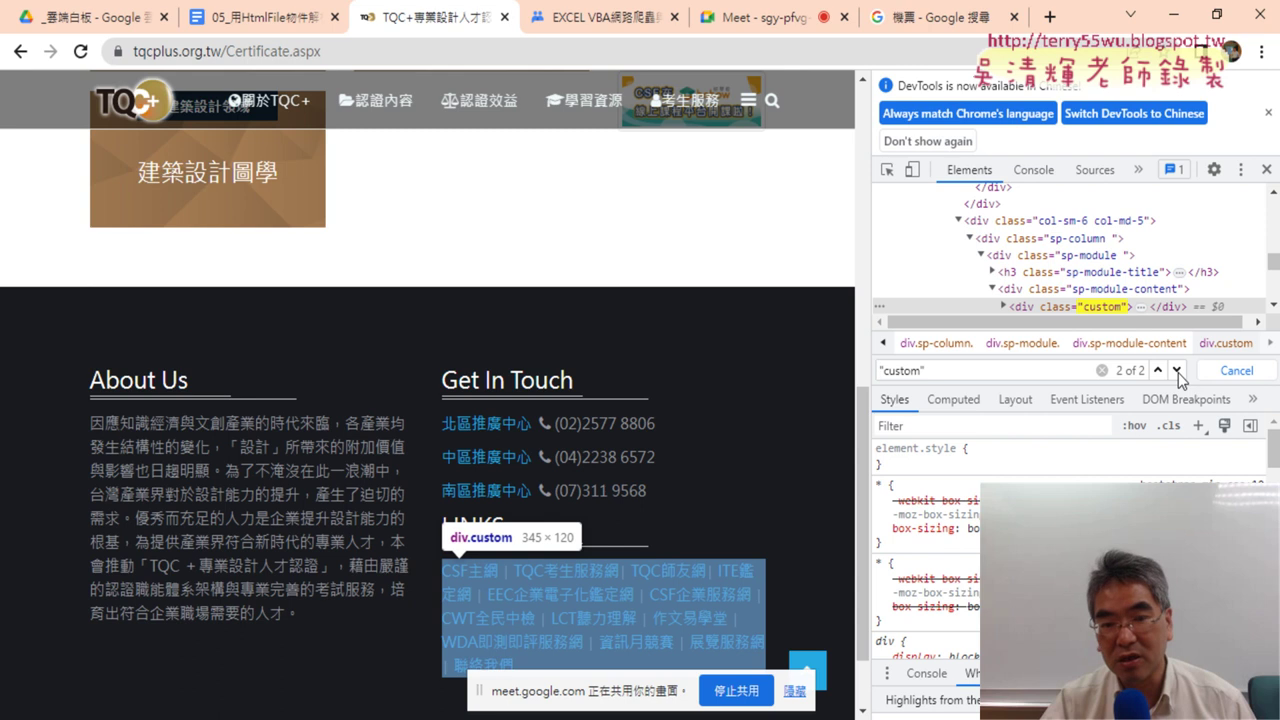
{"action": "left_click", "coordinate": [1157, 374]}
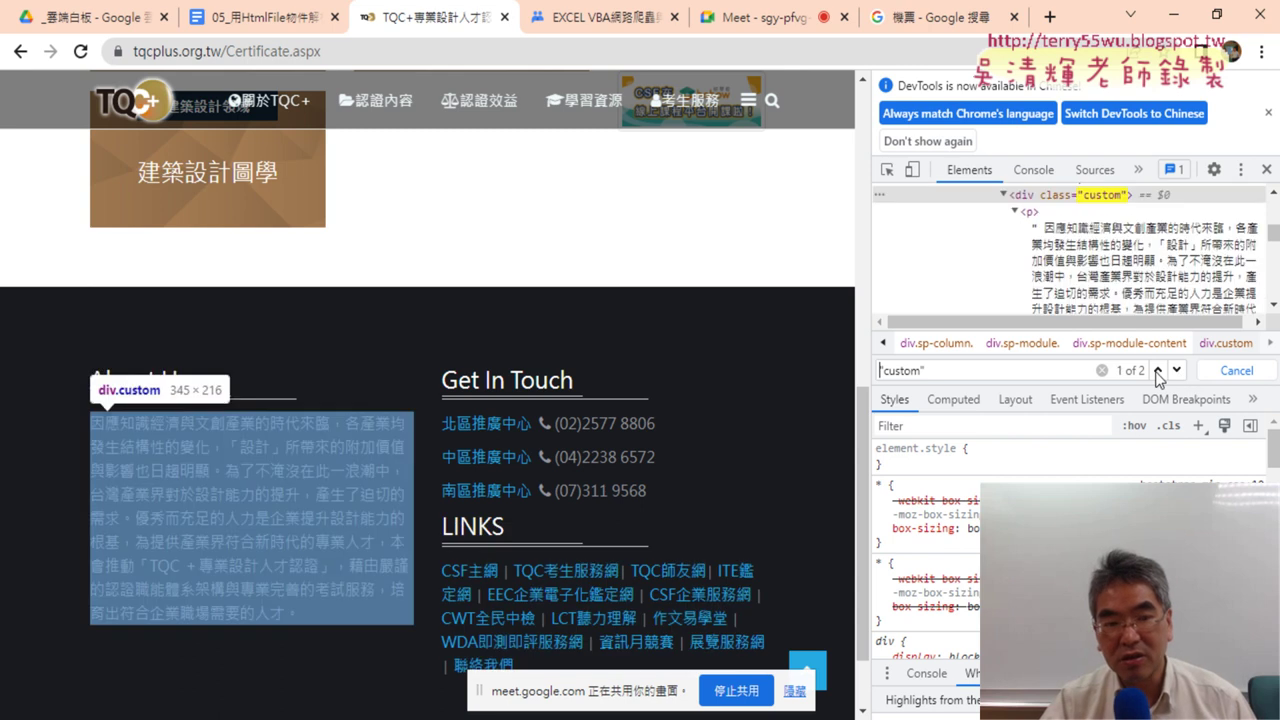
{"action": "left_click", "coordinate": [1177, 372]}
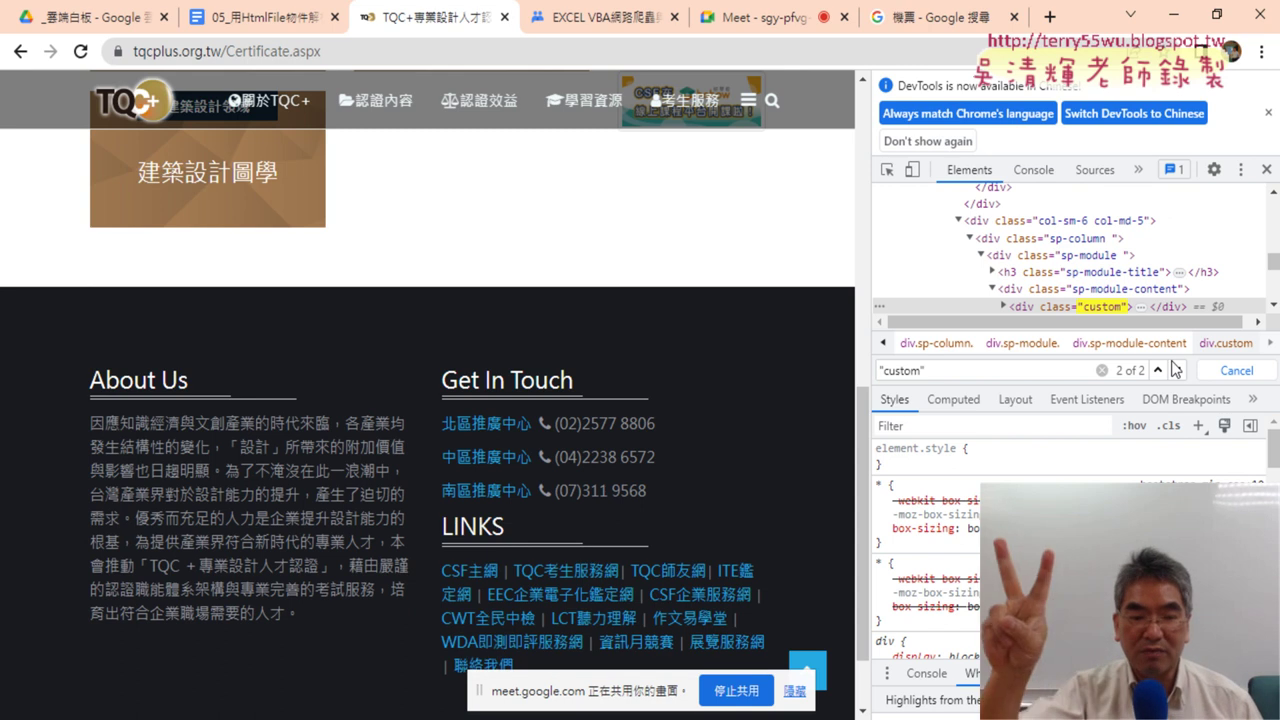
{"action": "left_click", "coordinate": [1158, 372]}
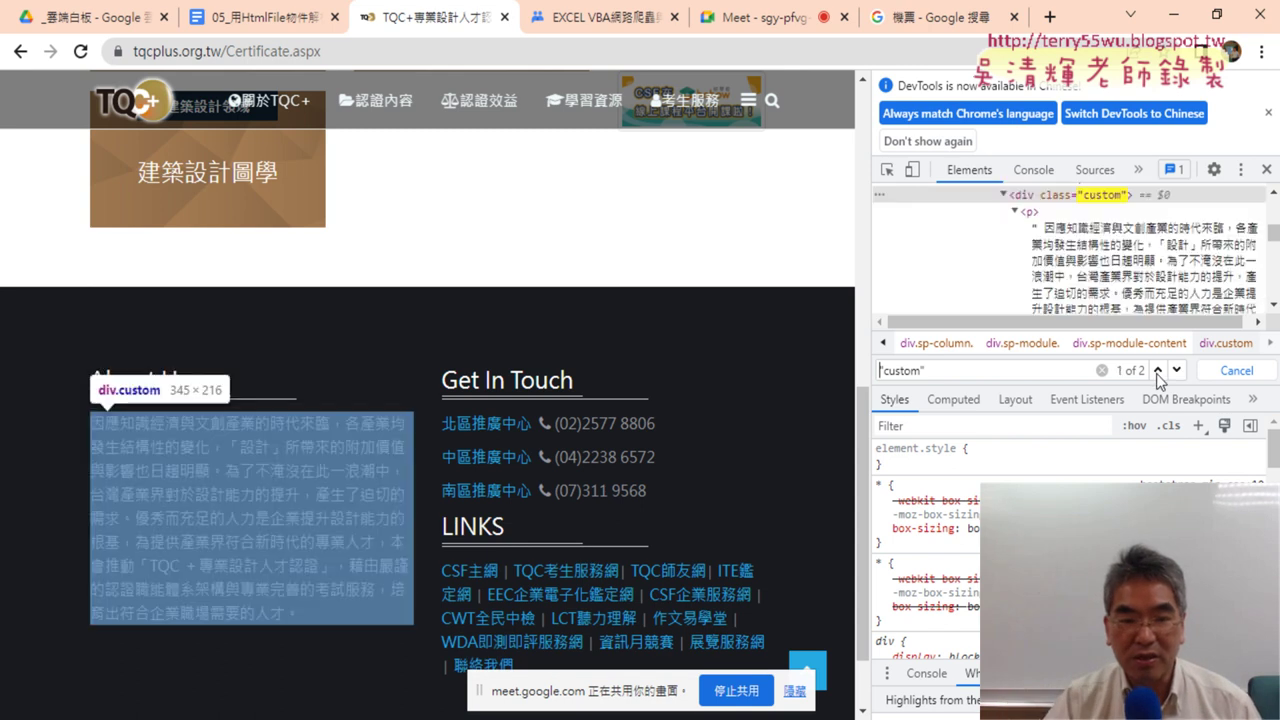
{"action": "left_click", "coordinate": [1182, 377]}
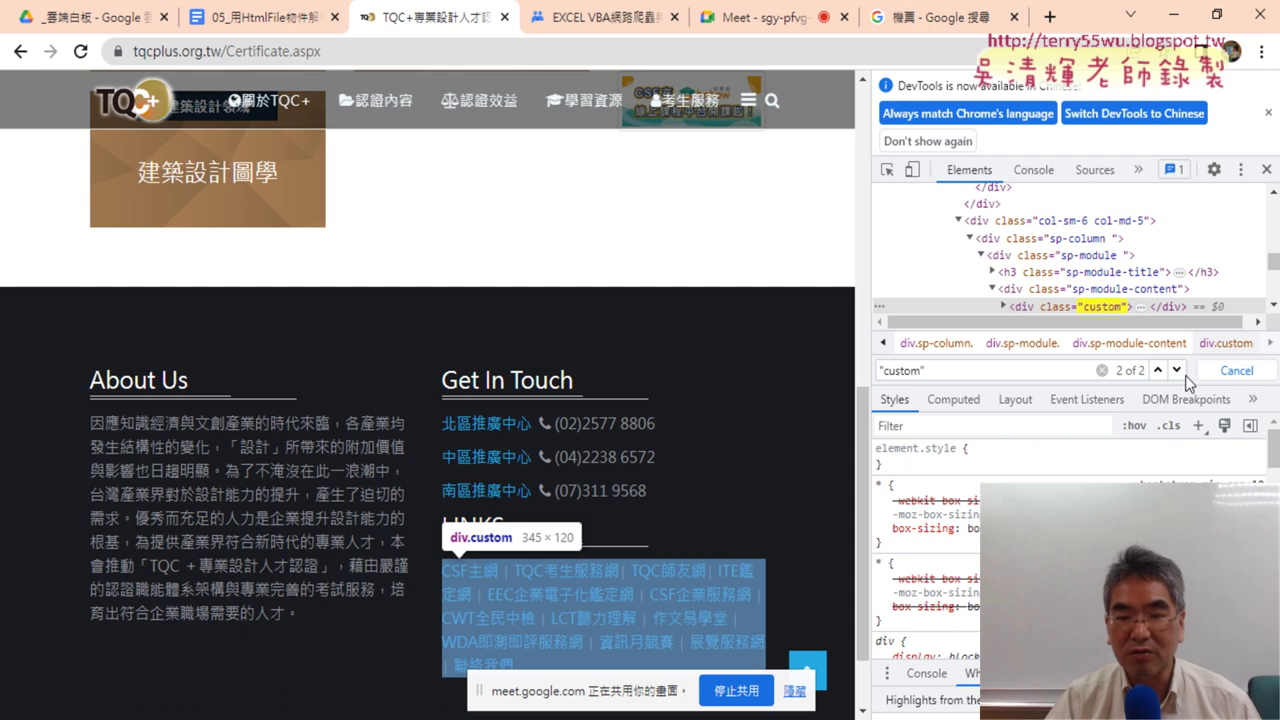
{"action": "left_click", "coordinate": [1178, 372]}
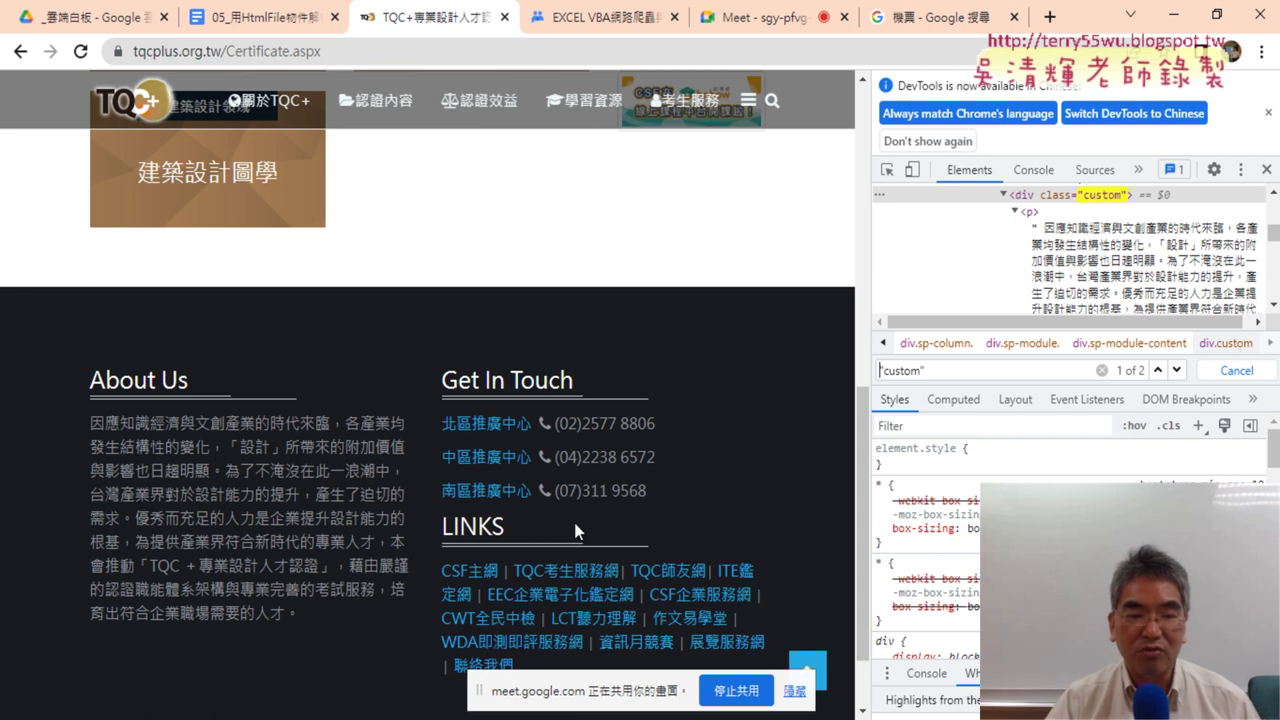
{"action": "mouse_move", "coordinate": [318, 612]}
{"action": "left_mouse_down"}
{"action": "mouse_move", "coordinate": [266, 620]}
{"action": "mouse_move", "coordinate": [93, 430]}
{"action": "left_mouse_up"}
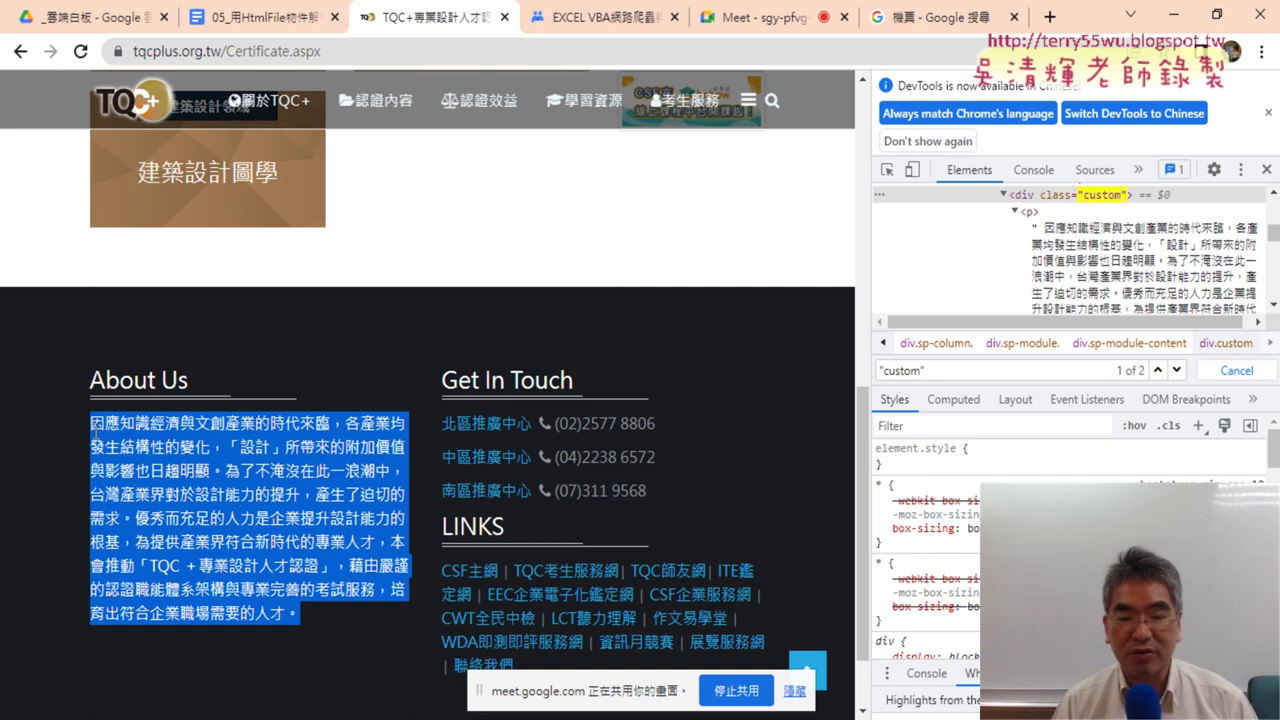
Select the Get In Touch heading, northern centre name and phone number, then switch to Excel.
{"action": "left_click", "coordinate": [740, 441]}
{"action": "left_click_drag", "start_coordinate": [445, 388], "coordinate": [574, 388]}
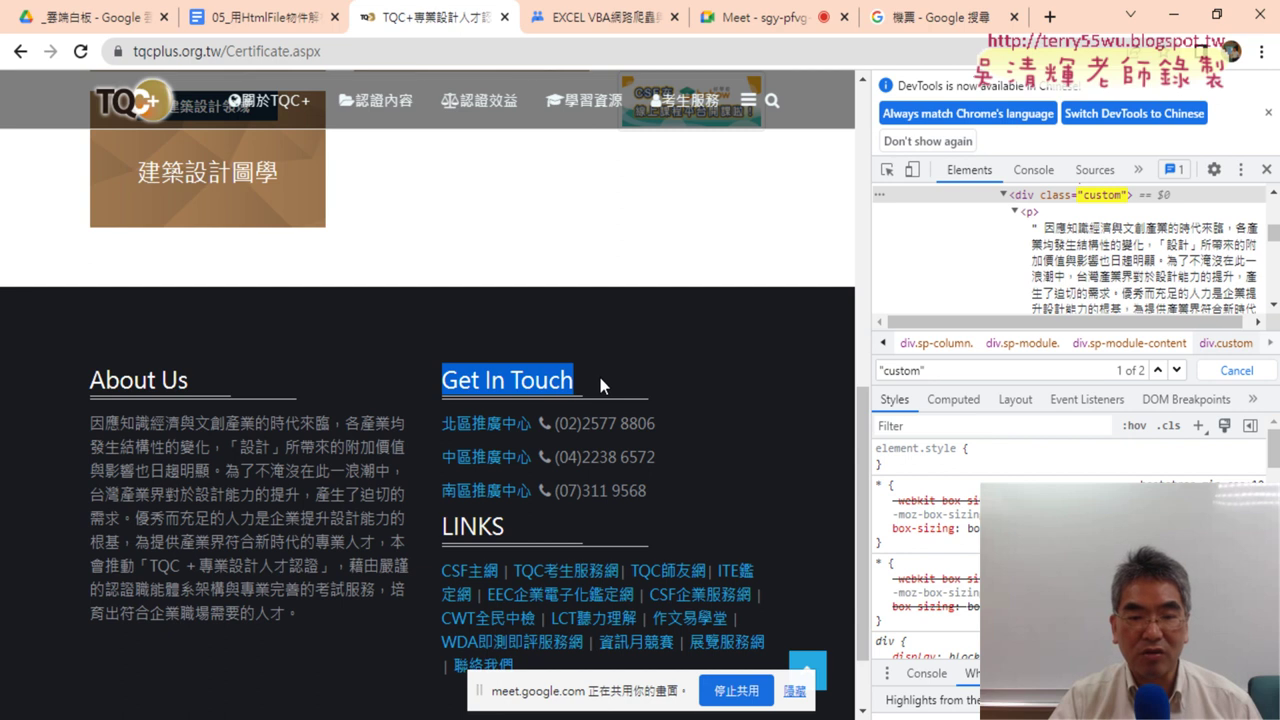
{"action": "mouse_move", "coordinate": [441, 430]}
{"action": "left_mouse_down"}
{"action": "mouse_move", "coordinate": [528, 432]}
{"action": "mouse_move", "coordinate": [641, 487]}
{"action": "left_mouse_up"}
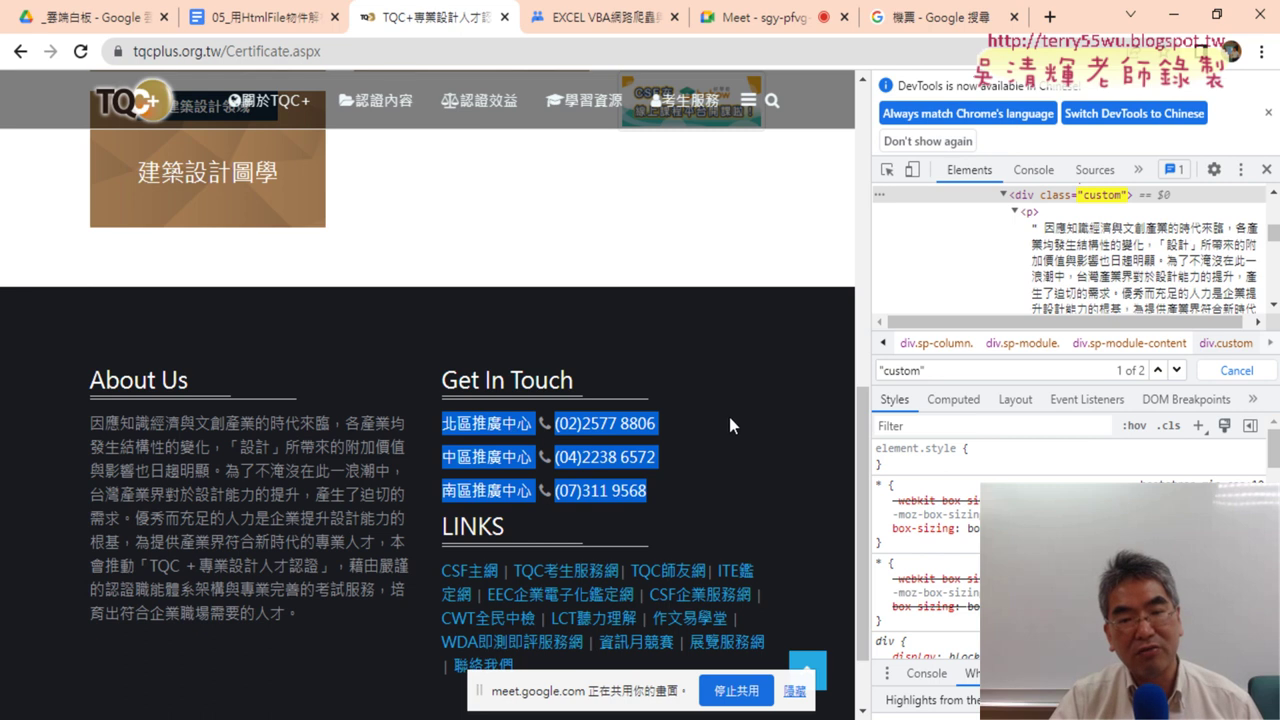
{"action": "left_click_drag", "start_coordinate": [437, 423], "coordinate": [524, 427]}
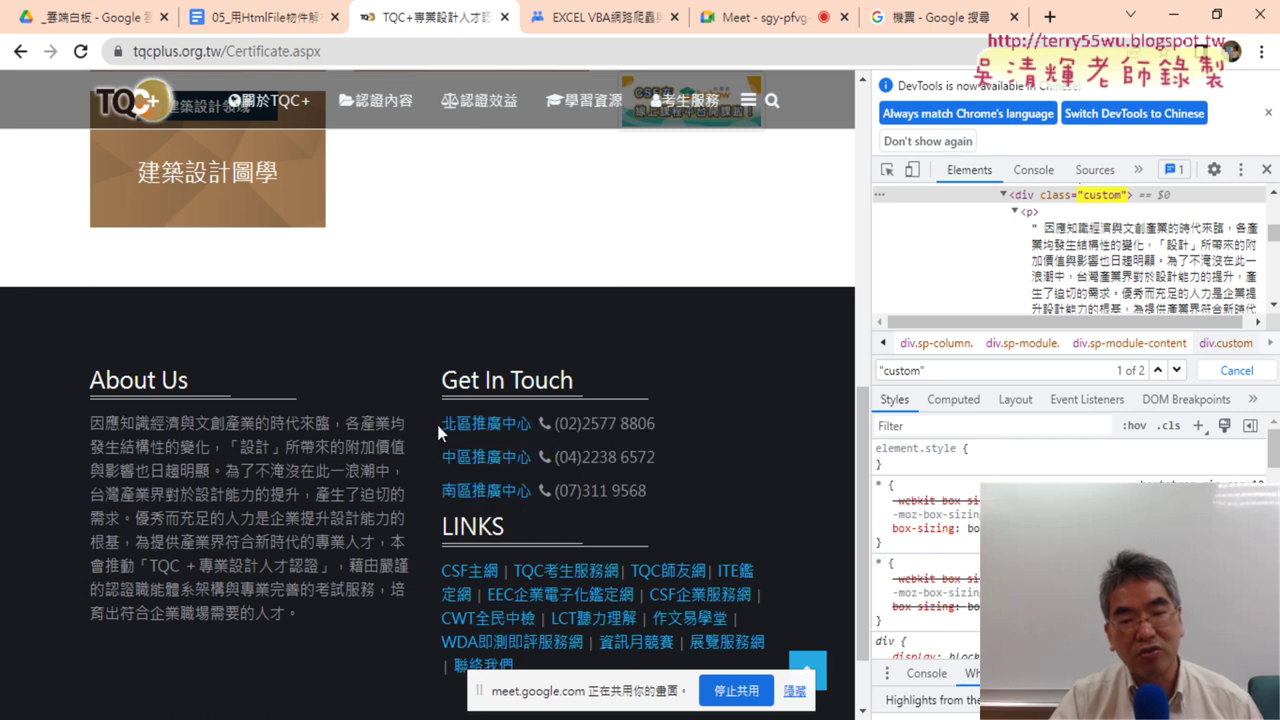
{"action": "left_click_drag", "start_coordinate": [662, 423], "coordinate": [553, 423]}
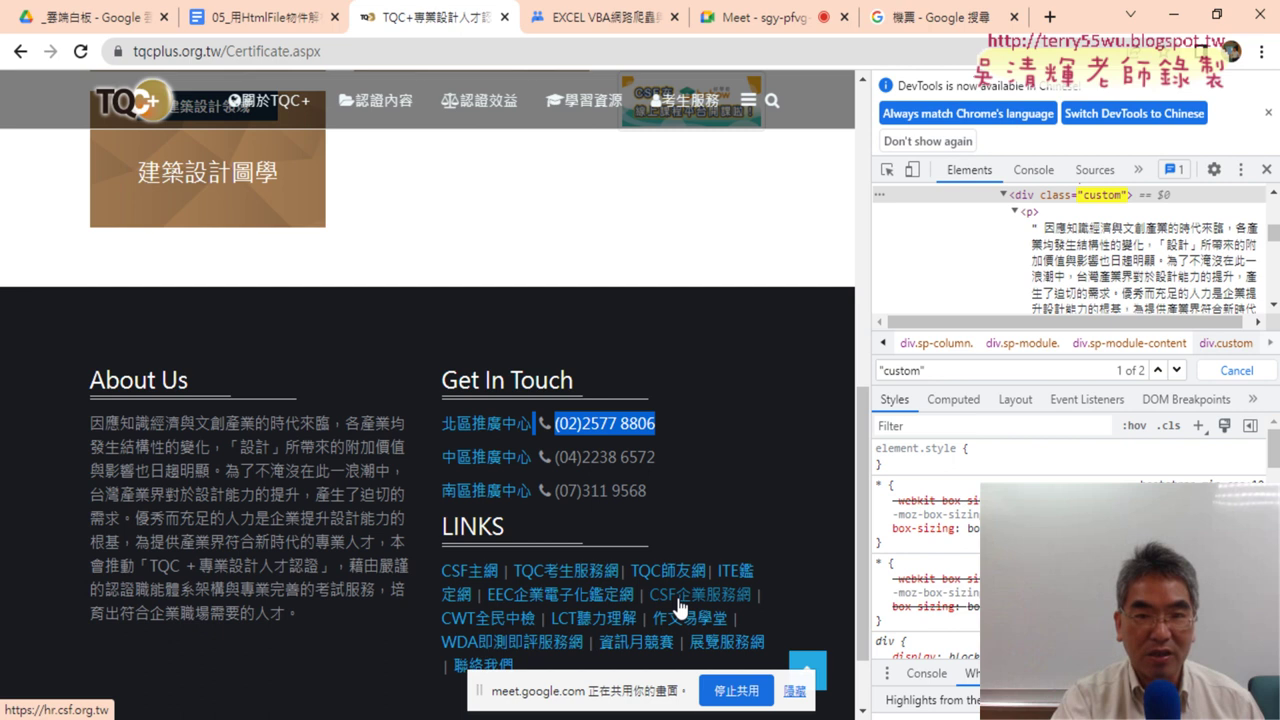
{"action": "key", "text": "alt+Tab"}
Mark A1 and A2 as targets, reselect the About Us paragraph in Chrome, then open Visual Basic.
{"action": "left_click", "coordinate": [322, 226]}
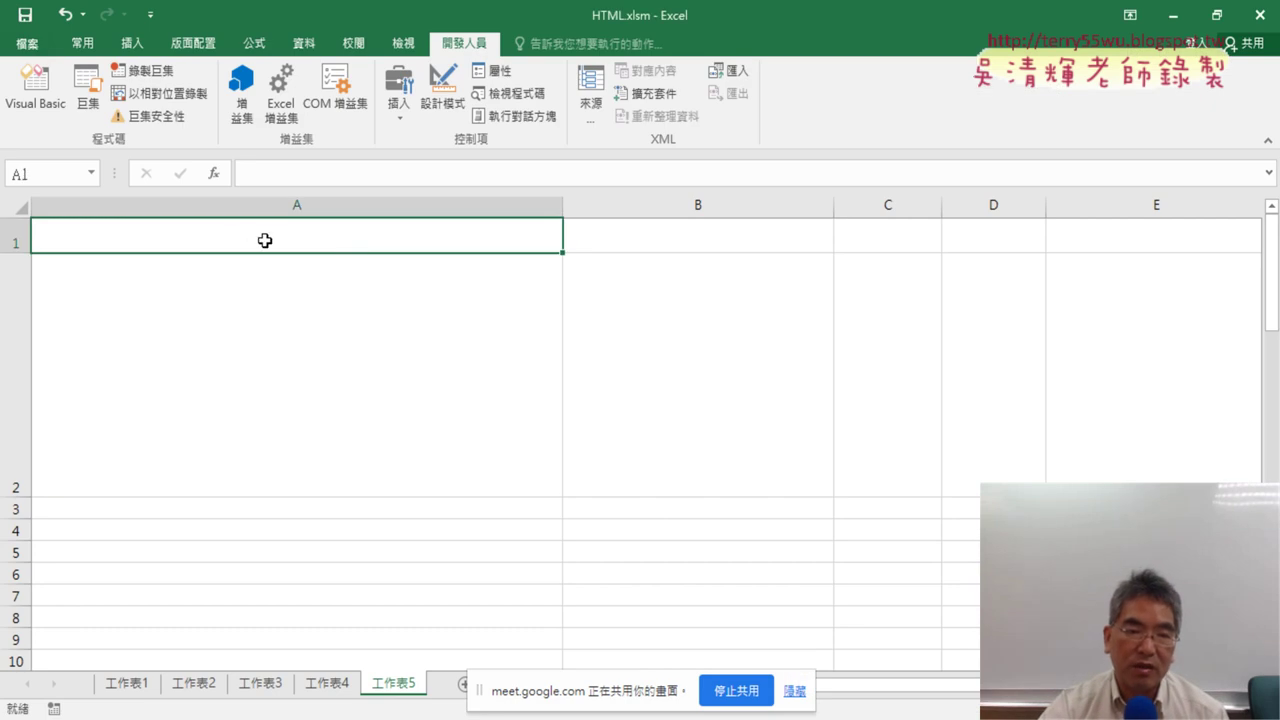
{"action": "left_click", "coordinate": [268, 332]}
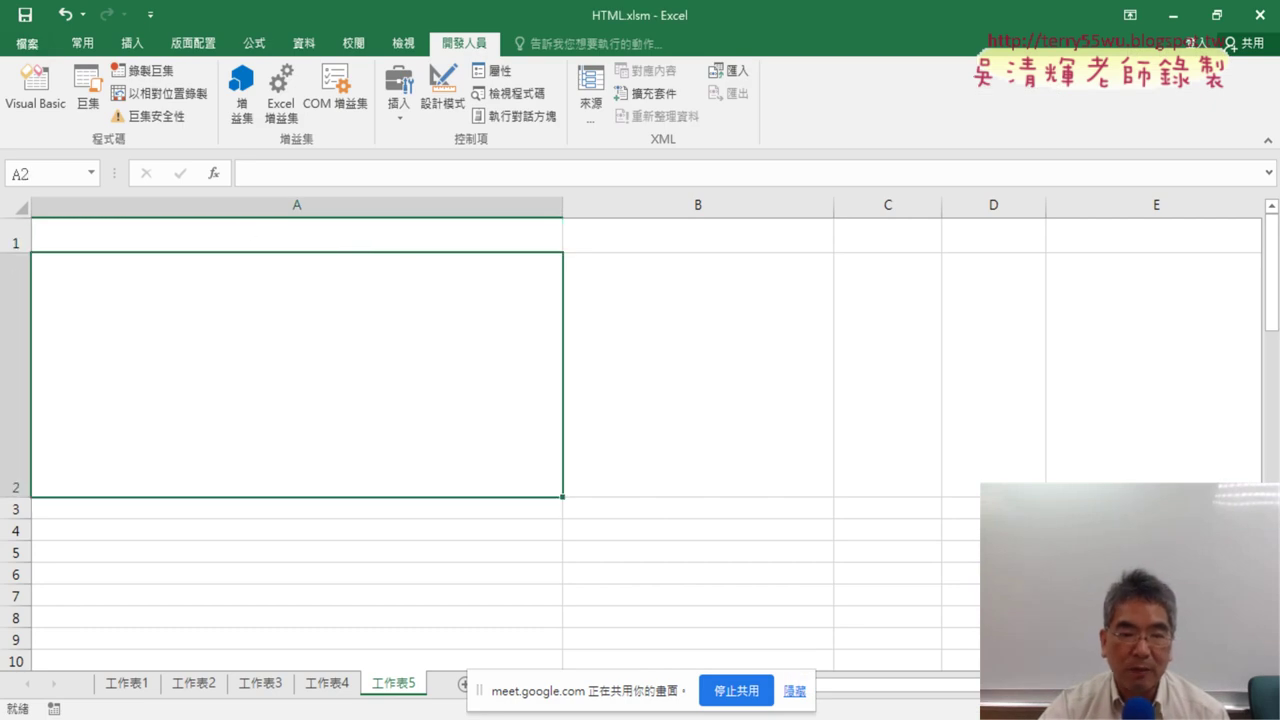
{"action": "left_click", "coordinate": [240, 705]}
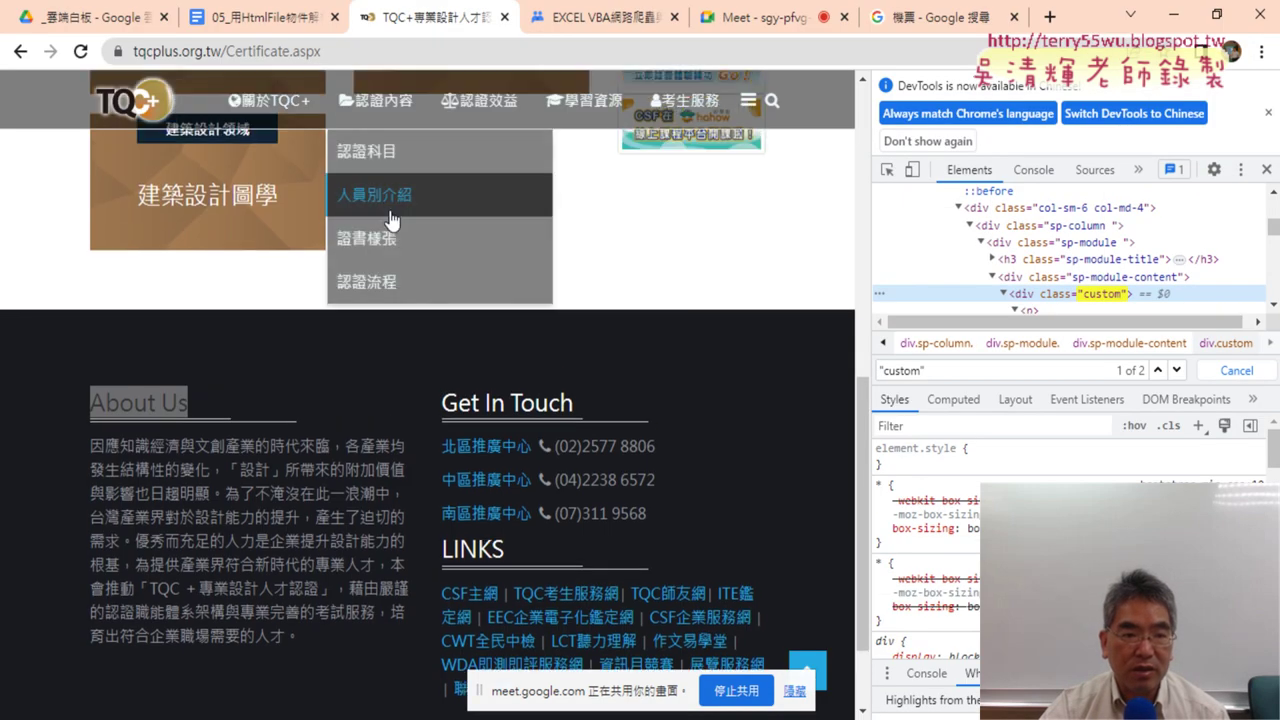
{"action": "scroll", "coordinate": [130, 351], "scroll_direction": "down", "scroll_amount": 2}
{"action": "left_click_drag", "start_coordinate": [90, 324], "coordinate": [302, 514]}
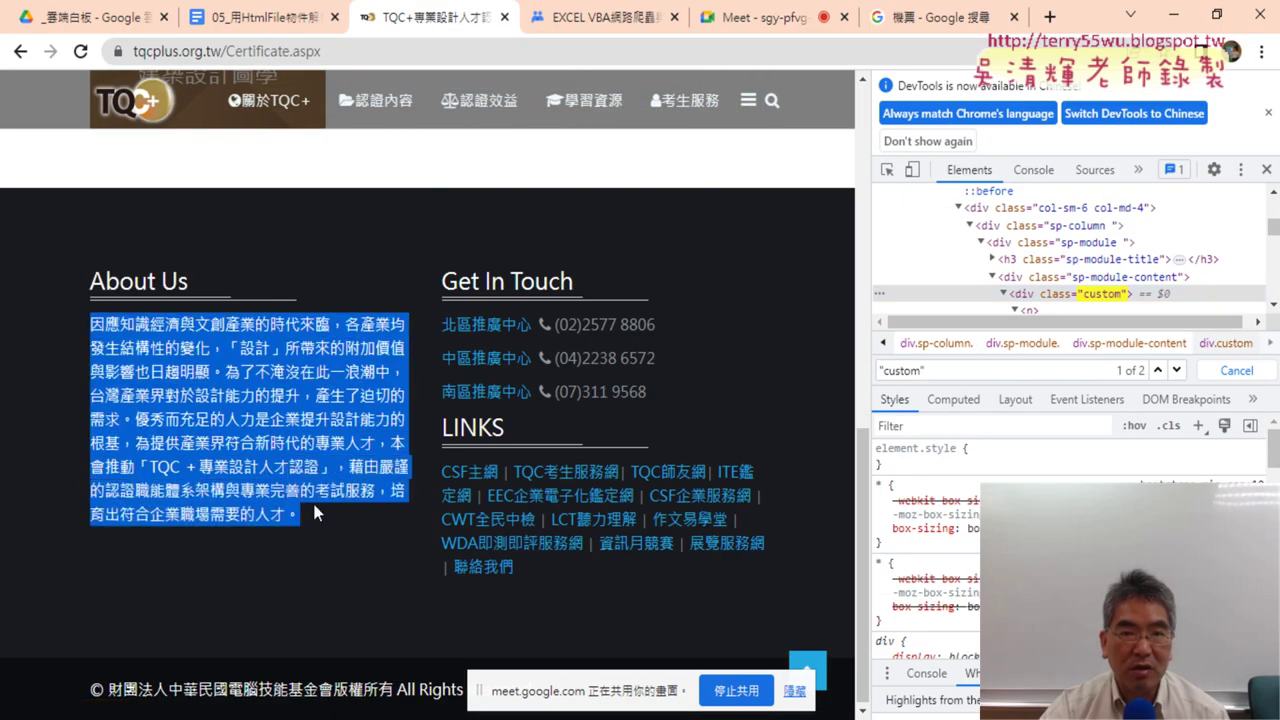
{"action": "left_click", "coordinate": [1168, 22]}
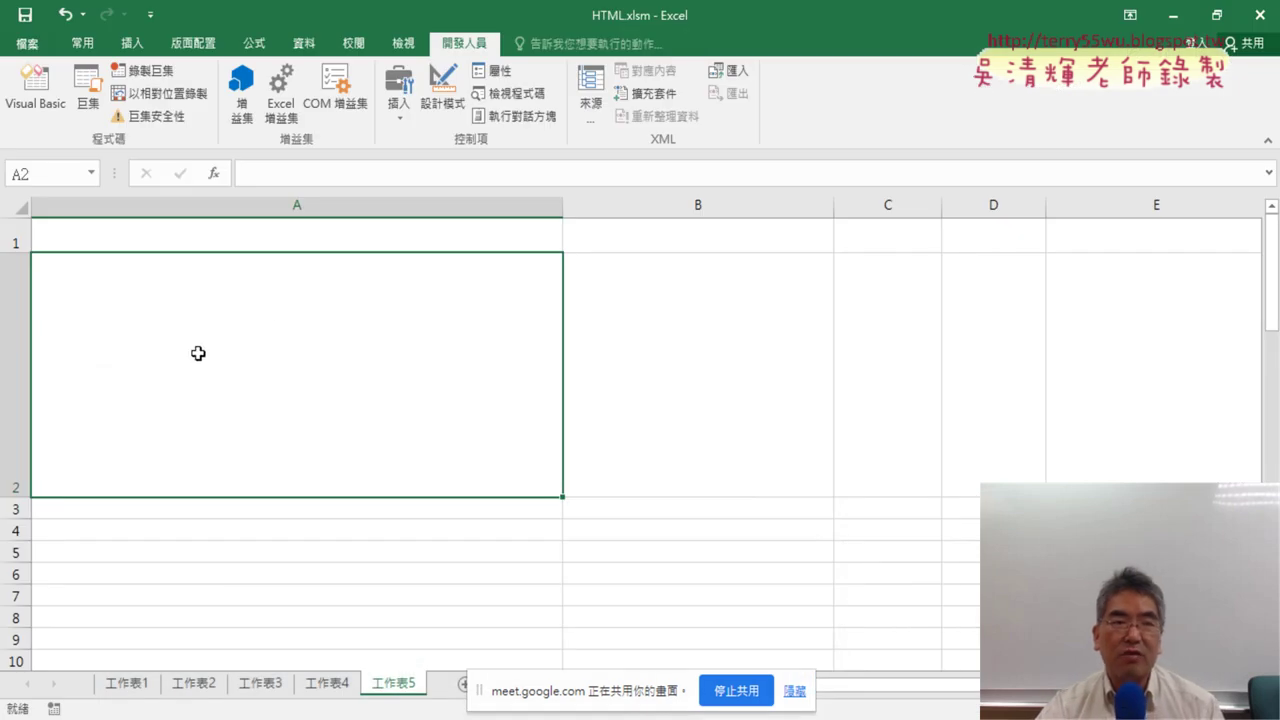
{"action": "left_click", "coordinate": [35, 85]}
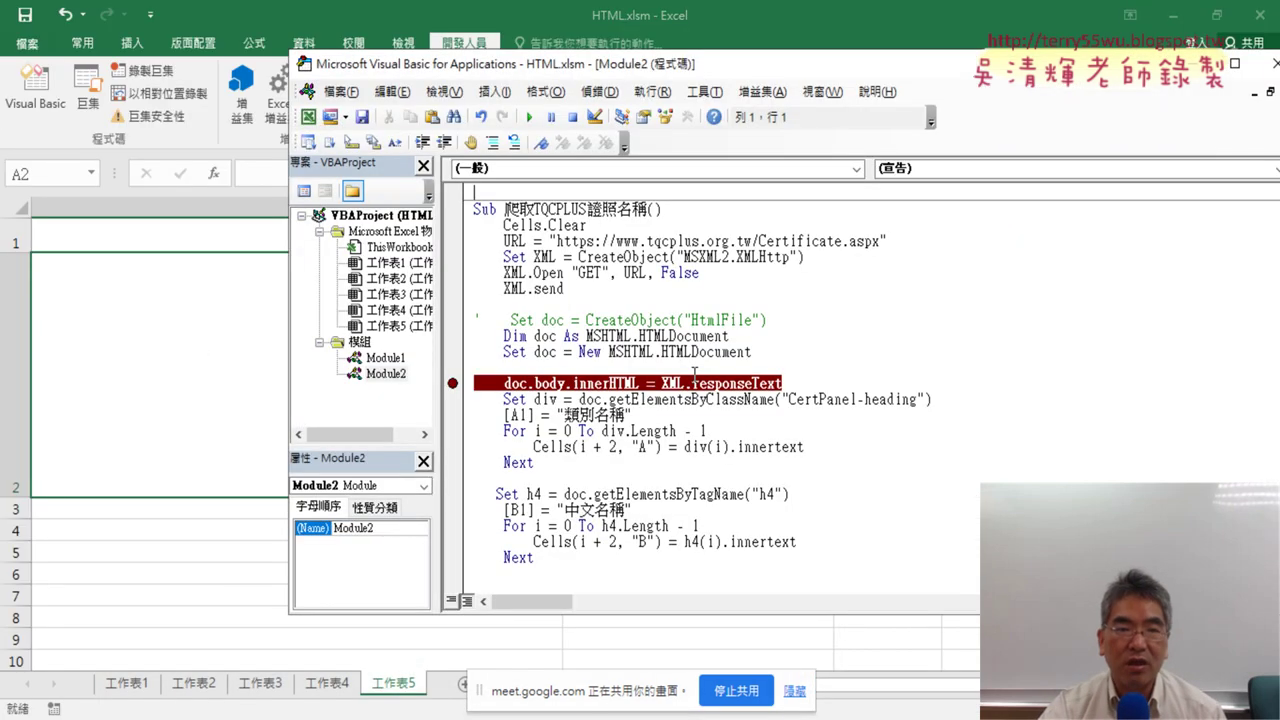
Review the Module2 macro code and remove its doc.body.innerHTML breakpoint.
{"action": "left_click_drag", "start_coordinate": [475, 212], "coordinate": [607, 555]}
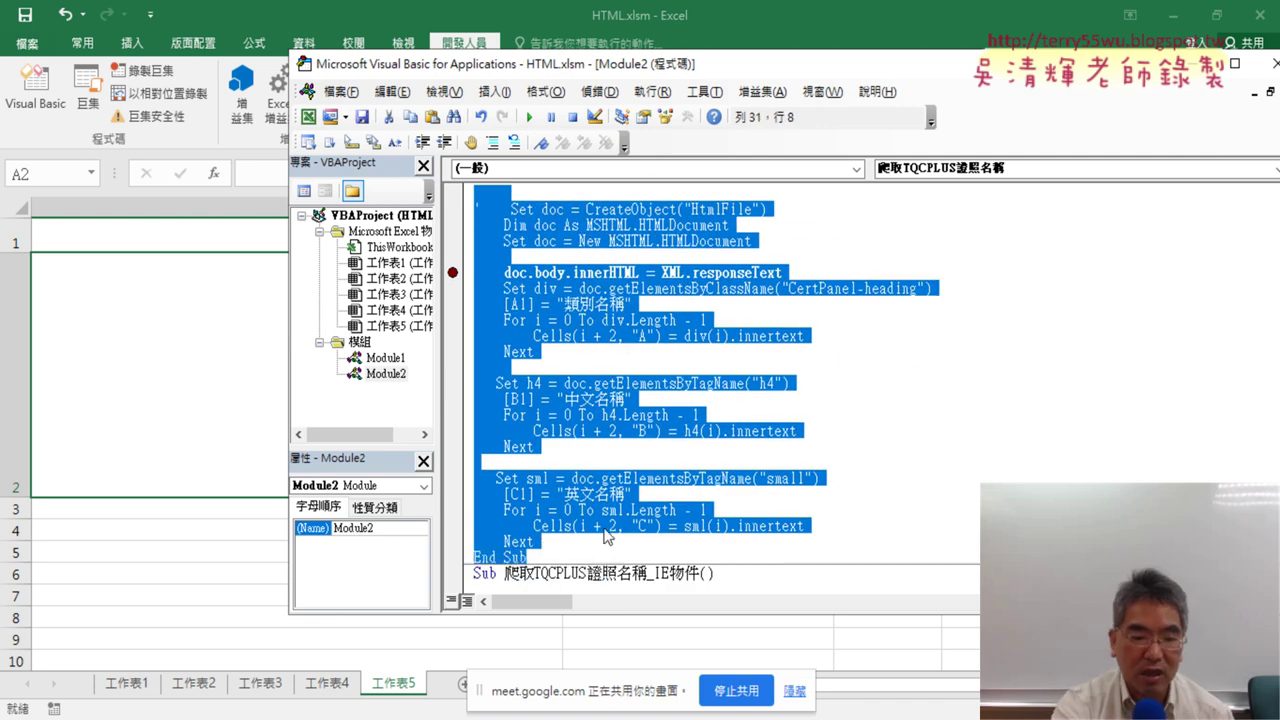
{"action": "scroll", "coordinate": [607, 537], "scroll_direction": "up", "scroll_amount": 3}
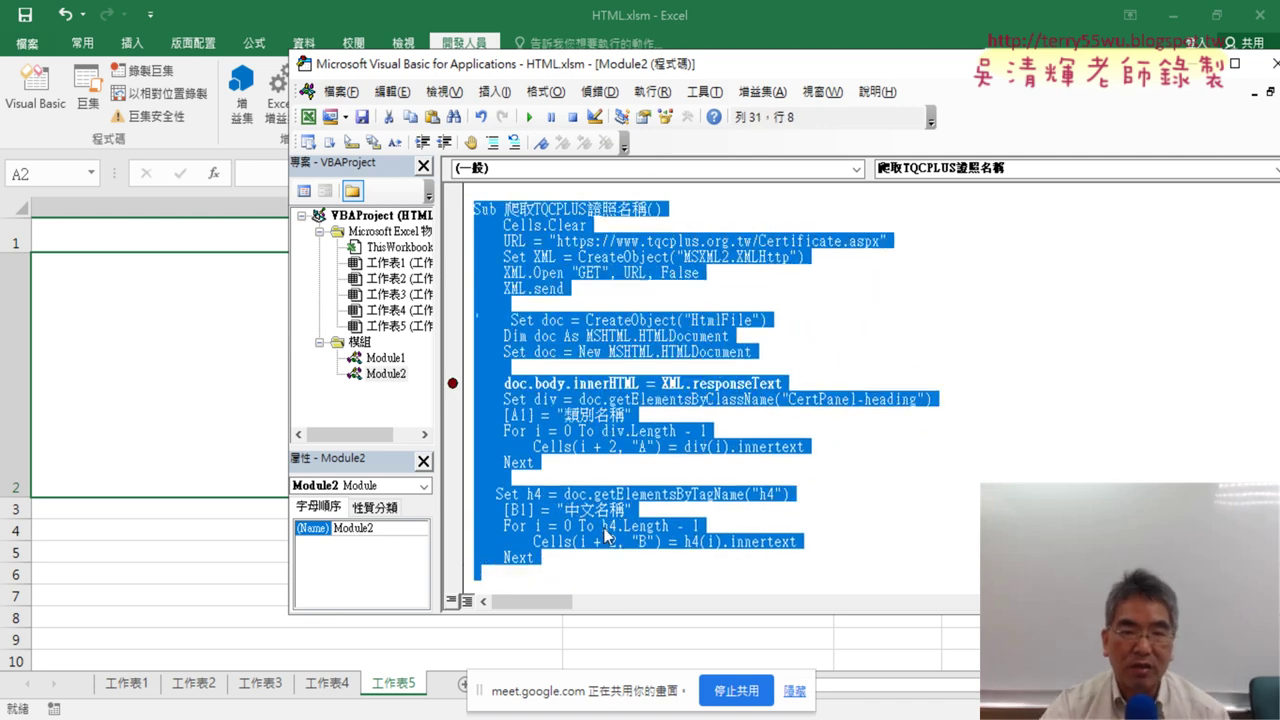
{"action": "left_click", "coordinate": [533, 190]}
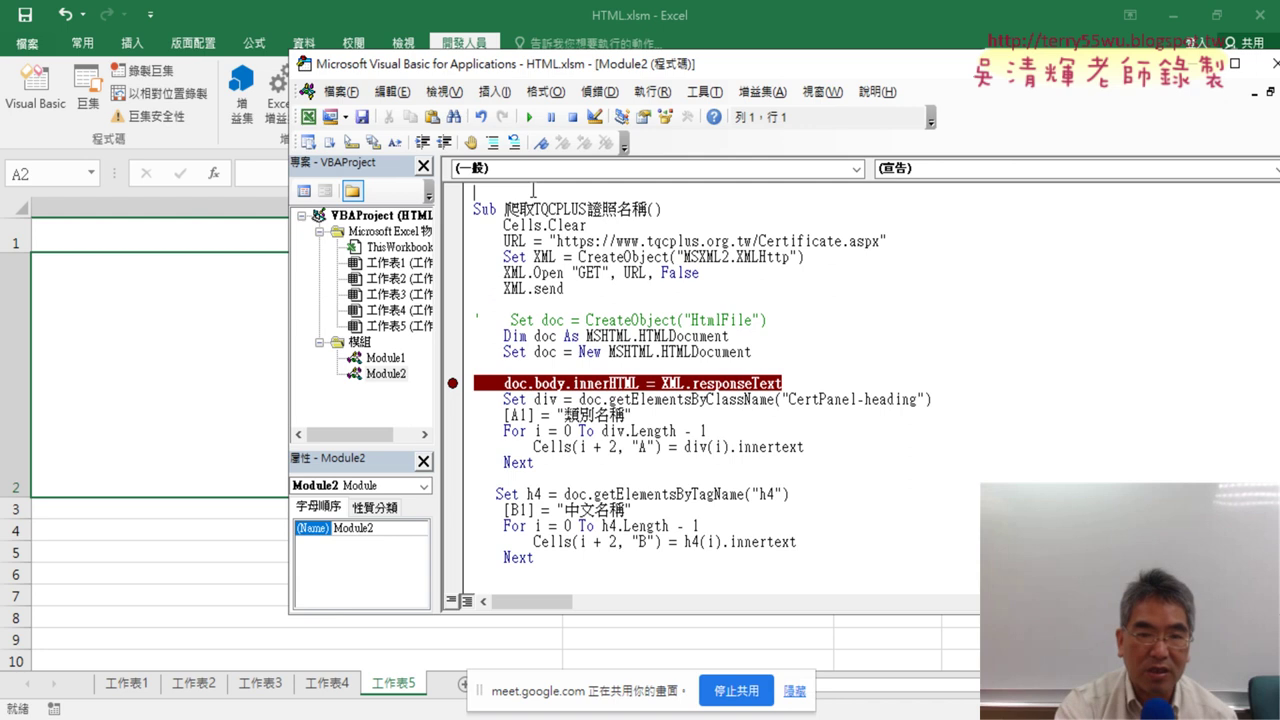
{"action": "key", "text": "ctrl+End"}
{"action": "scroll", "coordinate": [593, 297], "scroll_direction": "up", "scroll_amount": 2}
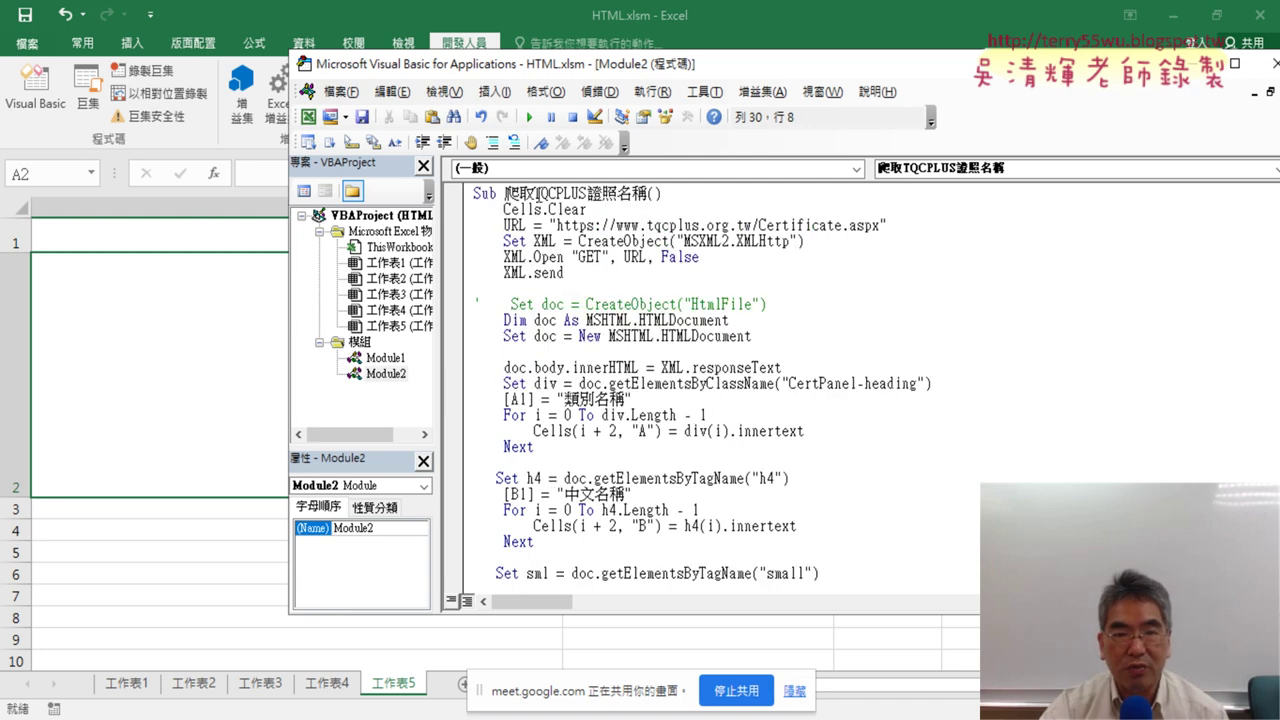
Rename the procedure to 爬取ABOUT and review its Cells.Clear line and page URL.
{"action": "left_click_drag", "start_coordinate": [537, 193], "coordinate": [648, 194]}
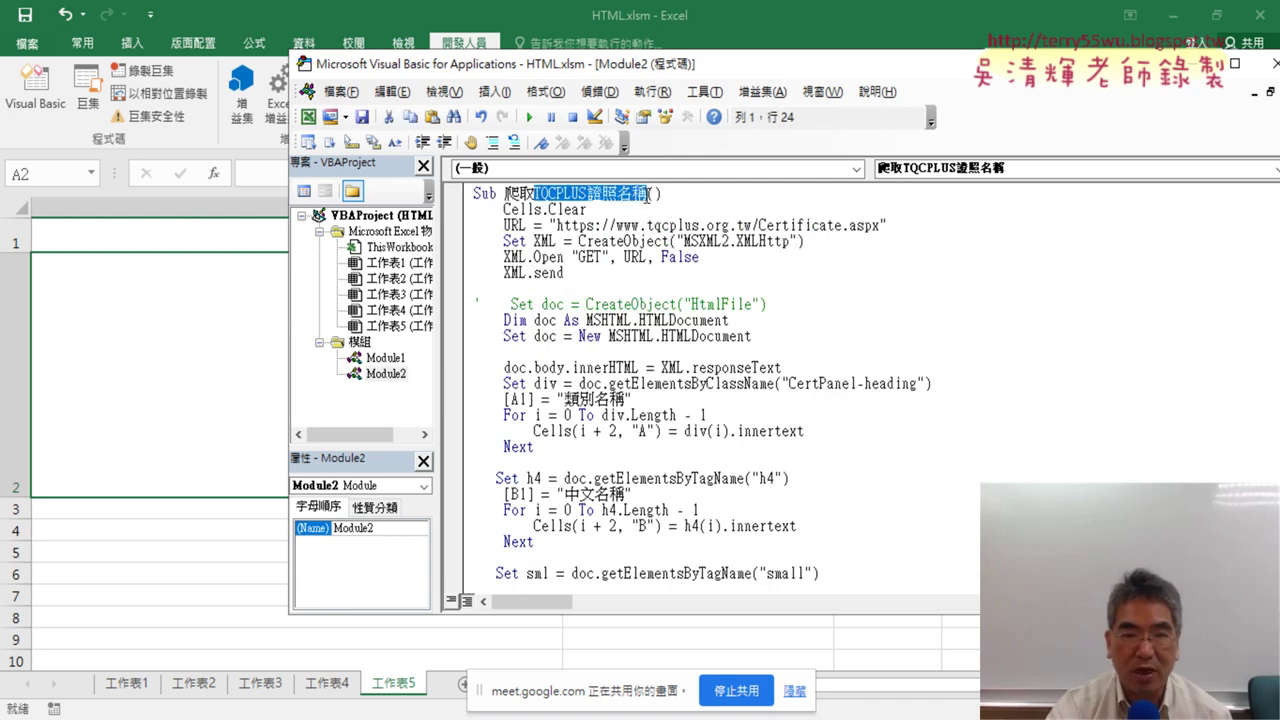
{"action": "key", "text": "Delete"}
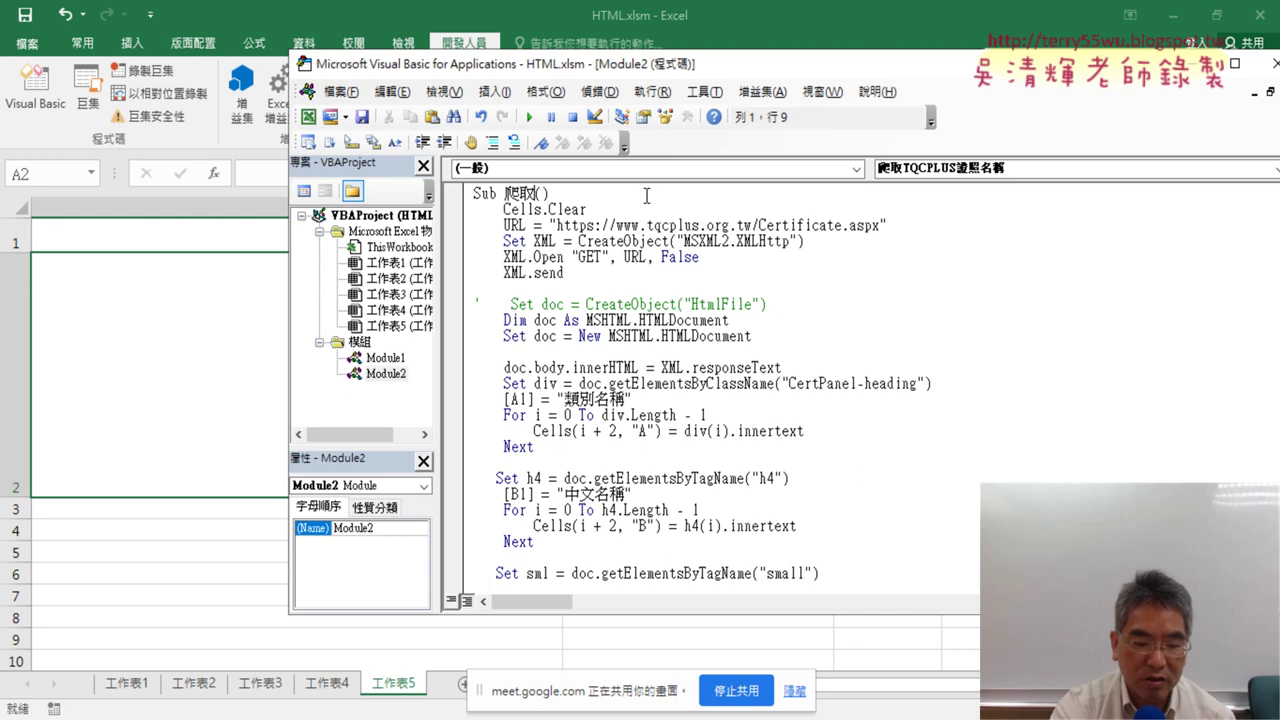
{"action": "type", "text": "AB"}
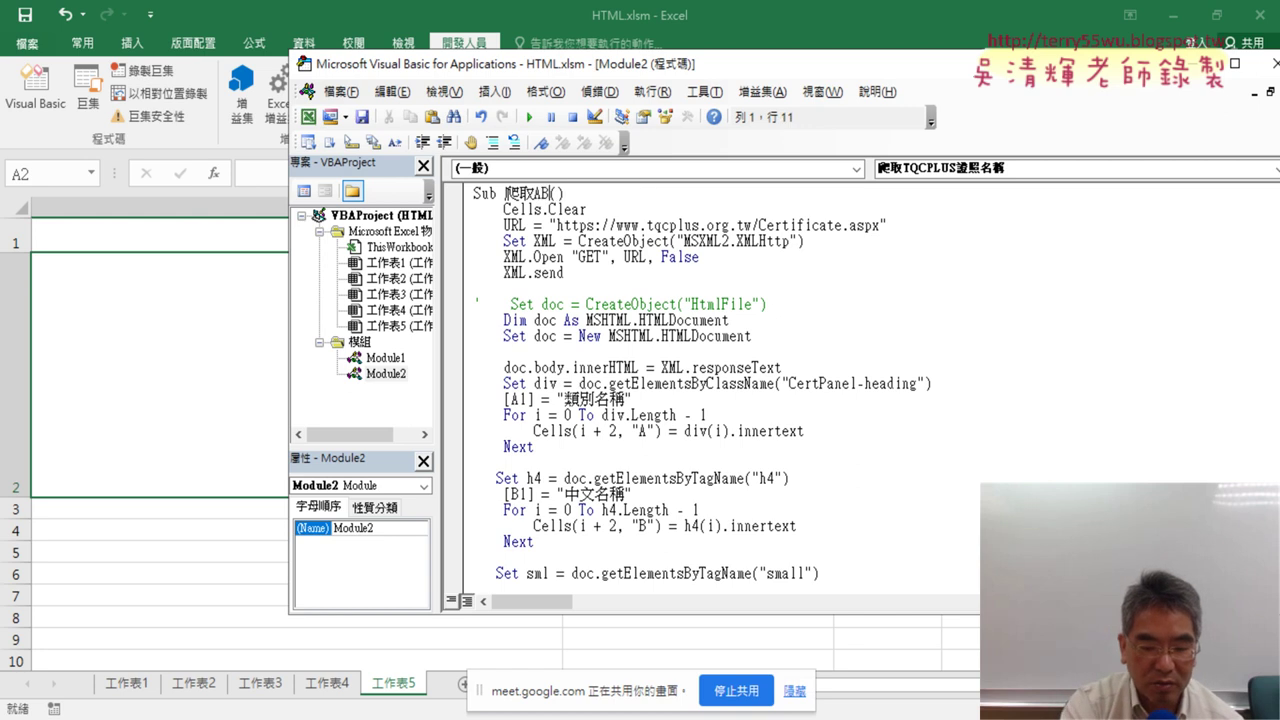
{"action": "type", "text": "OUT"}
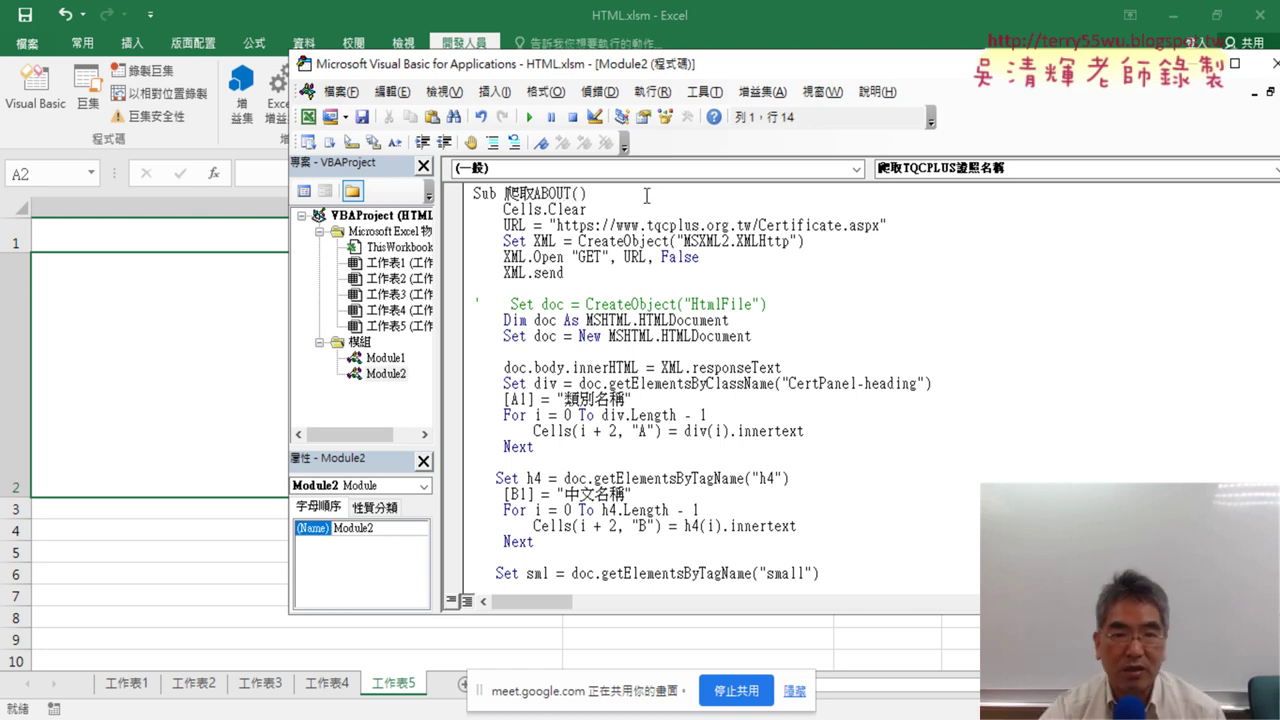
{"action": "left_click", "coordinate": [709, 320]}
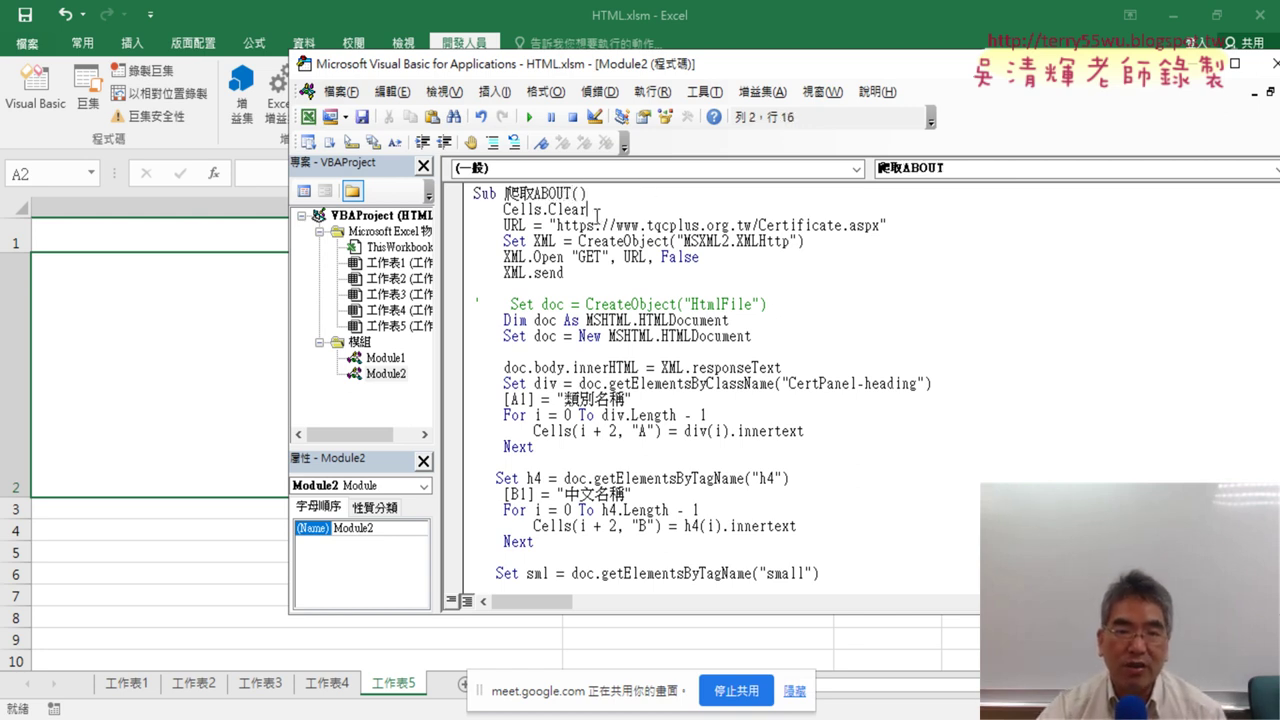
{"action": "left_click_drag", "start_coordinate": [597, 214], "coordinate": [451, 207]}
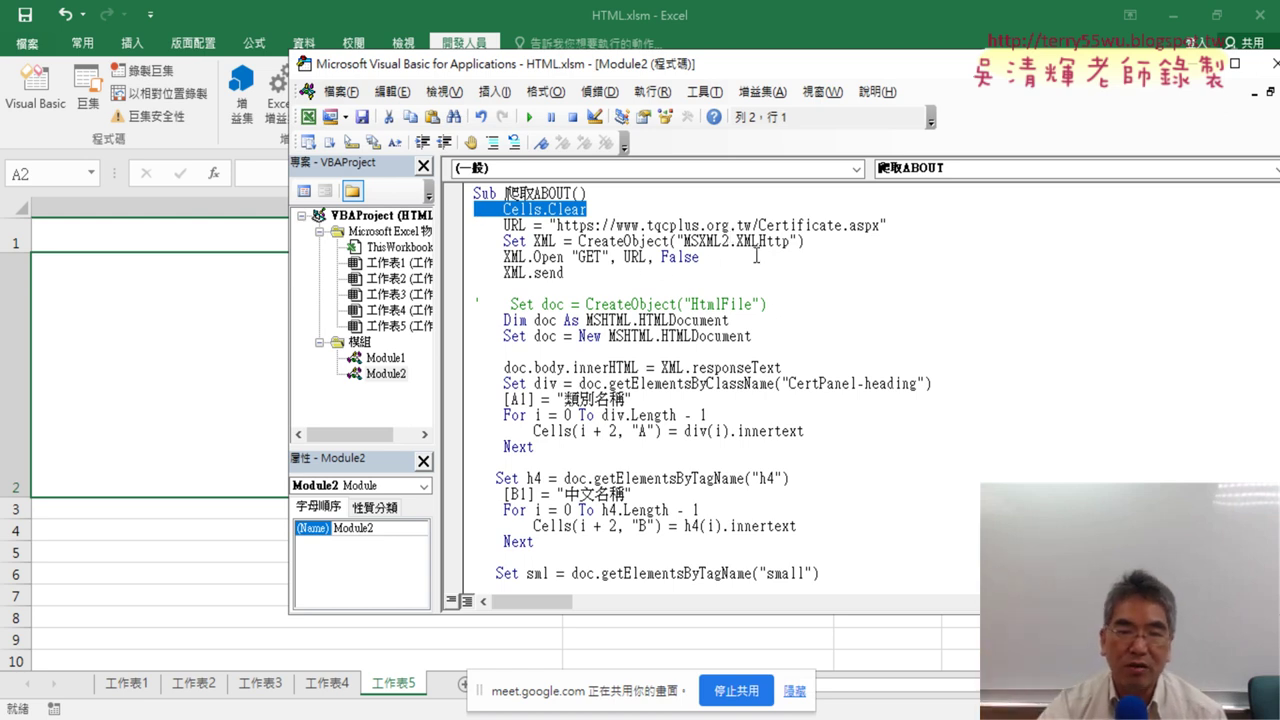
{"action": "left_click_drag", "start_coordinate": [880, 225], "coordinate": [557, 222]}
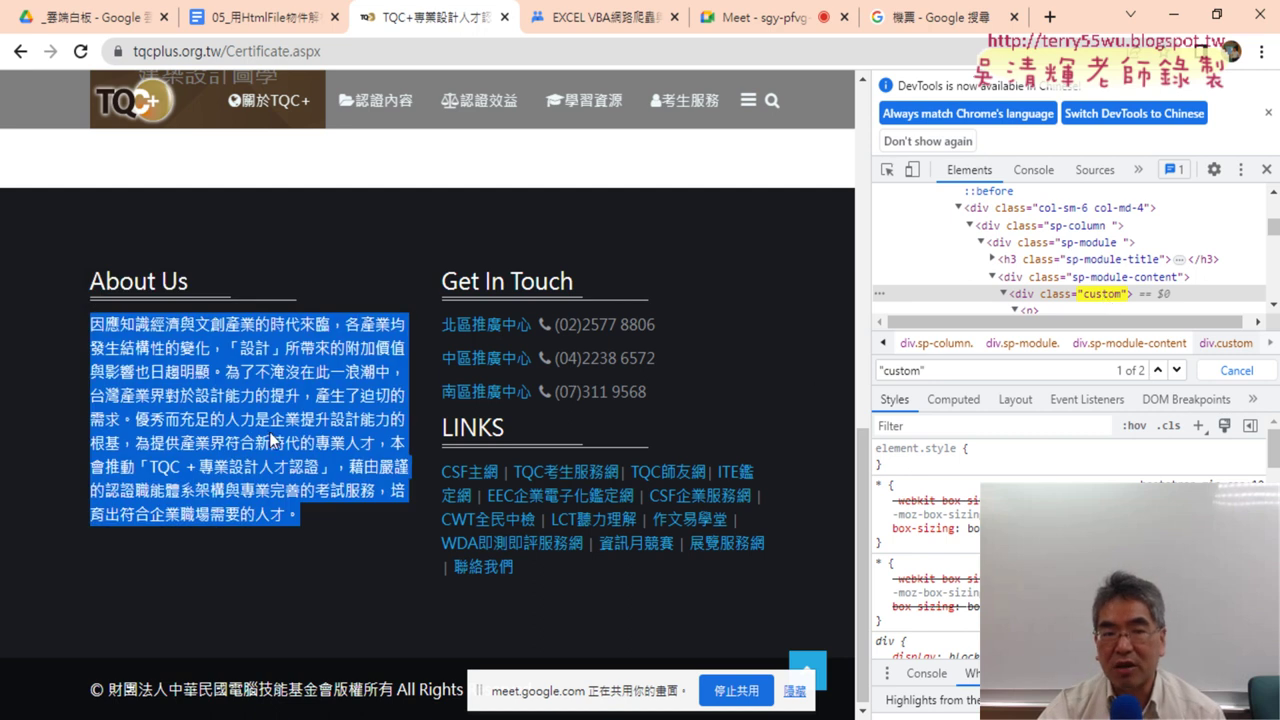
Comment out the h4 and small extraction blocks in 爬取ABOUT, leaving only the div loop active.
{"action": "key", "text": "alt+Tab"}
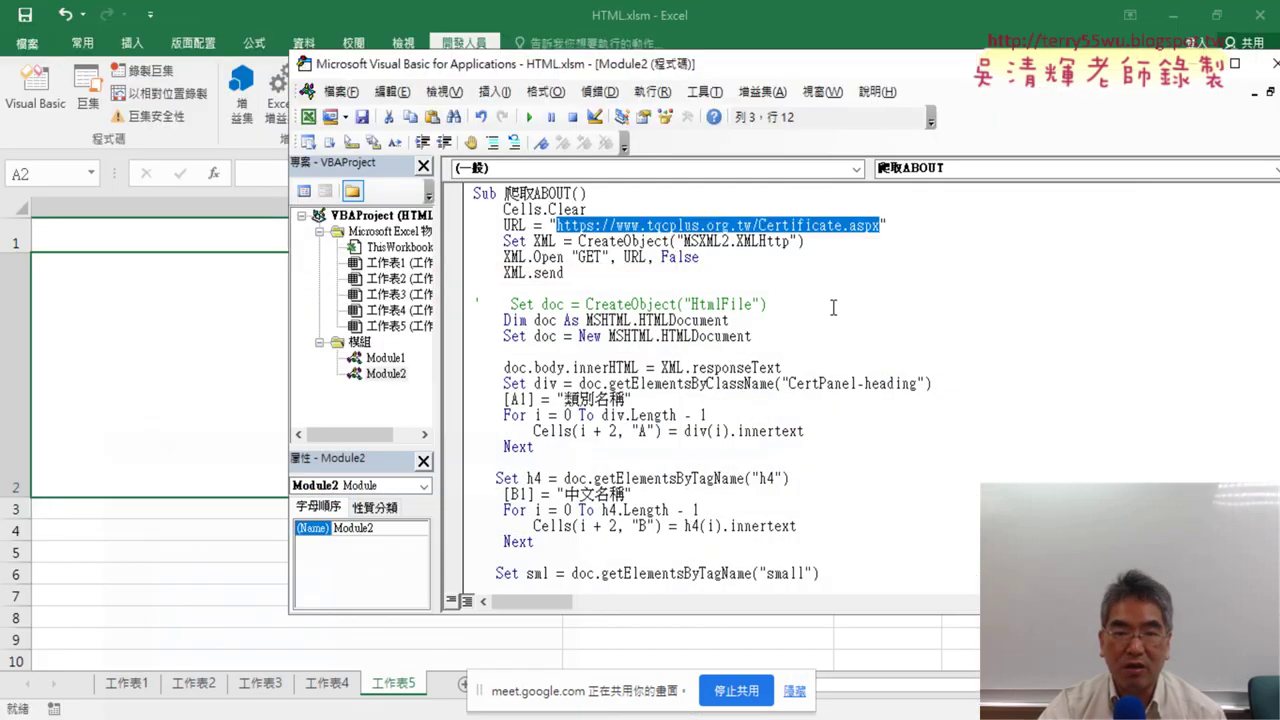
{"action": "scroll", "coordinate": [611, 357], "scroll_direction": "down", "scroll_amount": 2}
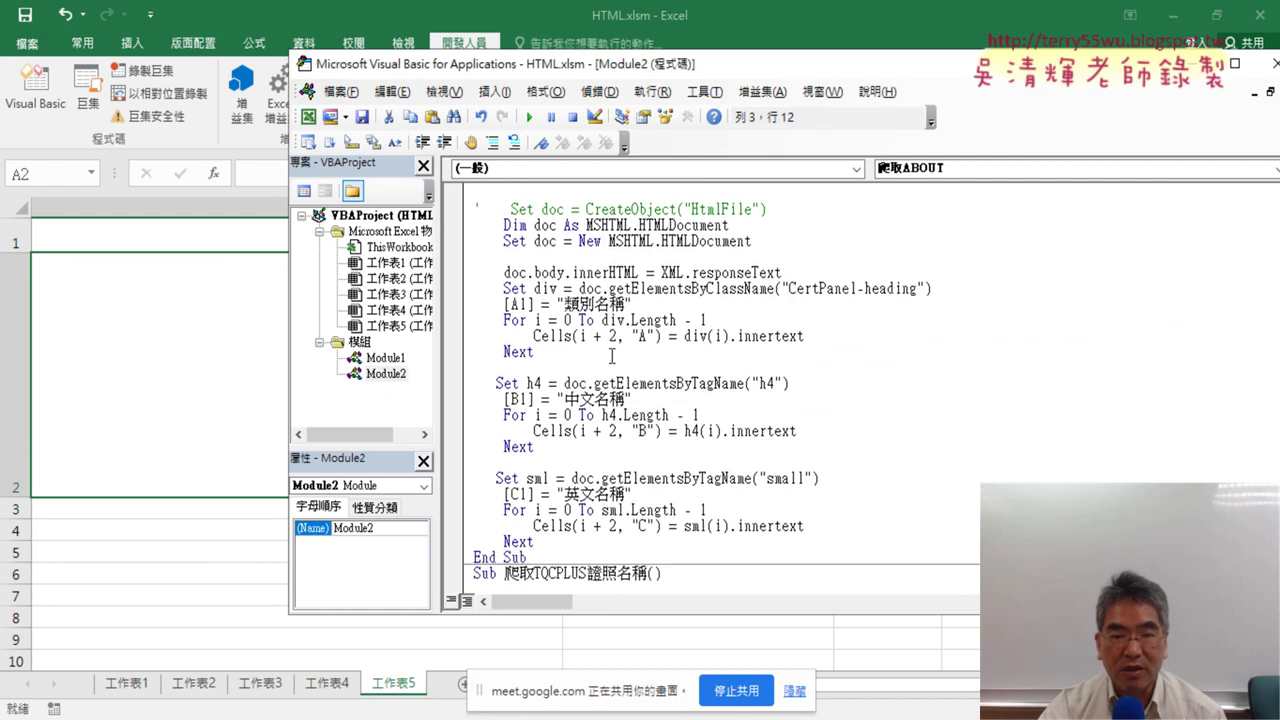
{"action": "scroll", "coordinate": [603, 406], "scroll_direction": "down", "scroll_amount": 1}
{"action": "left_click_drag", "start_coordinate": [572, 492], "coordinate": [471, 335]}
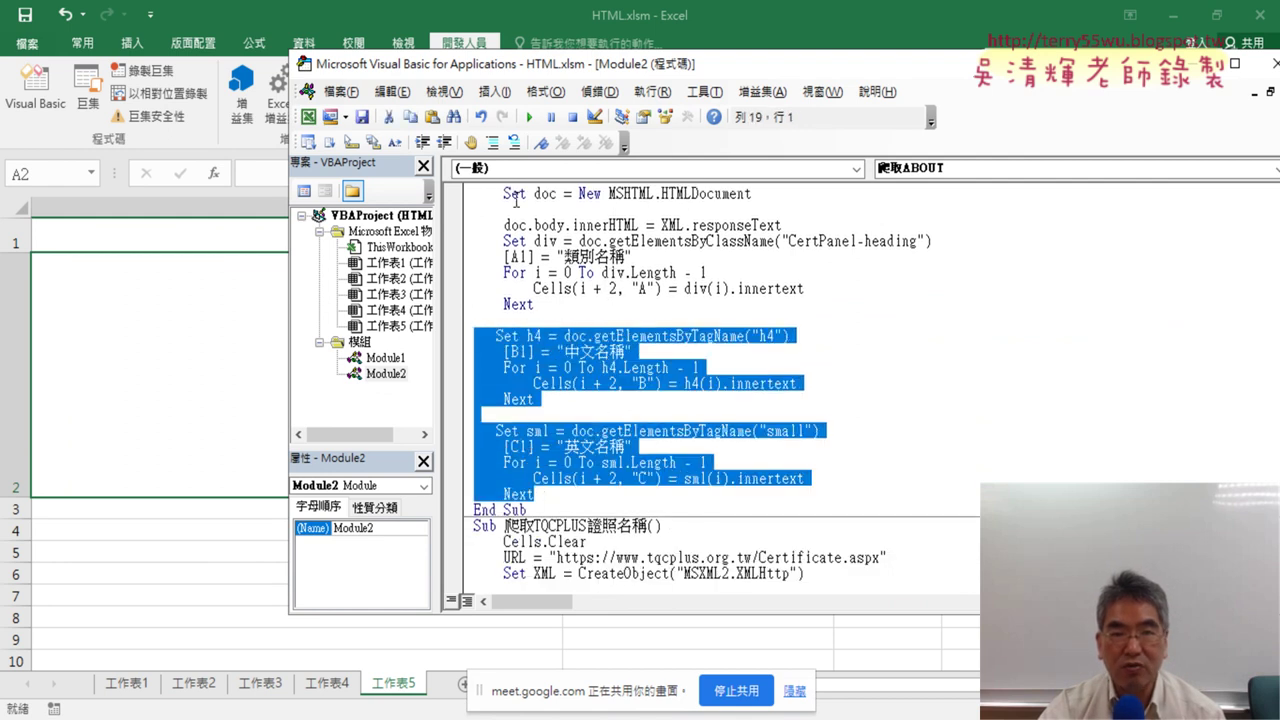
{"action": "left_click", "coordinate": [492, 142]}
Select the CertPanel-heading class name in the getElementsByClassName call.
{"action": "left_click", "coordinate": [534, 336]}
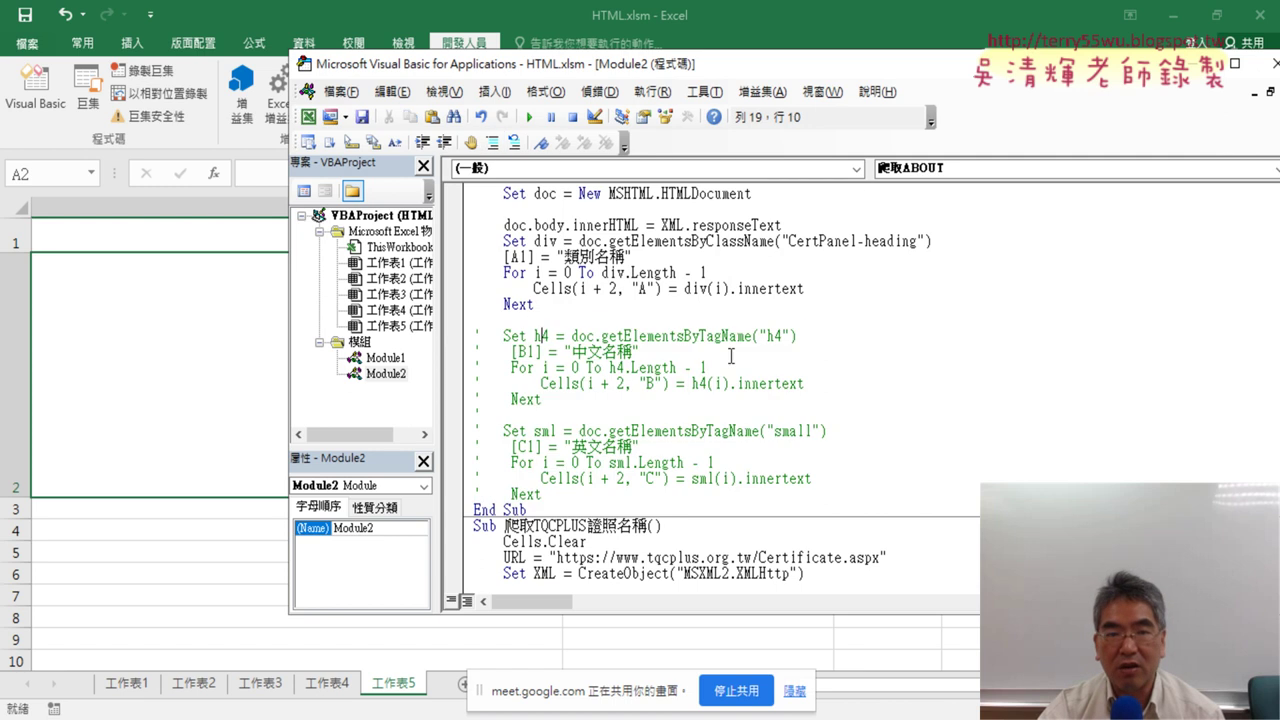
{"action": "scroll", "coordinate": [597, 313], "scroll_direction": "up", "scroll_amount": 1}
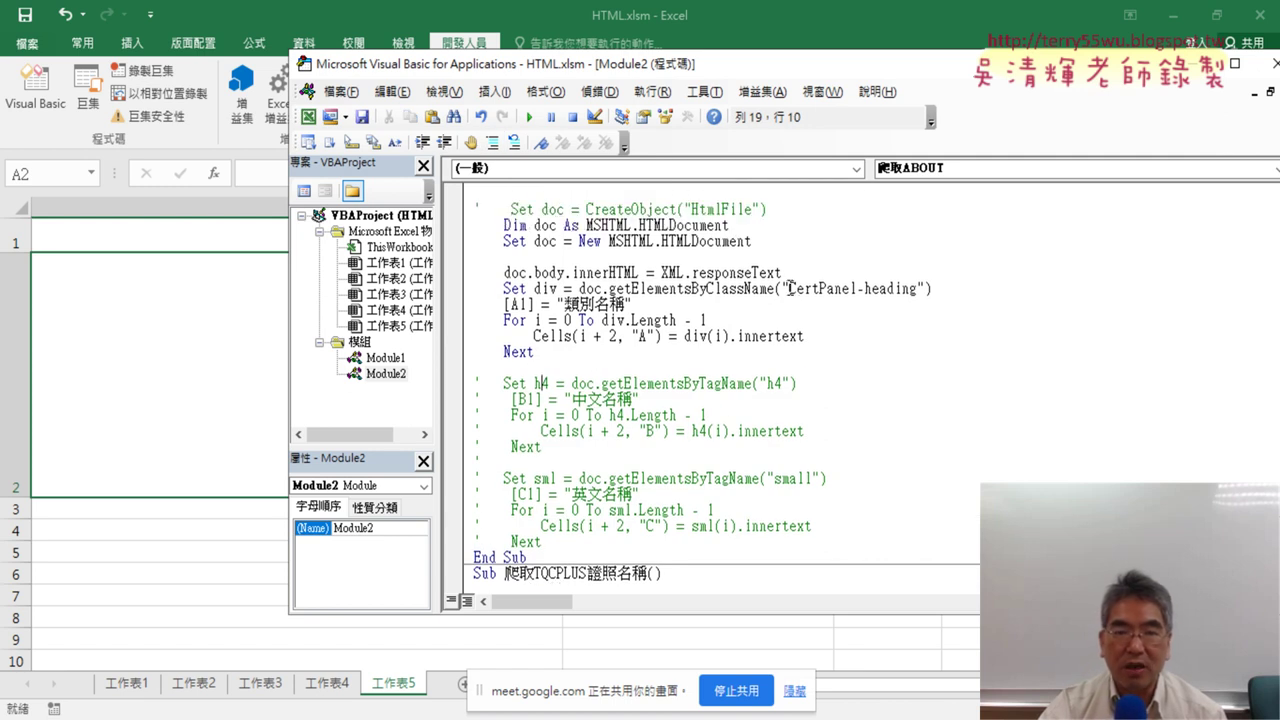
{"action": "left_click_drag", "start_coordinate": [790, 288], "coordinate": [839, 287]}
{"action": "left_click", "coordinate": [716, 288]}
{"action": "left_click_drag", "start_coordinate": [705, 288], "coordinate": [912, 292]}
{"action": "left_click", "coordinate": [813, 289]}
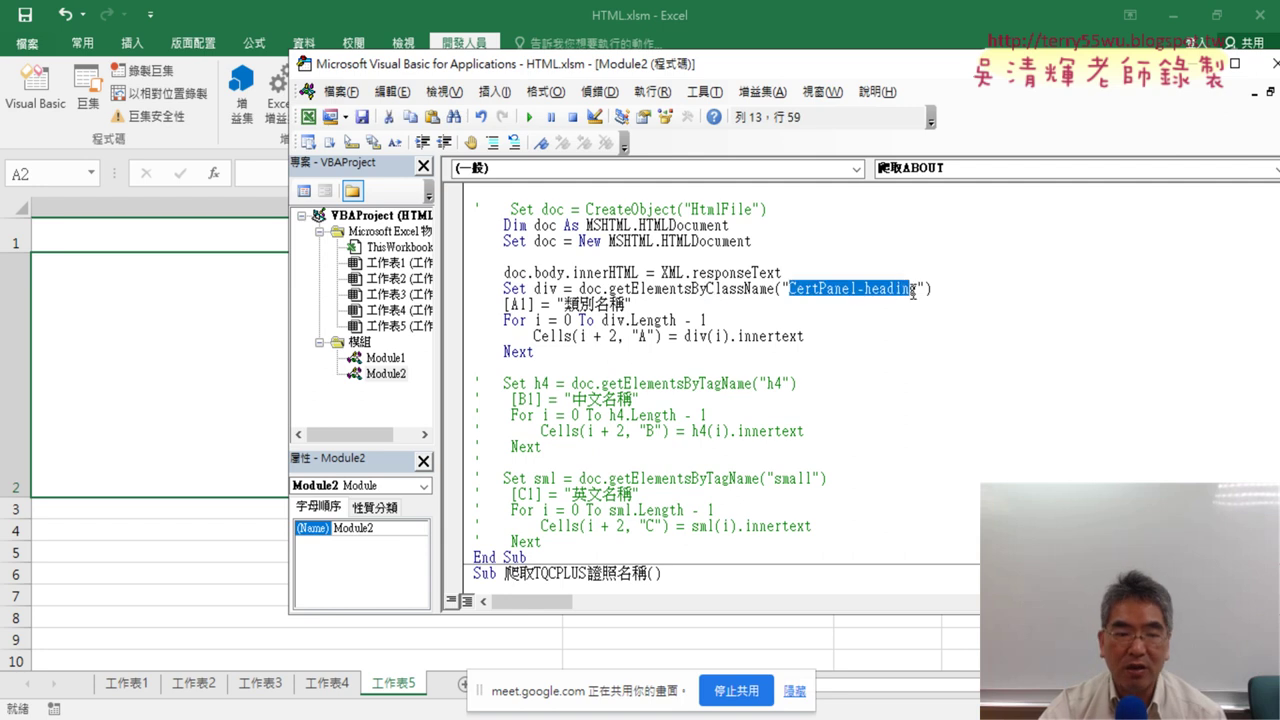
Copy the class name 'custom' from DevTools and paste it over CertPanel-heading, removing the extra quote.
{"action": "key", "text": "alt+Tab"}
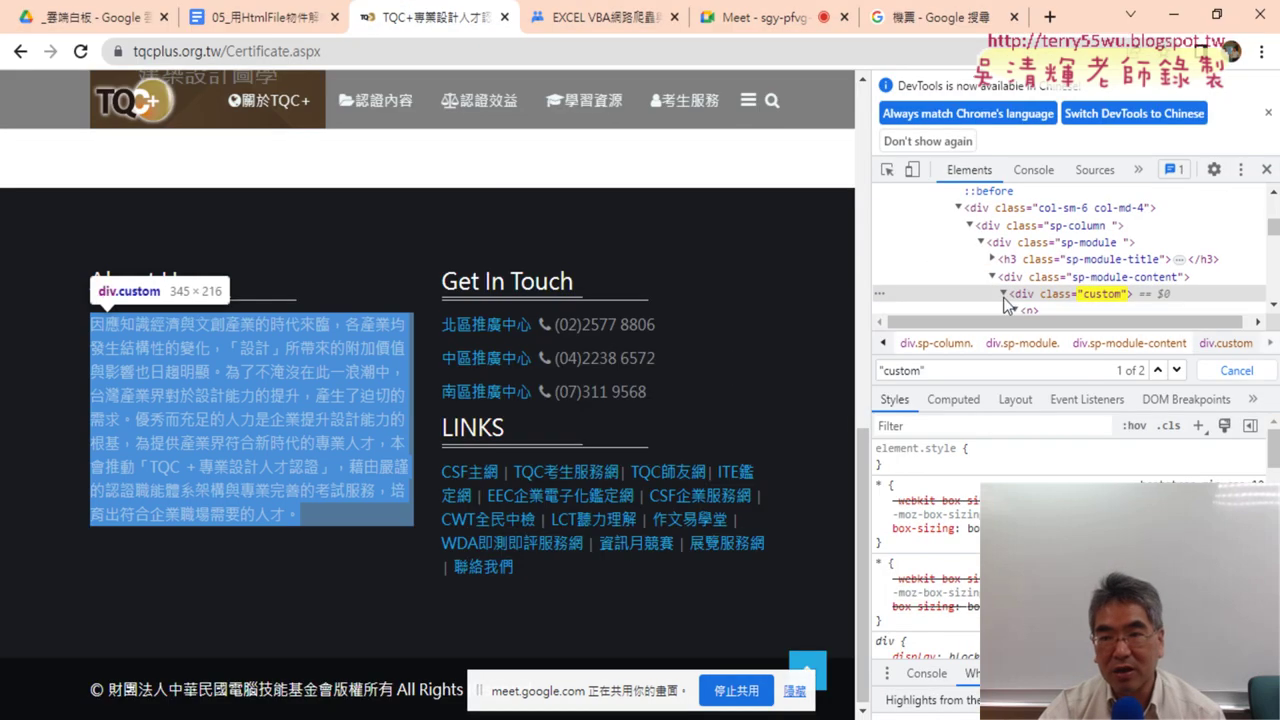
{"action": "double_click", "coordinate": [1102, 296]}
{"action": "right_click", "coordinate": [1102, 296]}
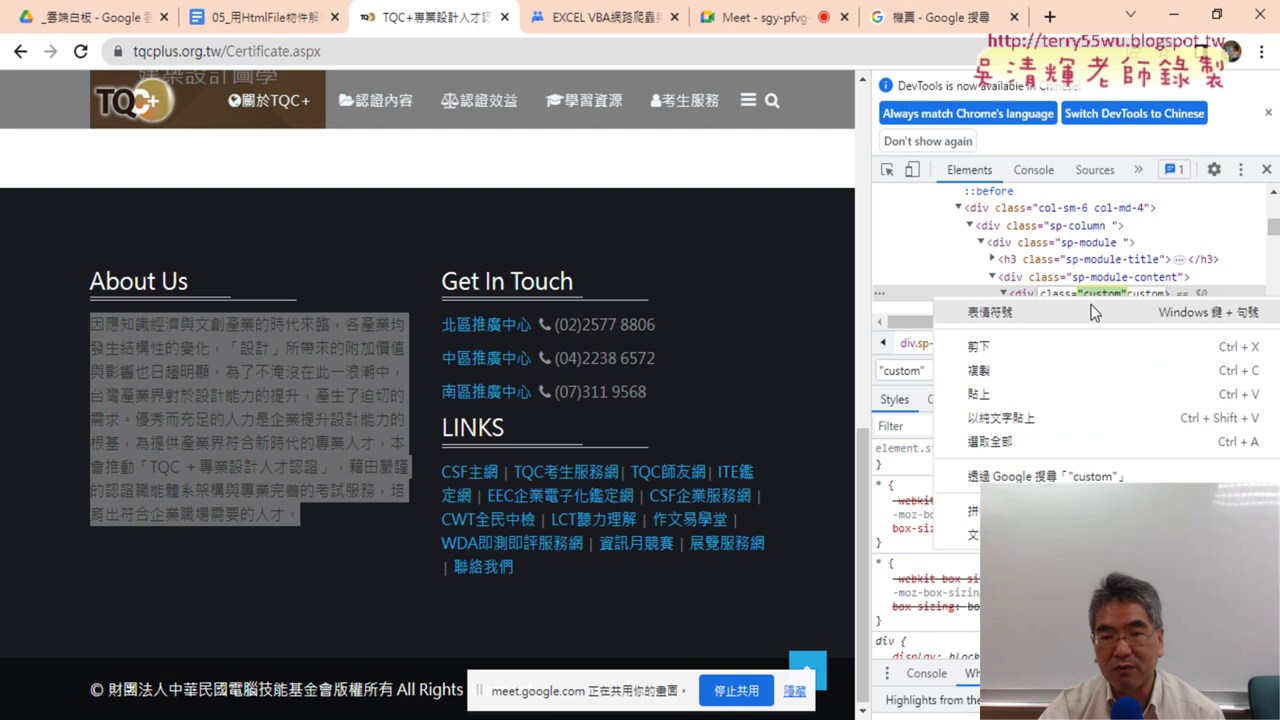
{"action": "left_click", "coordinate": [1058, 378]}
{"action": "key", "text": "alt+Tab"}
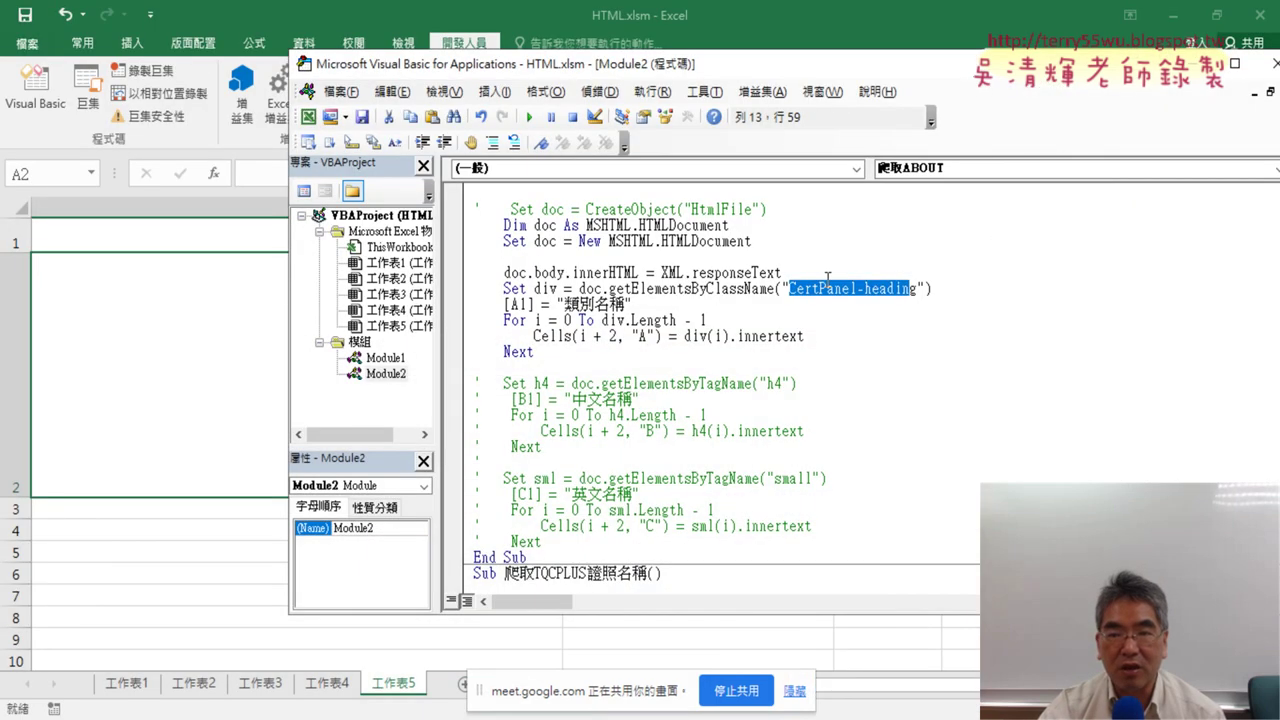
{"action": "left_click_drag", "start_coordinate": [916, 288], "coordinate": [790, 288]}
{"action": "key", "text": "ctrl+v"}
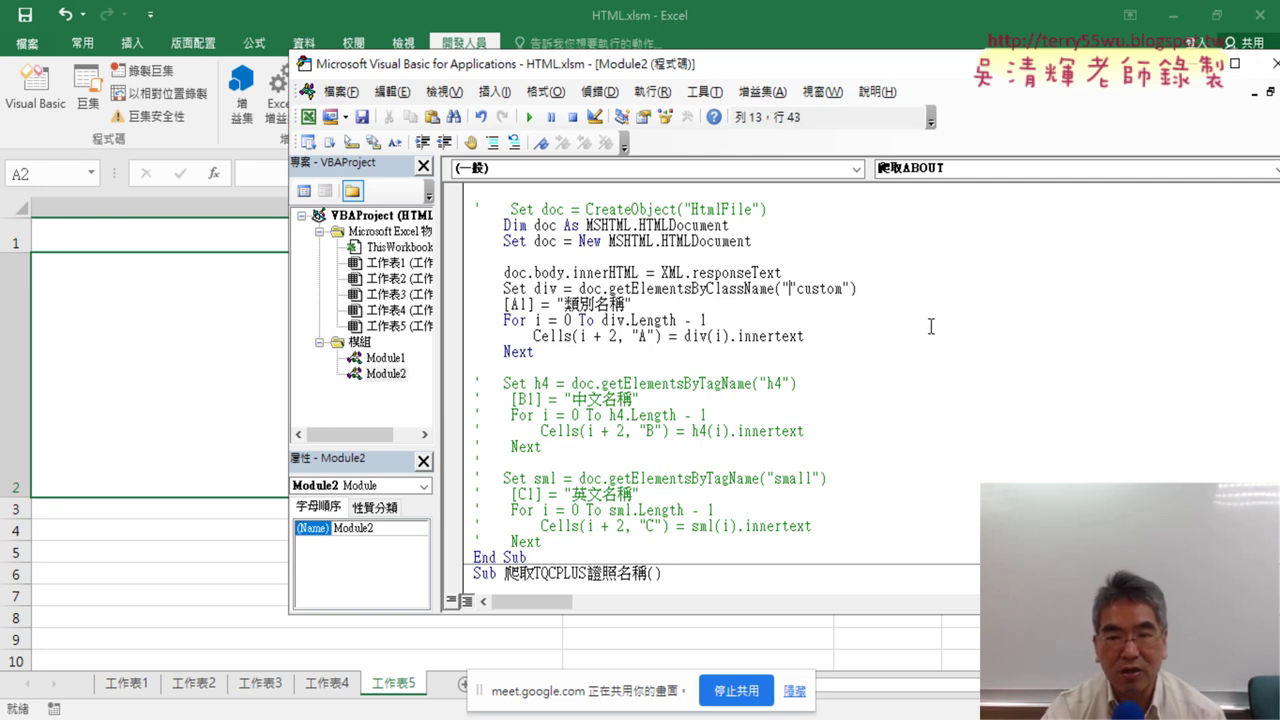
{"action": "key", "text": "Delete"}
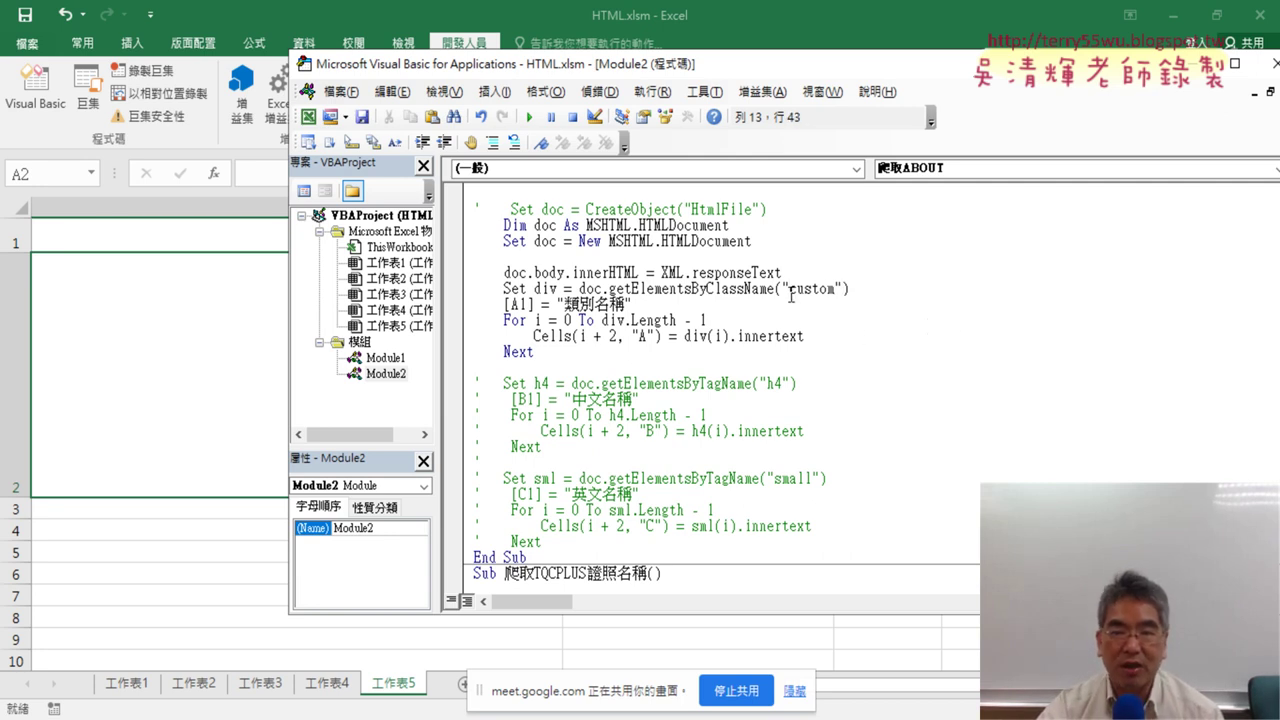
{"action": "left_click_drag", "start_coordinate": [784, 288], "coordinate": [843, 289]}
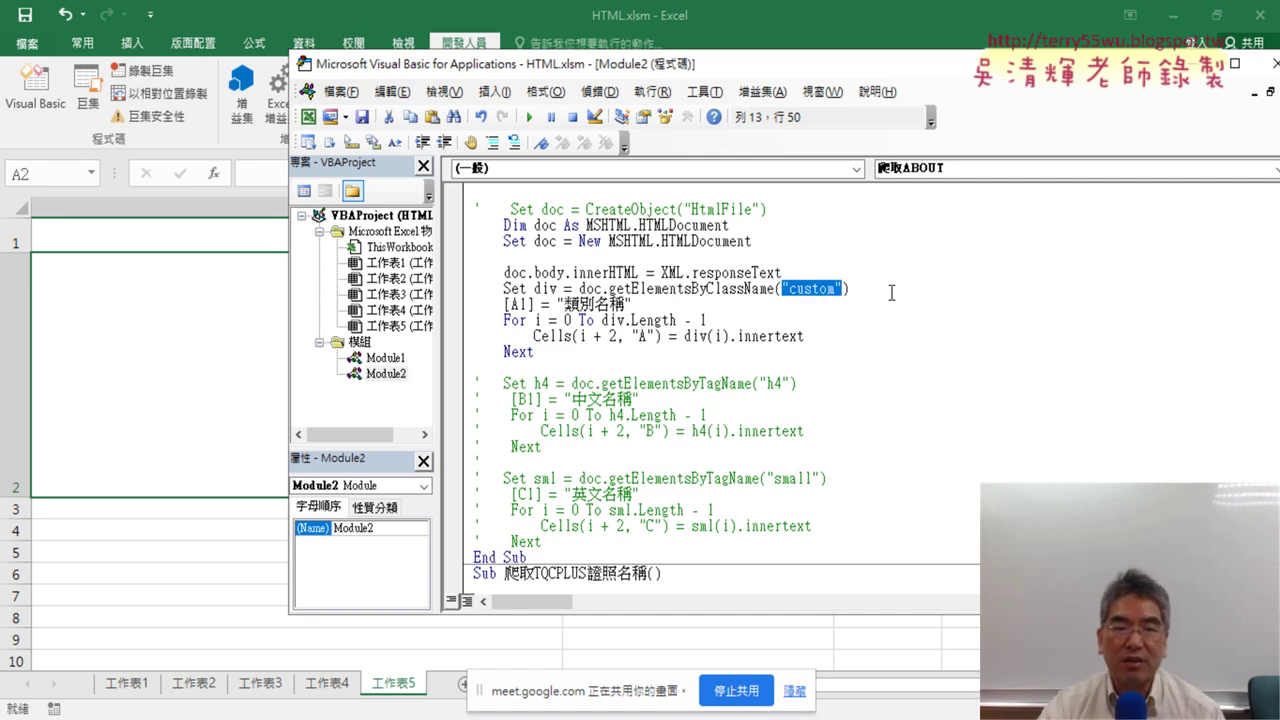
{"action": "left_click_drag", "start_coordinate": [558, 289], "coordinate": [534, 289]}
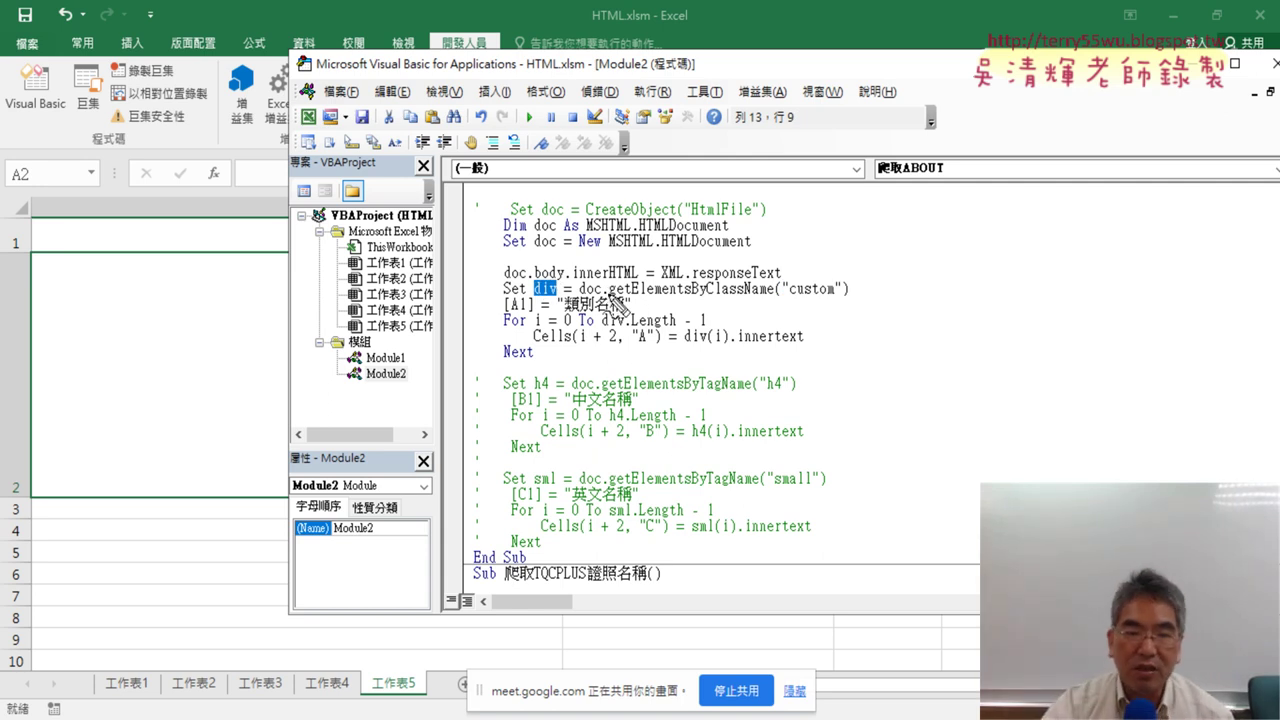
{"action": "mouse_move", "coordinate": [585, 285]}
{"action": "left_mouse_down"}
{"action": "mouse_move", "coordinate": [606, 272]}
{"action": "mouse_move", "coordinate": [604, 302]}
{"action": "left_mouse_up"}
{"action": "left_click_drag", "start_coordinate": [526, 309], "coordinate": [614, 309]}
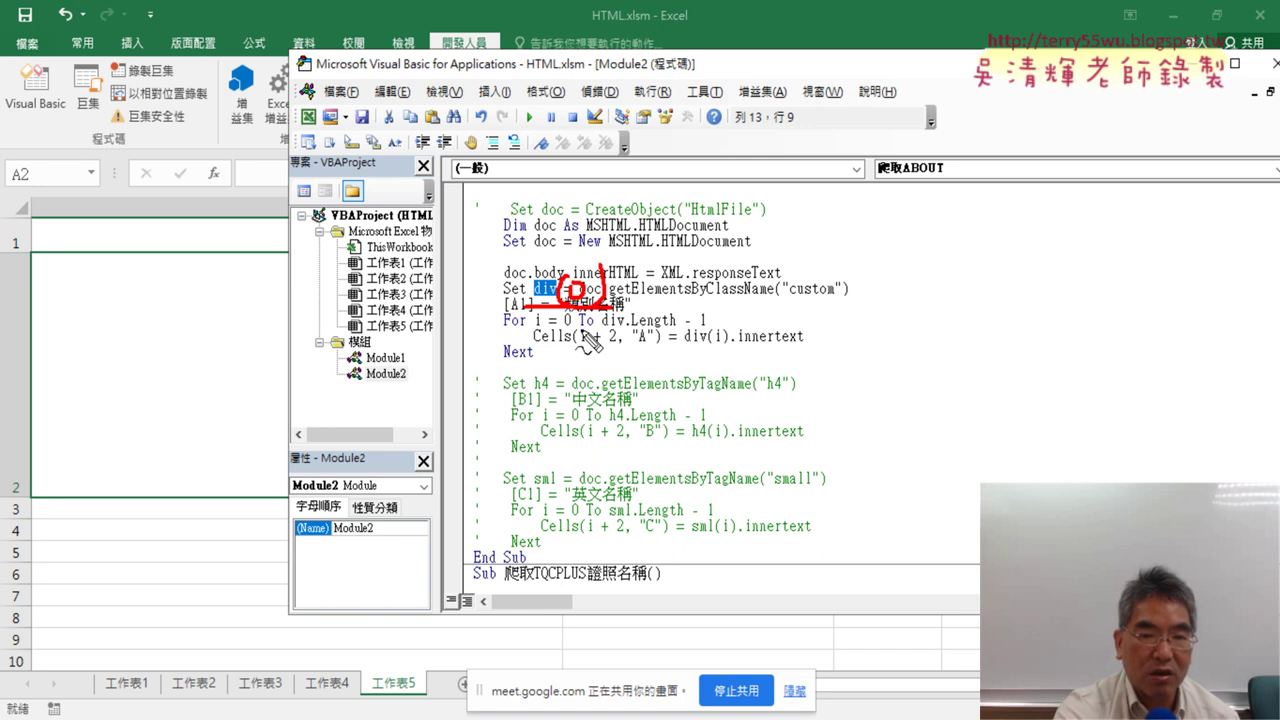
{"action": "key", "text": "Escape"}
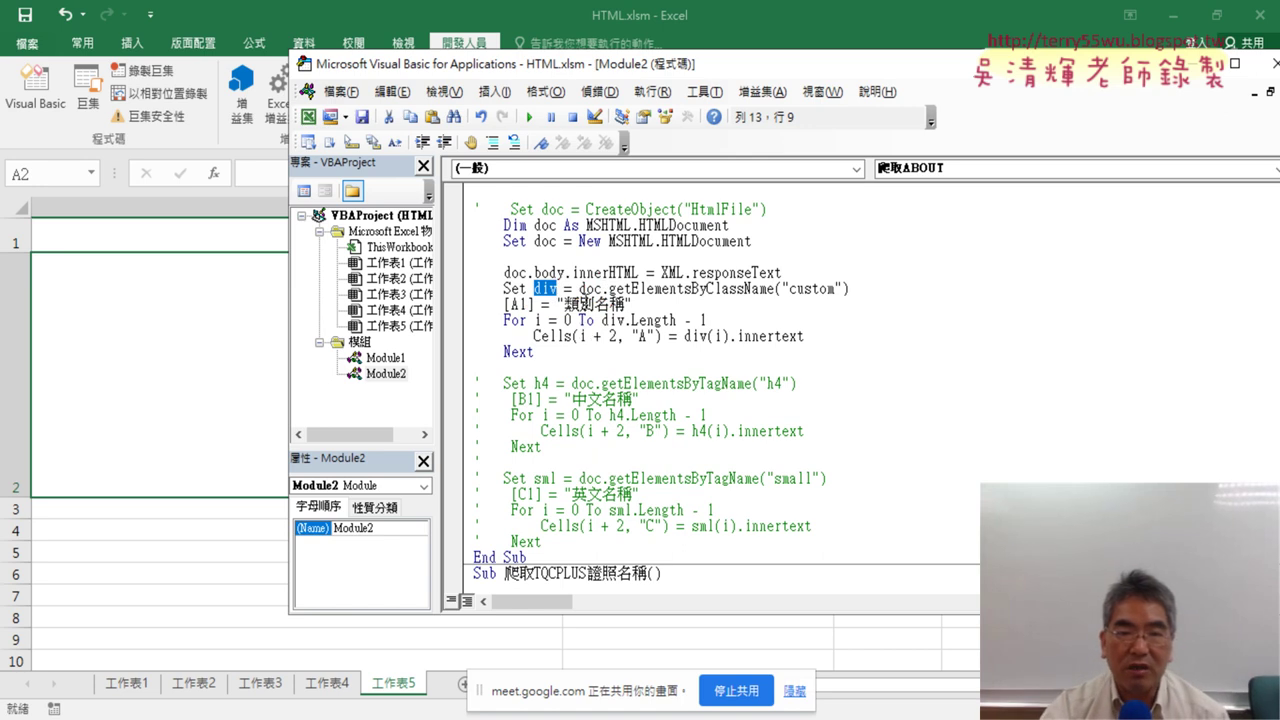
{"action": "left_click_drag", "start_coordinate": [861, 294], "coordinate": [585, 288]}
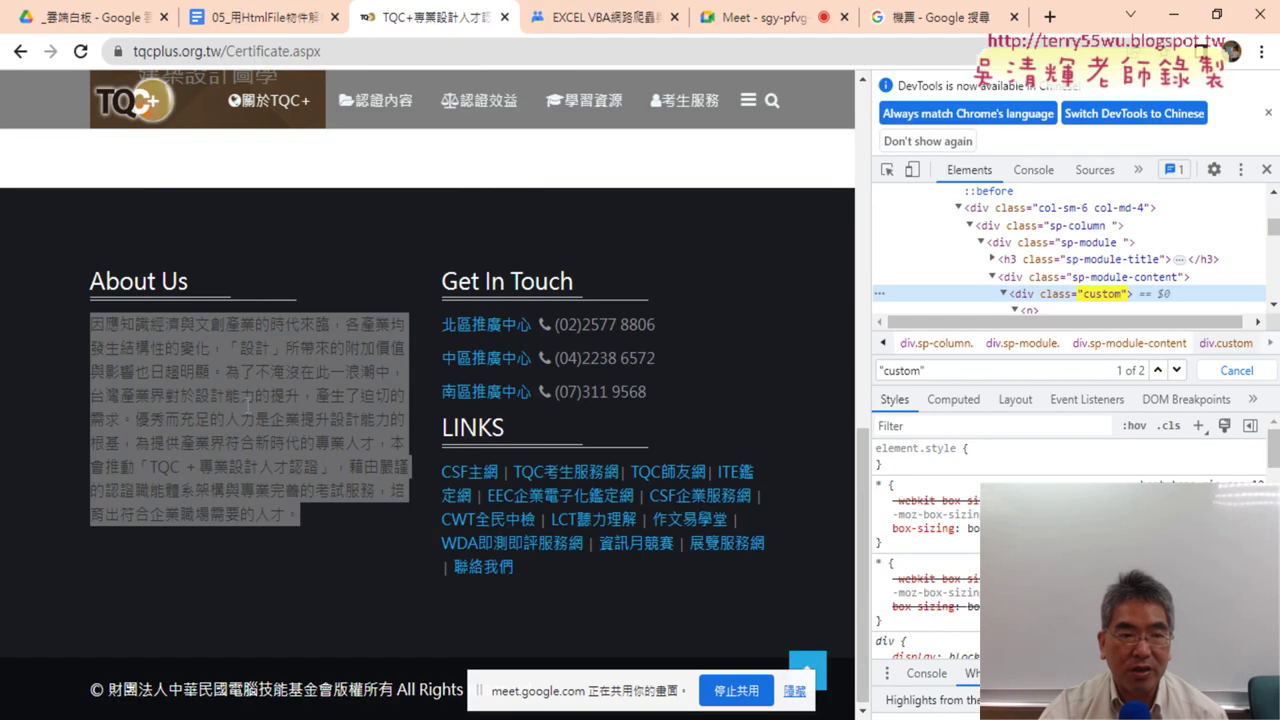
Copy 'About Us' from the web page and paste it over 類別名稱 in the [A1] line.
{"action": "left_click_drag", "start_coordinate": [196, 286], "coordinate": [90, 282]}
{"action": "right_click", "coordinate": [100, 282]}
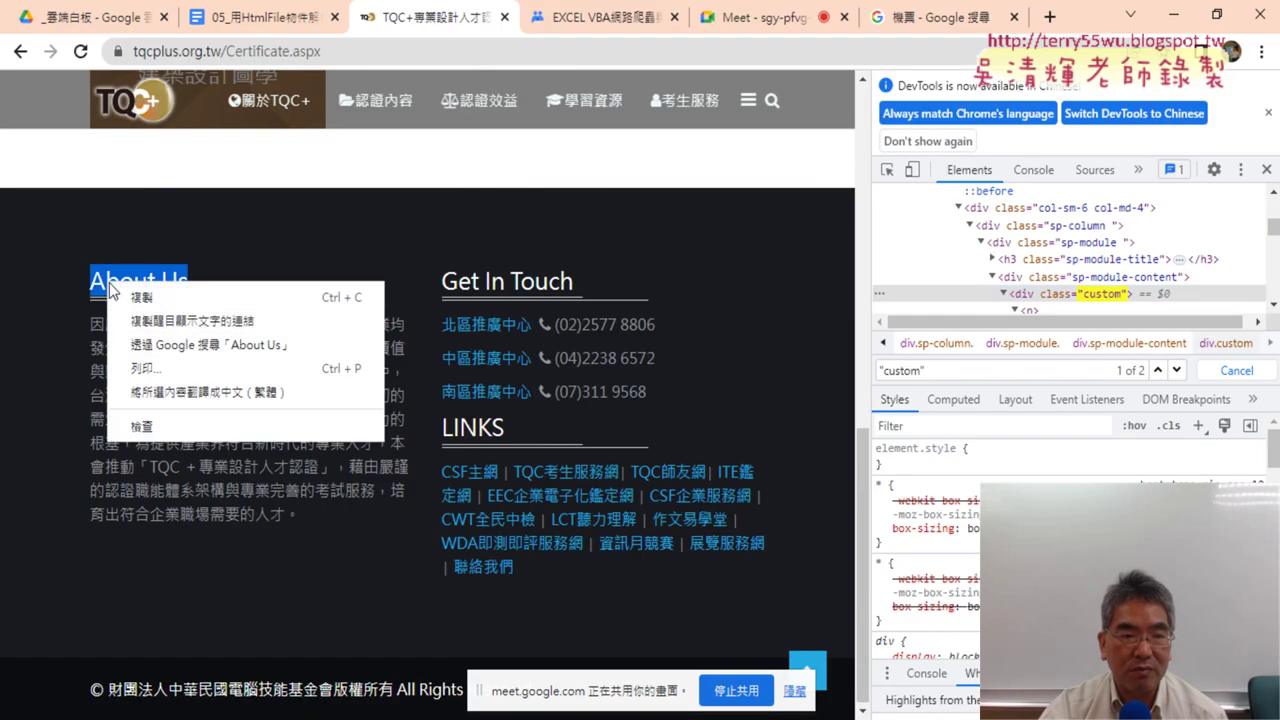
{"action": "left_click", "coordinate": [130, 294]}
{"action": "left_click", "coordinate": [1176, 18]}
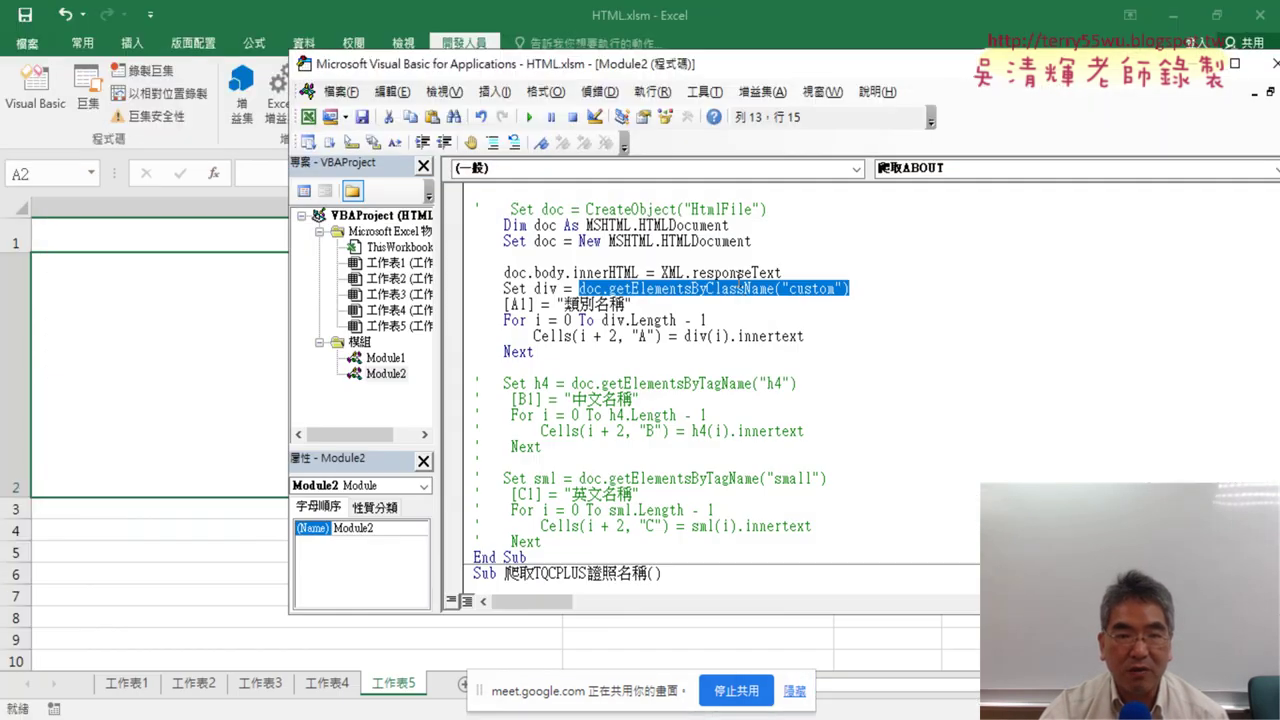
{"action": "left_click_drag", "start_coordinate": [628, 304], "coordinate": [566, 304]}
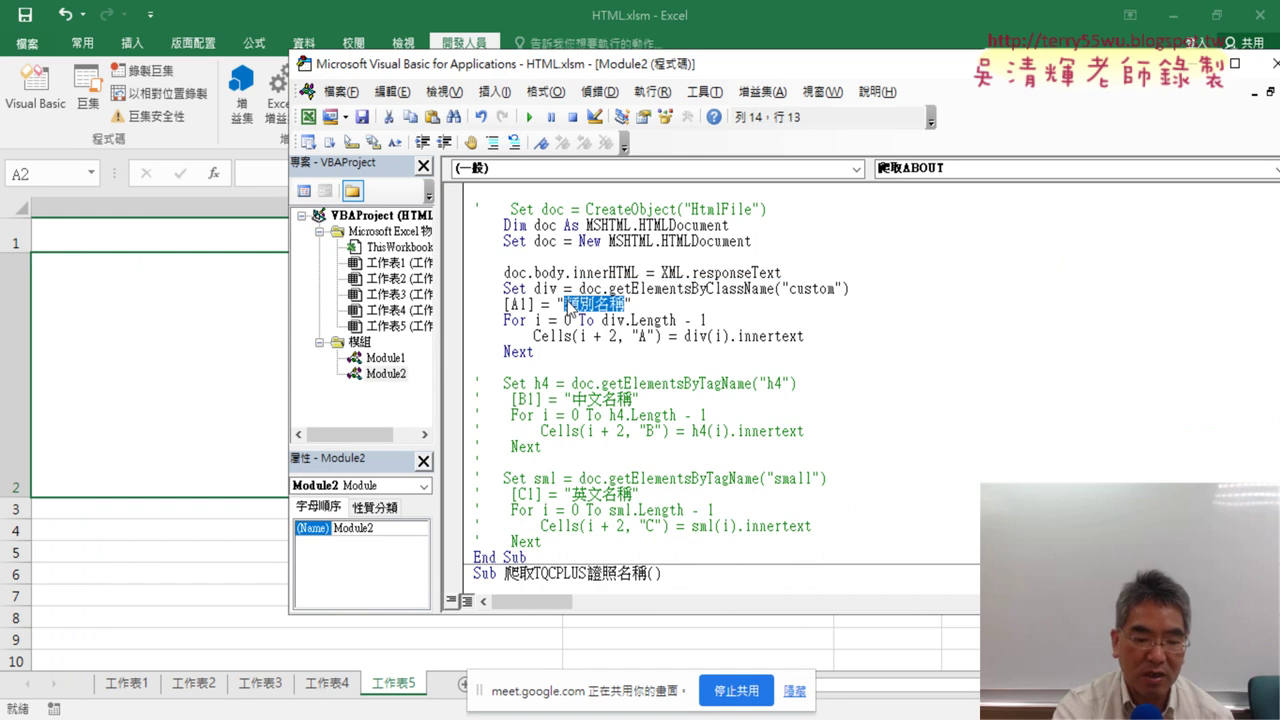
{"action": "key", "text": "ctrl+v"}
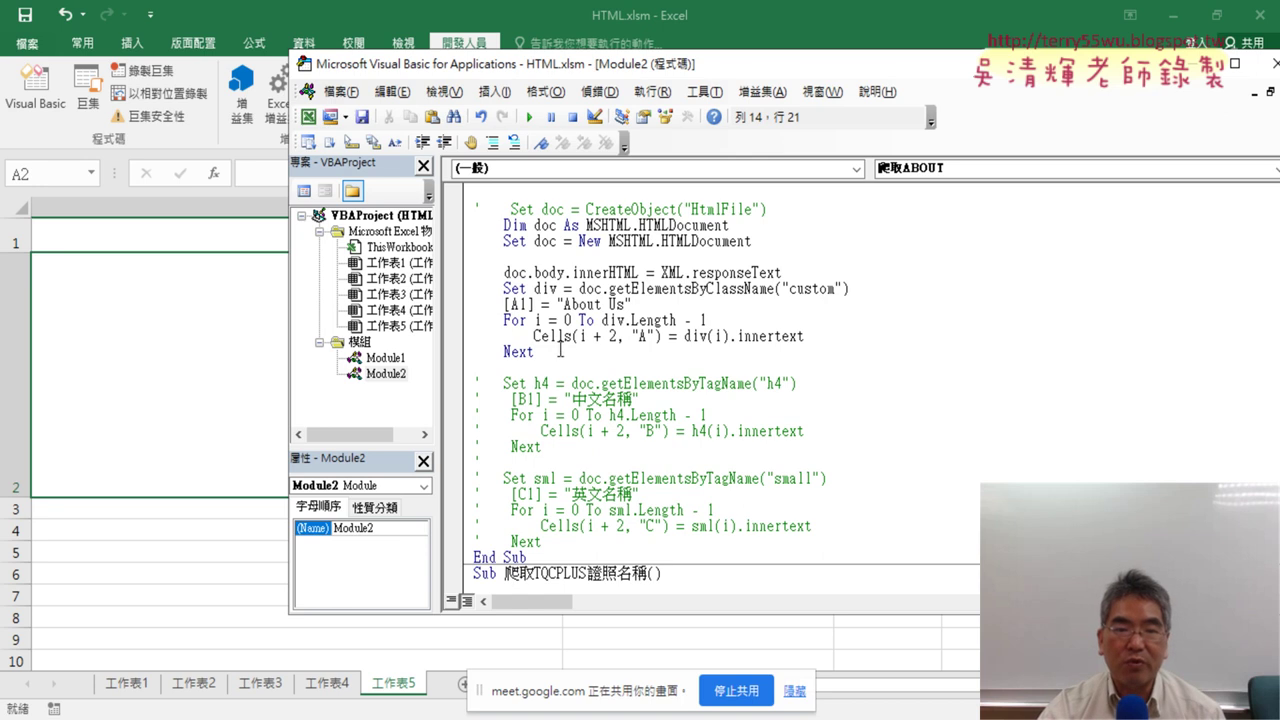
{"action": "left_click_drag", "start_coordinate": [727, 325], "coordinate": [474, 321]}
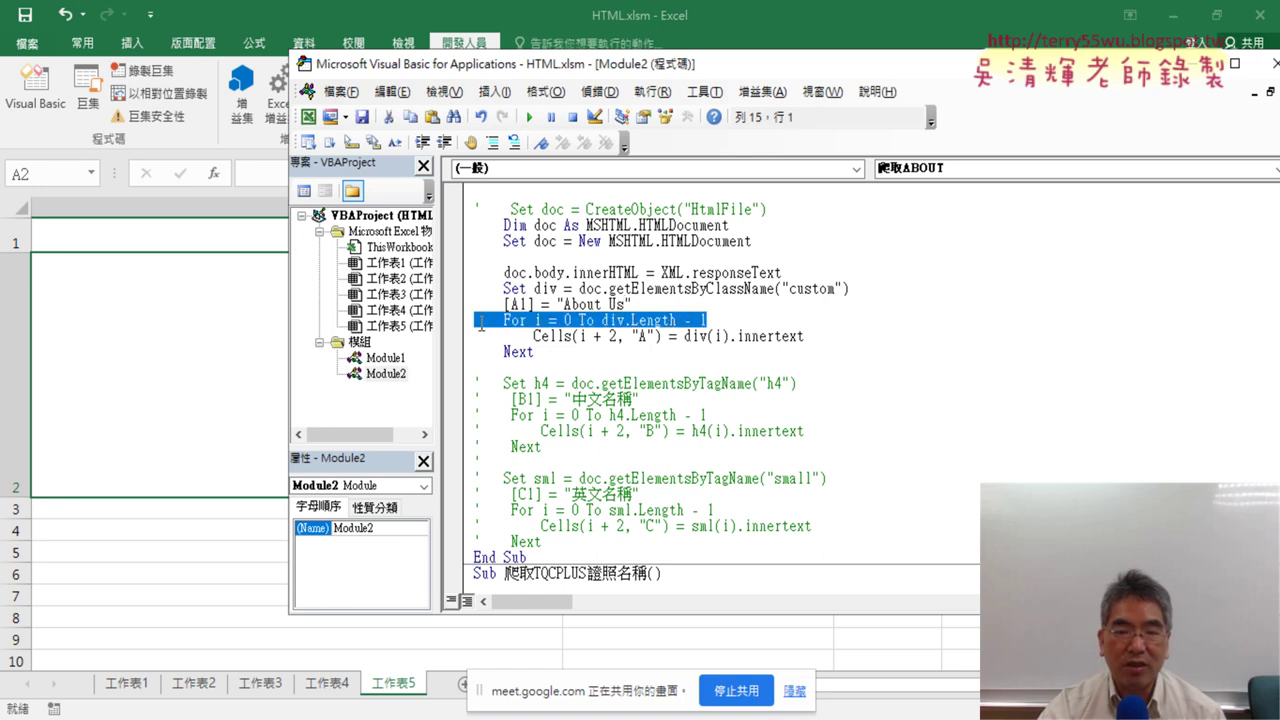
{"action": "key", "text": "Delete"}
{"action": "key", "text": "Delete"}
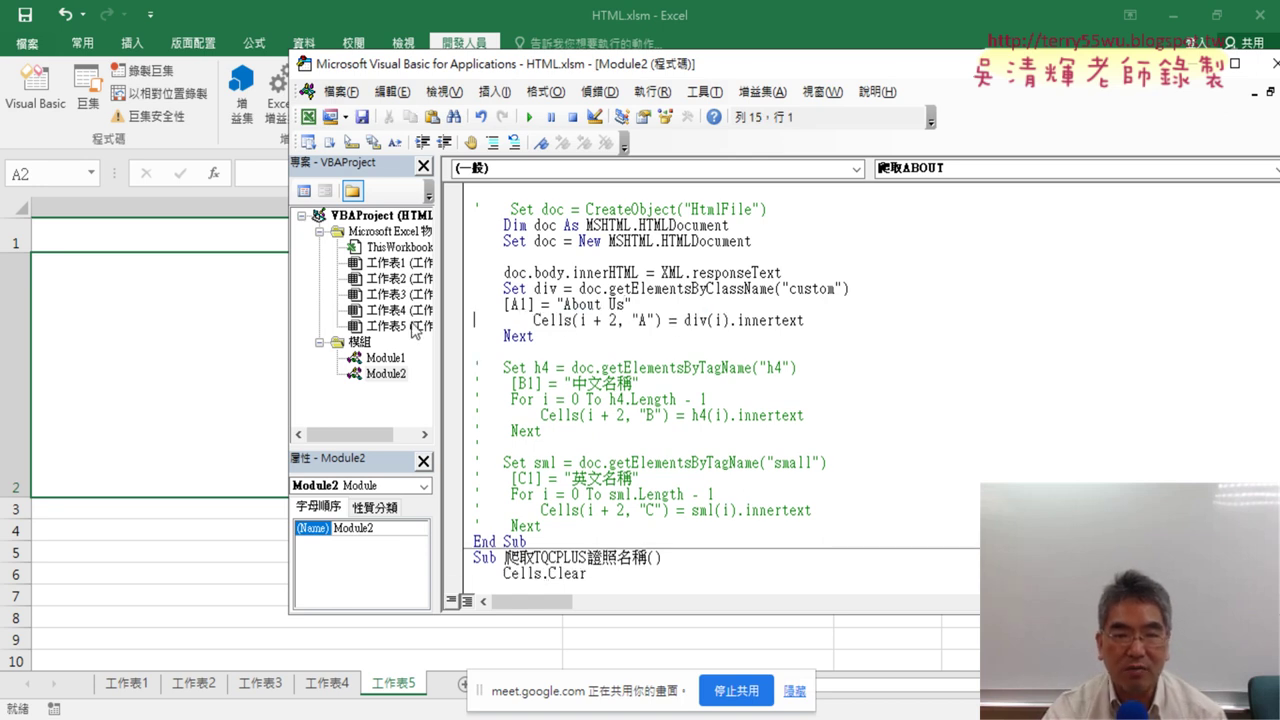
{"action": "key", "text": "Delete"}
{"action": "key", "text": "Delete"}
{"action": "key", "text": "Delete"}
{"action": "key", "text": "Delete"}
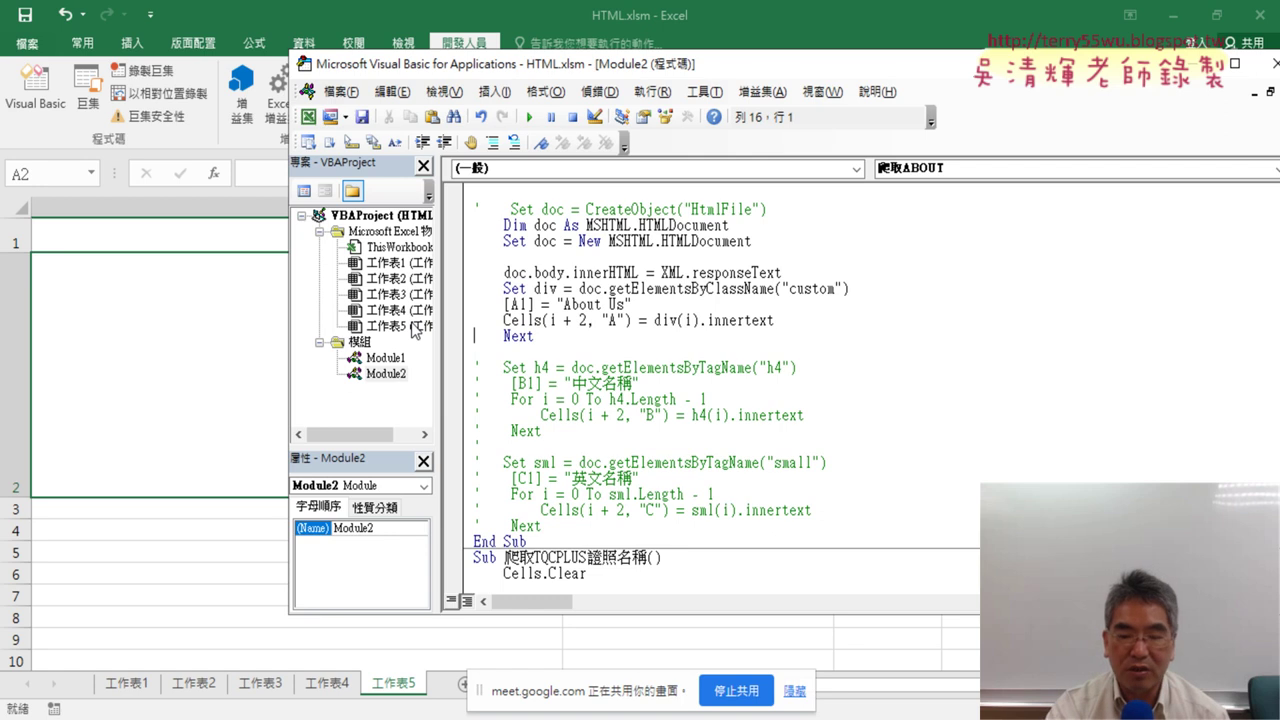
{"action": "key", "text": "shift+Down"}
{"action": "key", "text": "Delete"}
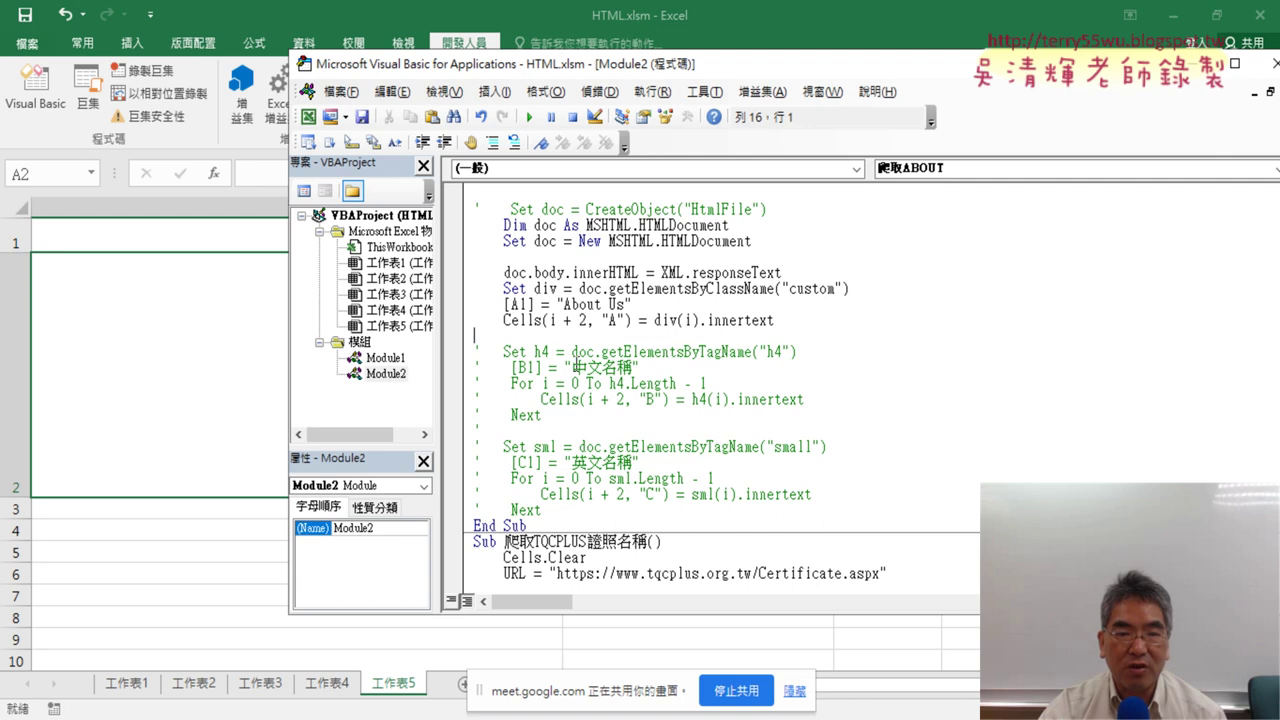
{"action": "left_click_drag", "start_coordinate": [582, 320], "coordinate": [557, 320]}
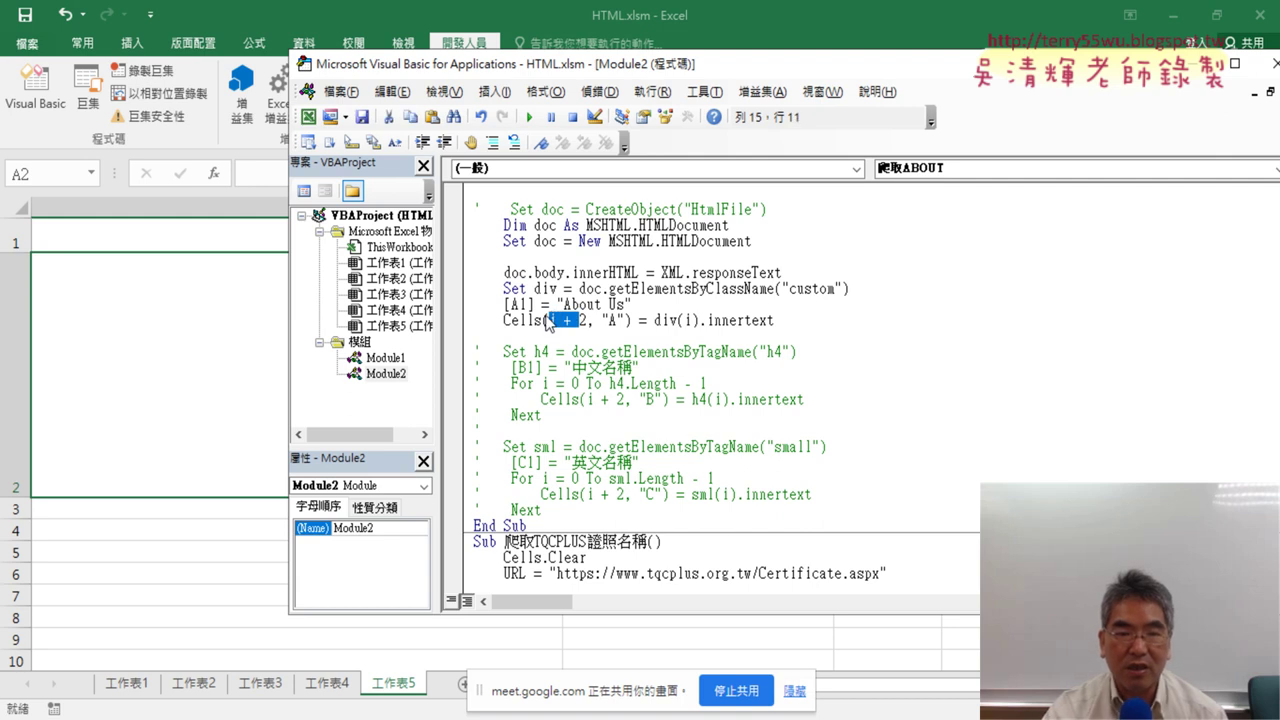
{"action": "key", "text": "Delete"}
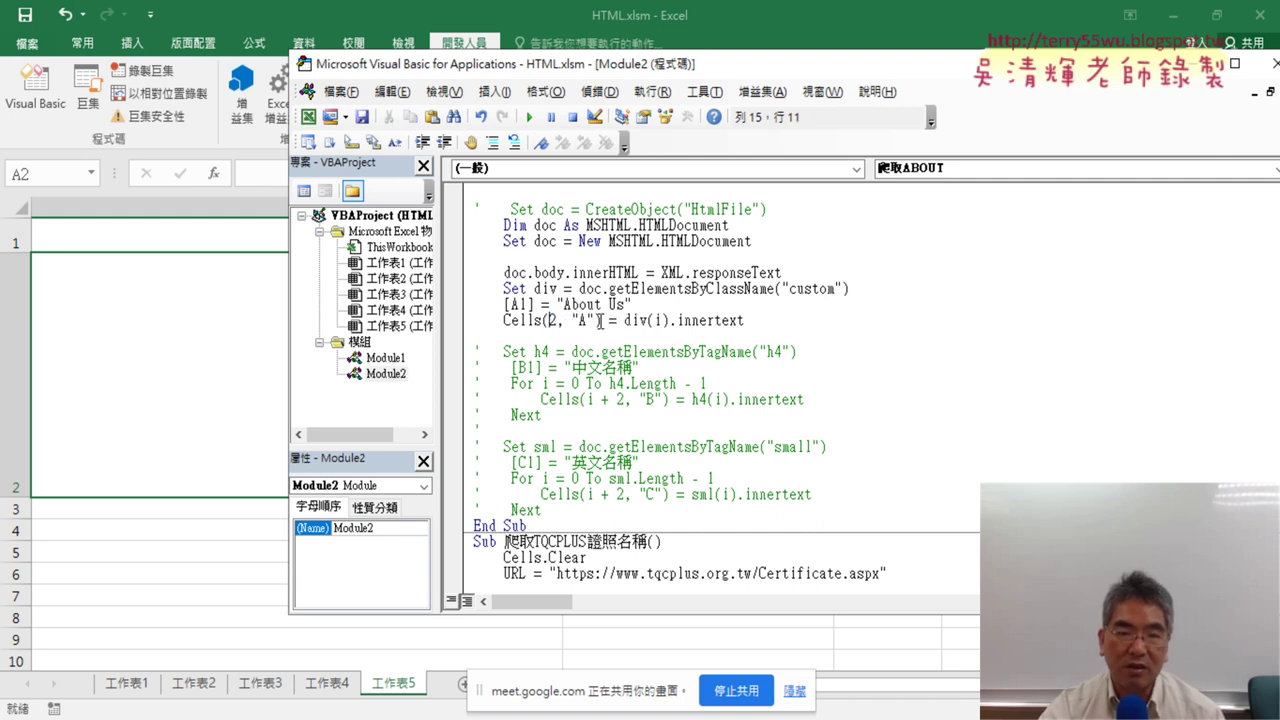
{"action": "left_click_drag", "start_coordinate": [505, 320], "coordinate": [600, 320]}
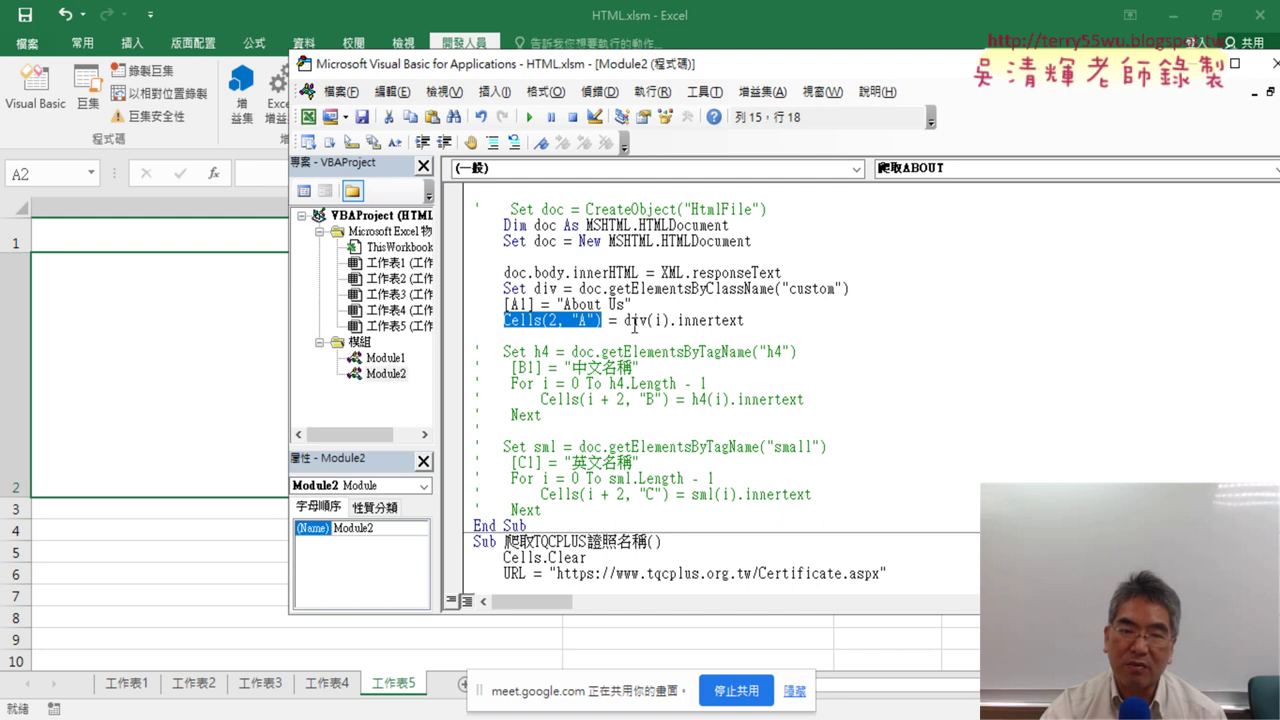
{"action": "type", "text": "[]"}
{"action": "key", "text": "Left"}
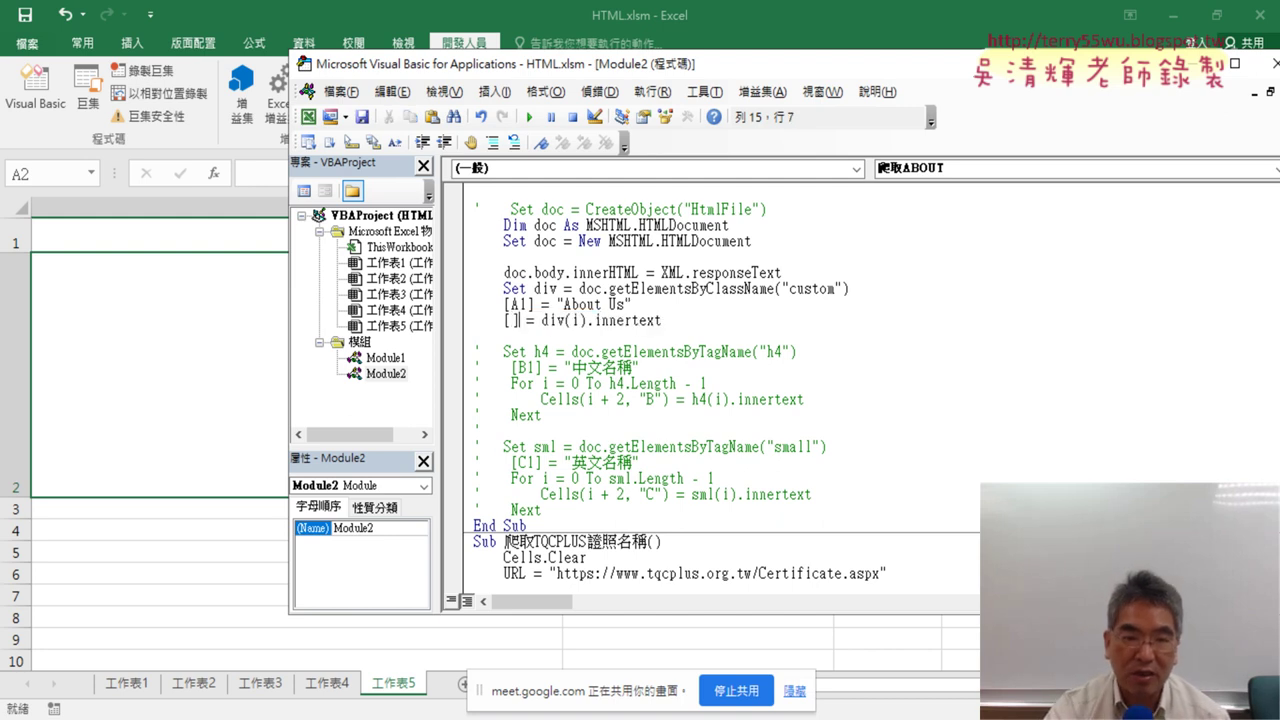
{"action": "type", "text": "A"}
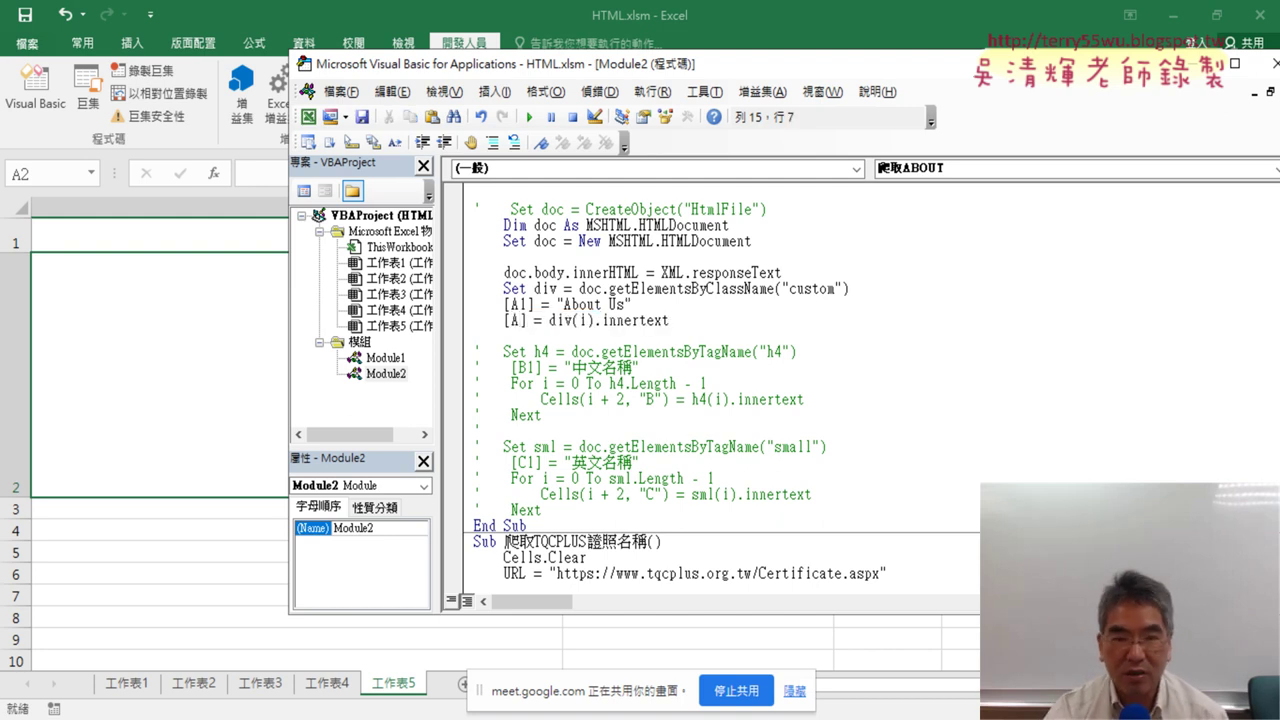
{"action": "type", "text": "2"}
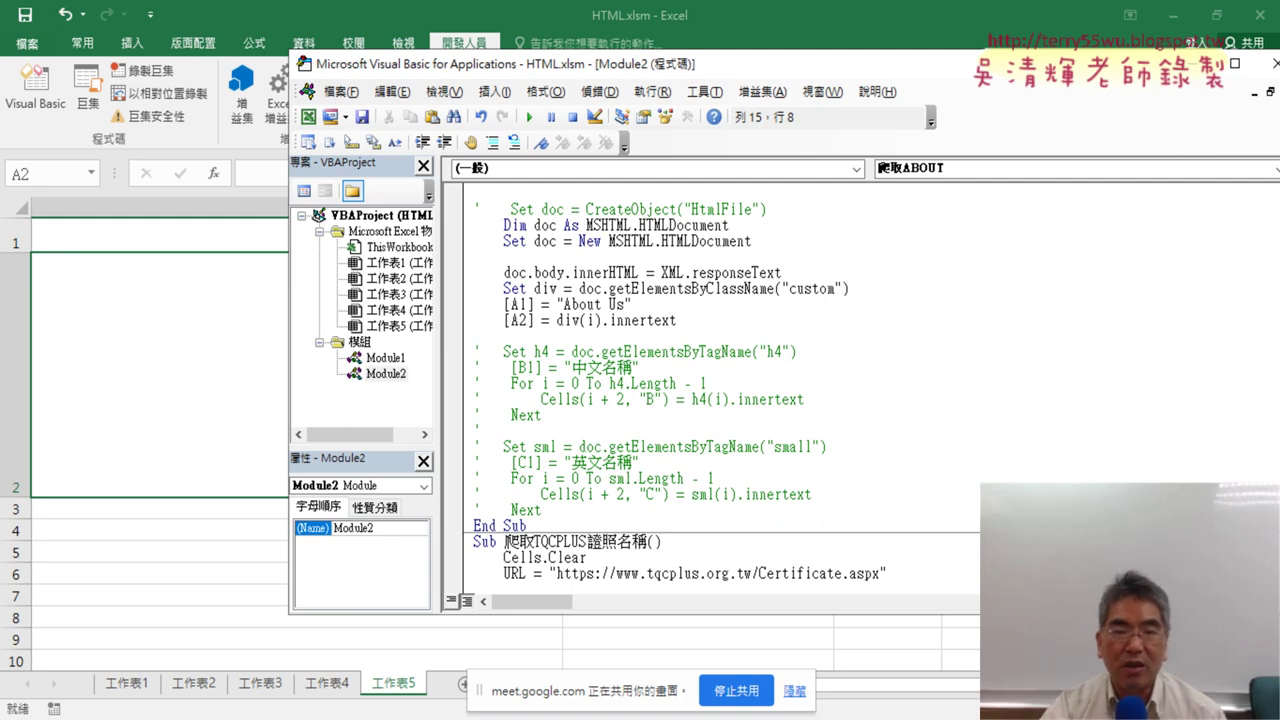
{"action": "double_click", "coordinate": [535, 288]}
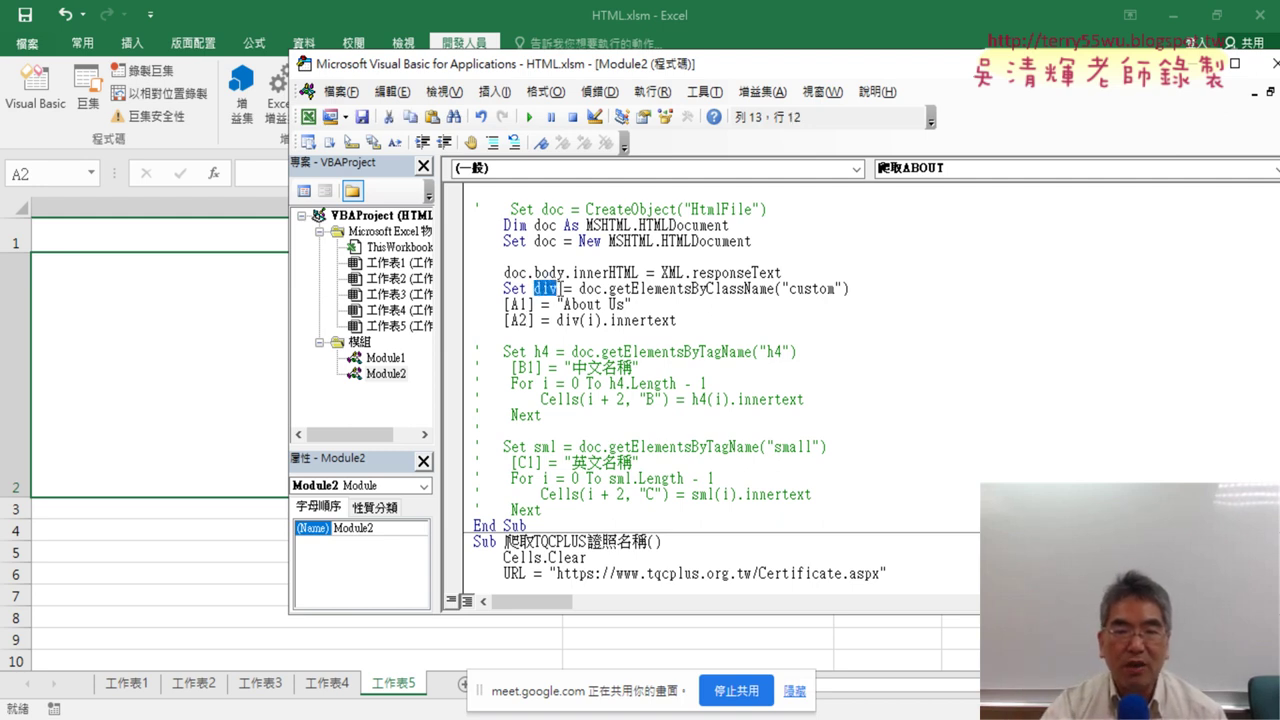
Change div(1) to div(0) on the [A2] line so it takes the first custom div's innertext.
{"action": "double_click", "coordinate": [589, 320]}
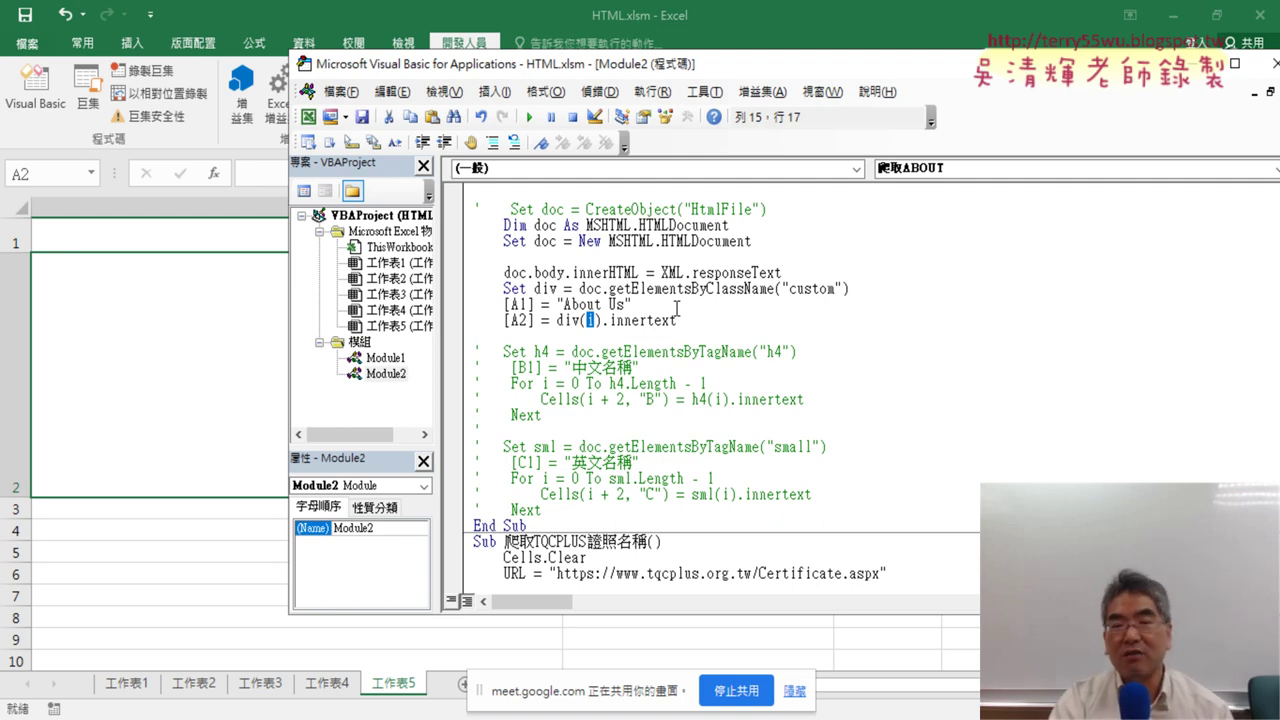
{"action": "type", "text": "0"}
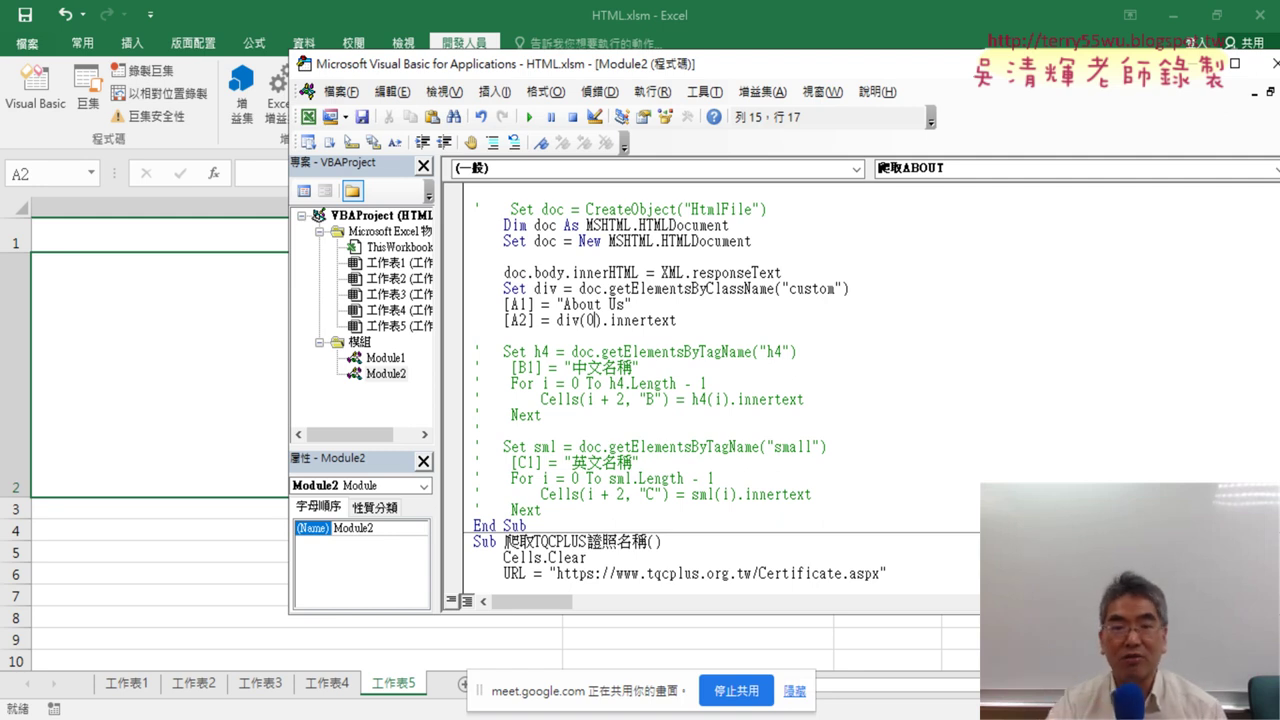
{"action": "scroll", "coordinate": [658, 320], "scroll_direction": "up", "scroll_amount": 1}
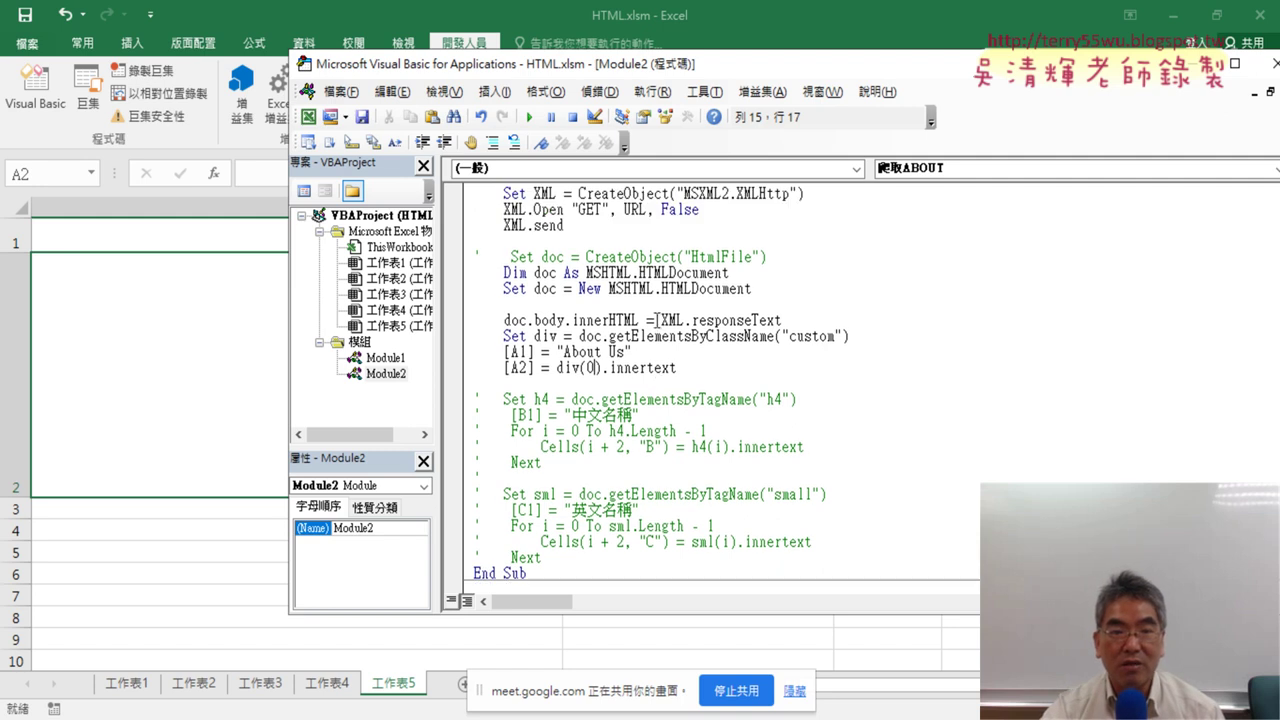
Set a breakpoint on the Set div line, run 爬取ABOUT, and step past it with F8.
{"action": "left_click", "coordinate": [456, 335]}
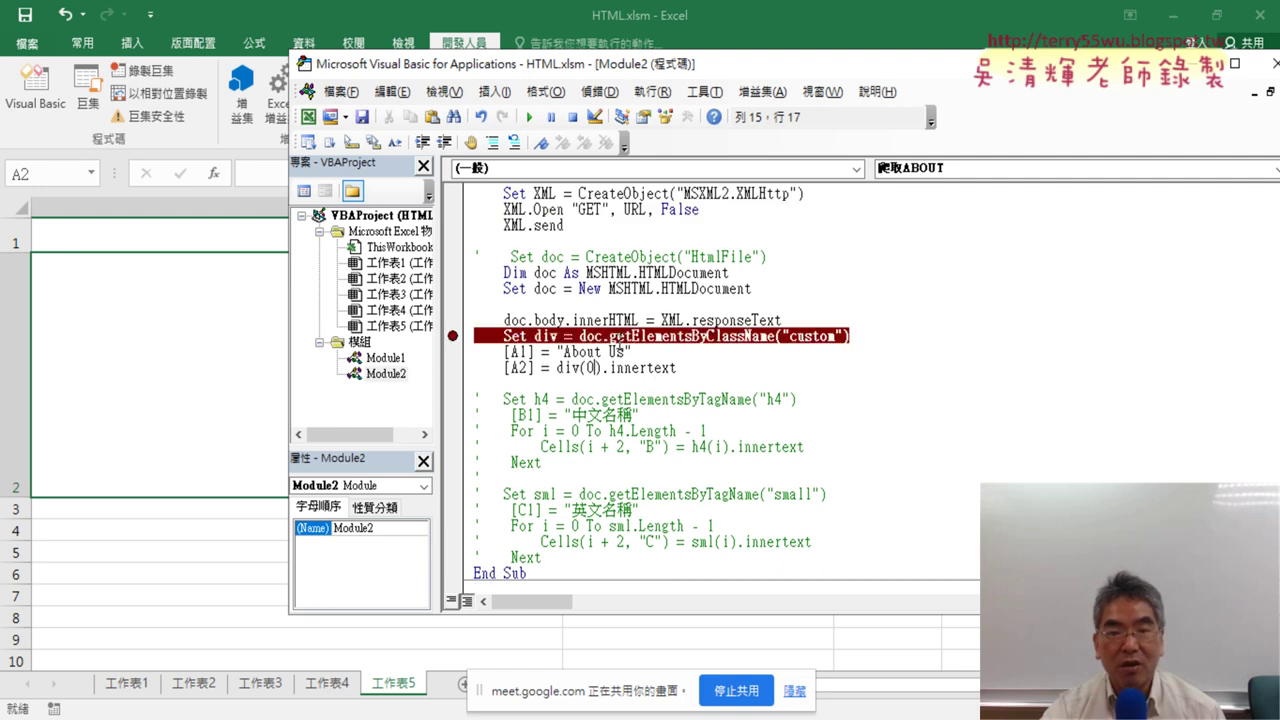
{"action": "left_click_drag", "start_coordinate": [810, 68], "coordinate": [1057, 73]}
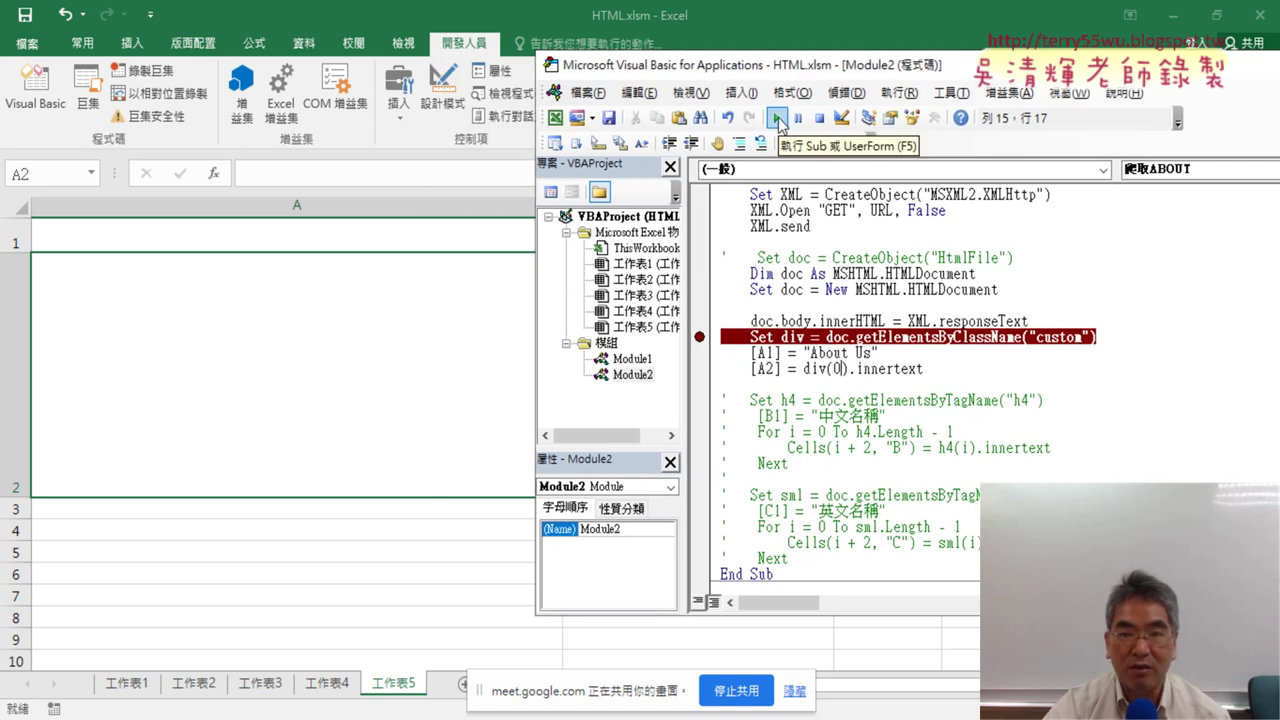
{"action": "left_click", "coordinate": [777, 118]}
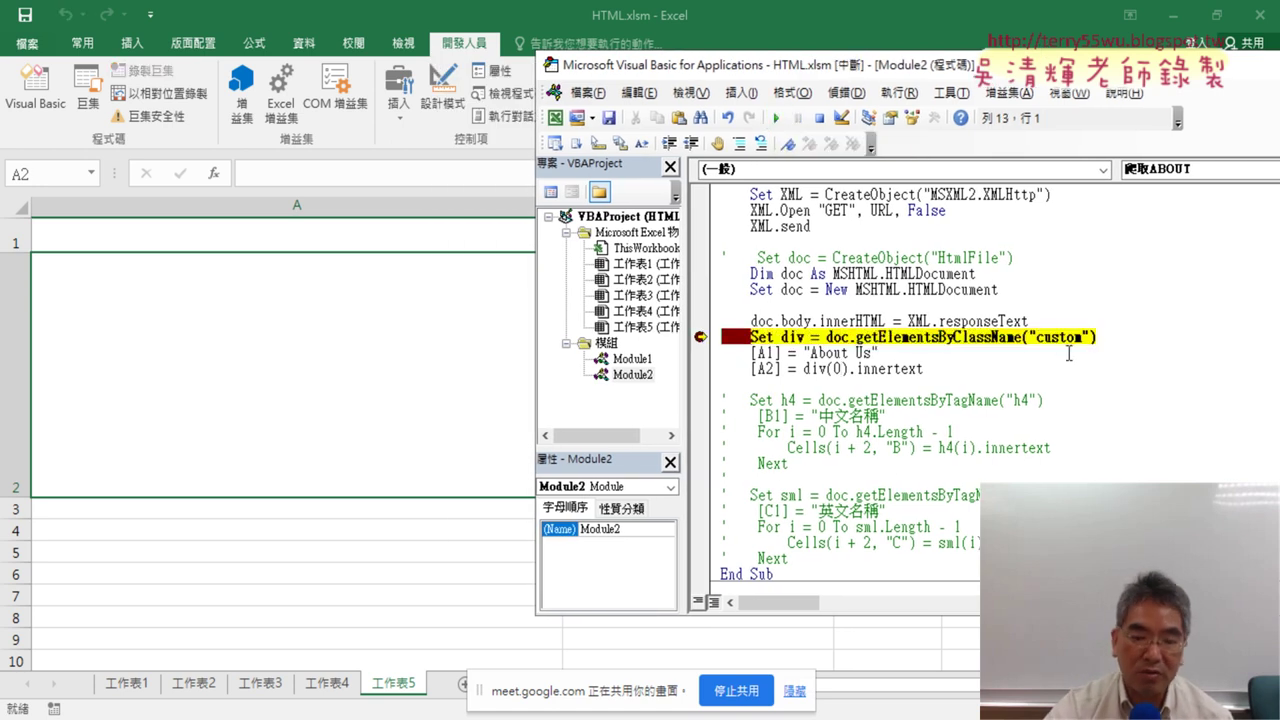
{"action": "key", "text": "F8"}
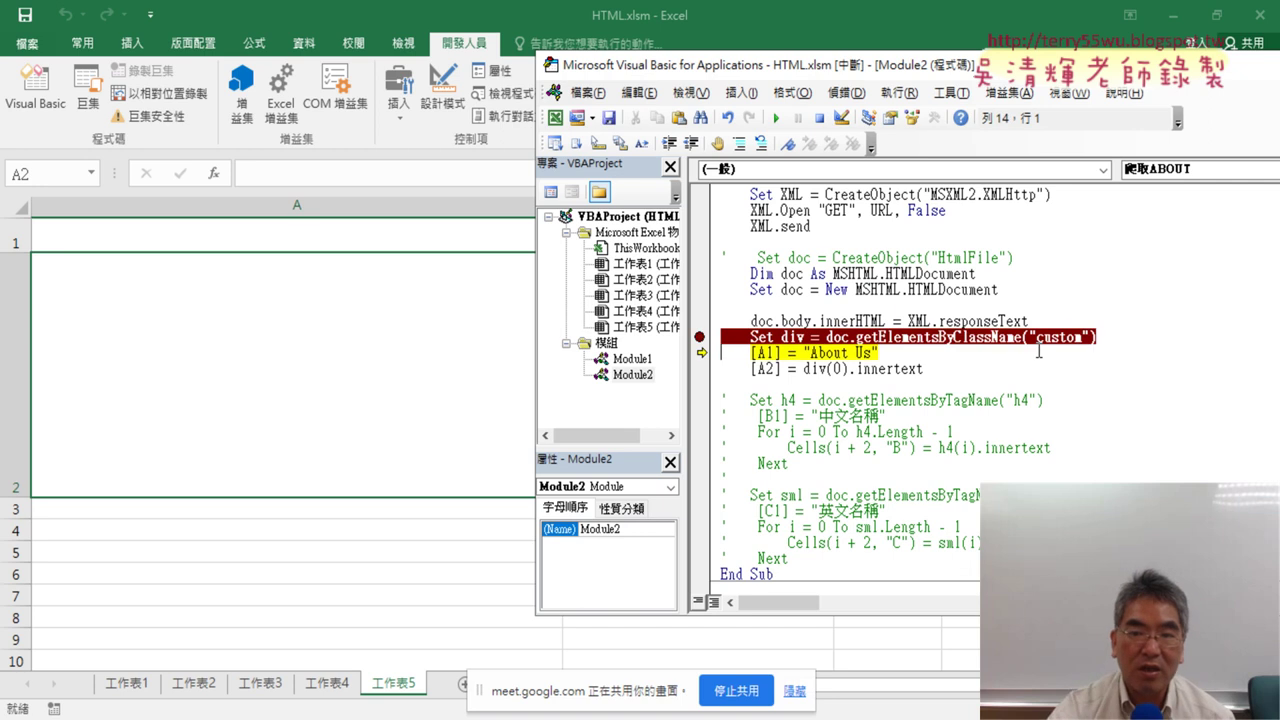
{"action": "mouse_move", "coordinate": [792, 337]}
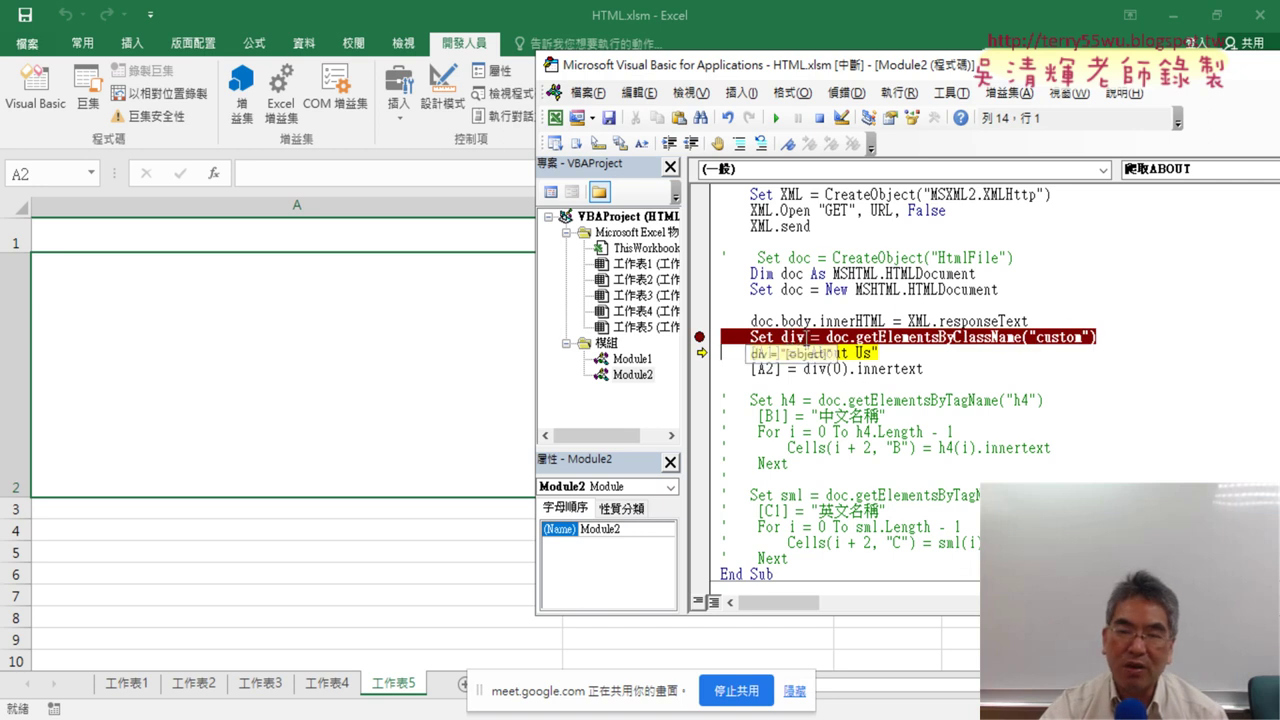
Select the div variable on the Set div line to check its value.
{"action": "double_click", "coordinate": [794, 338]}
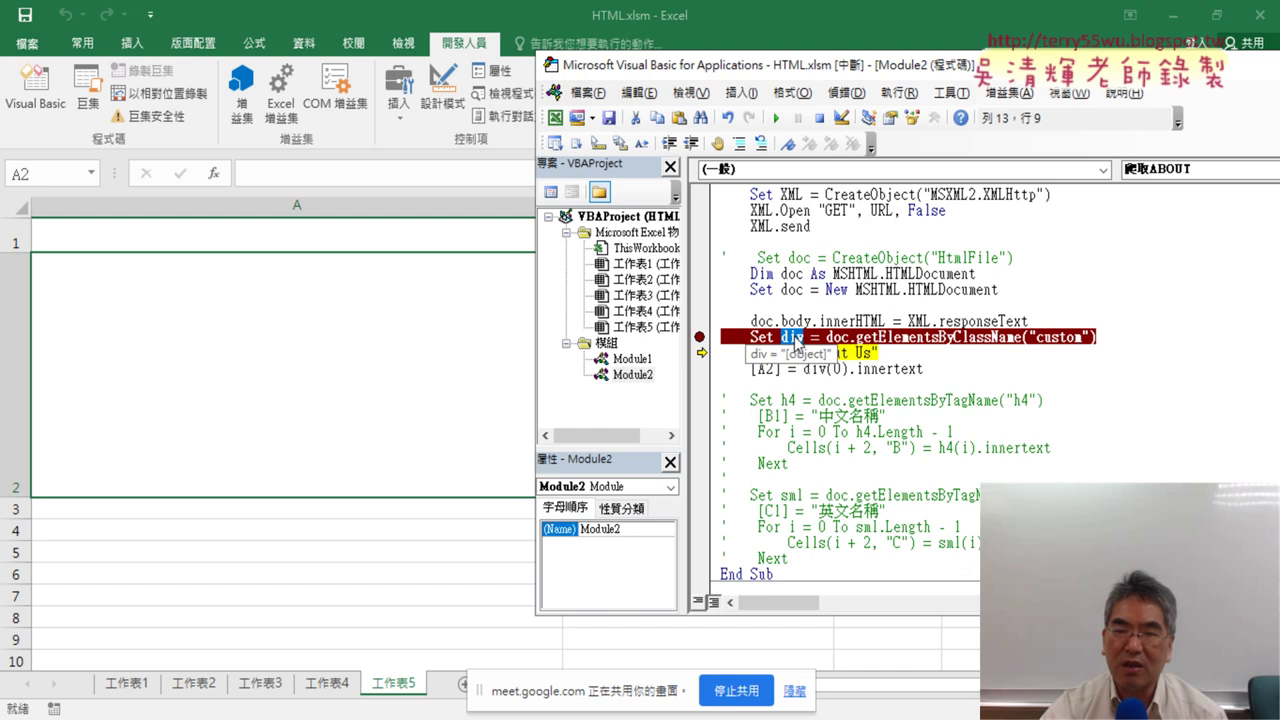
{"action": "key", "text": "Right"}
{"action": "key", "text": "Right"}
{"action": "key", "text": "Right"}
{"action": "left_click", "coordinate": [797, 338]}
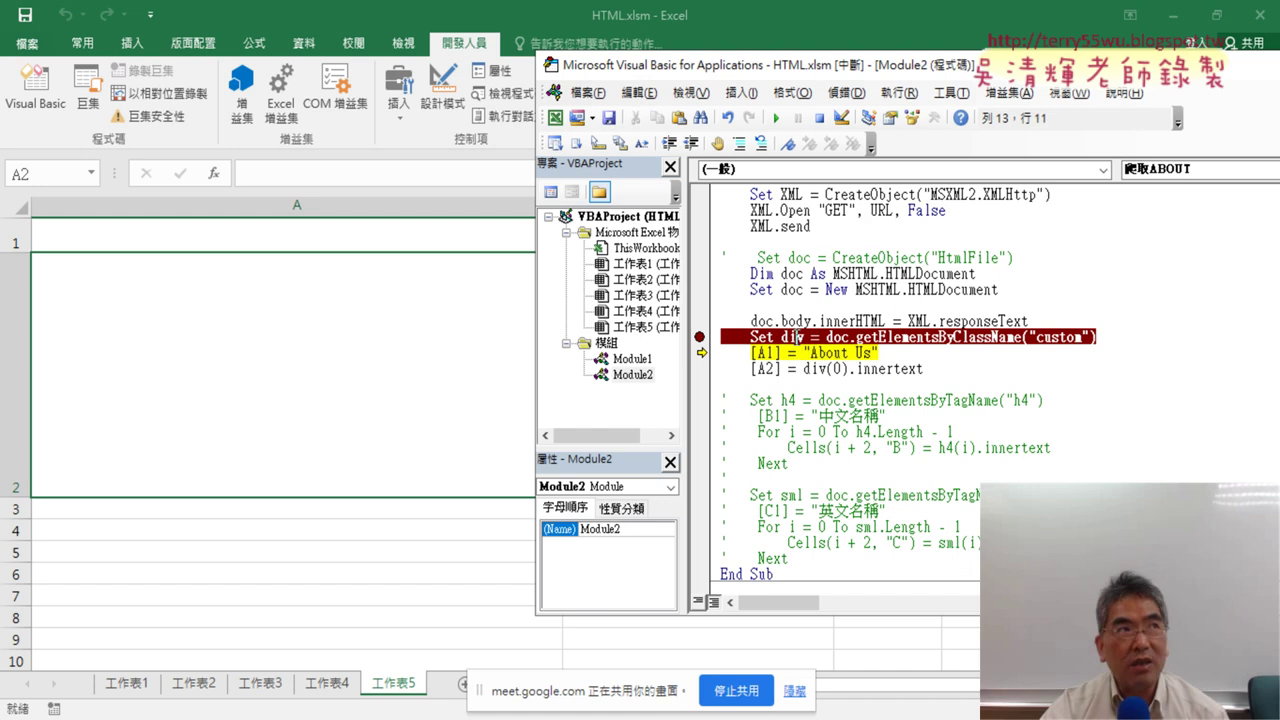
Add a watch on the div expression.
{"action": "right_click", "coordinate": [797, 338]}
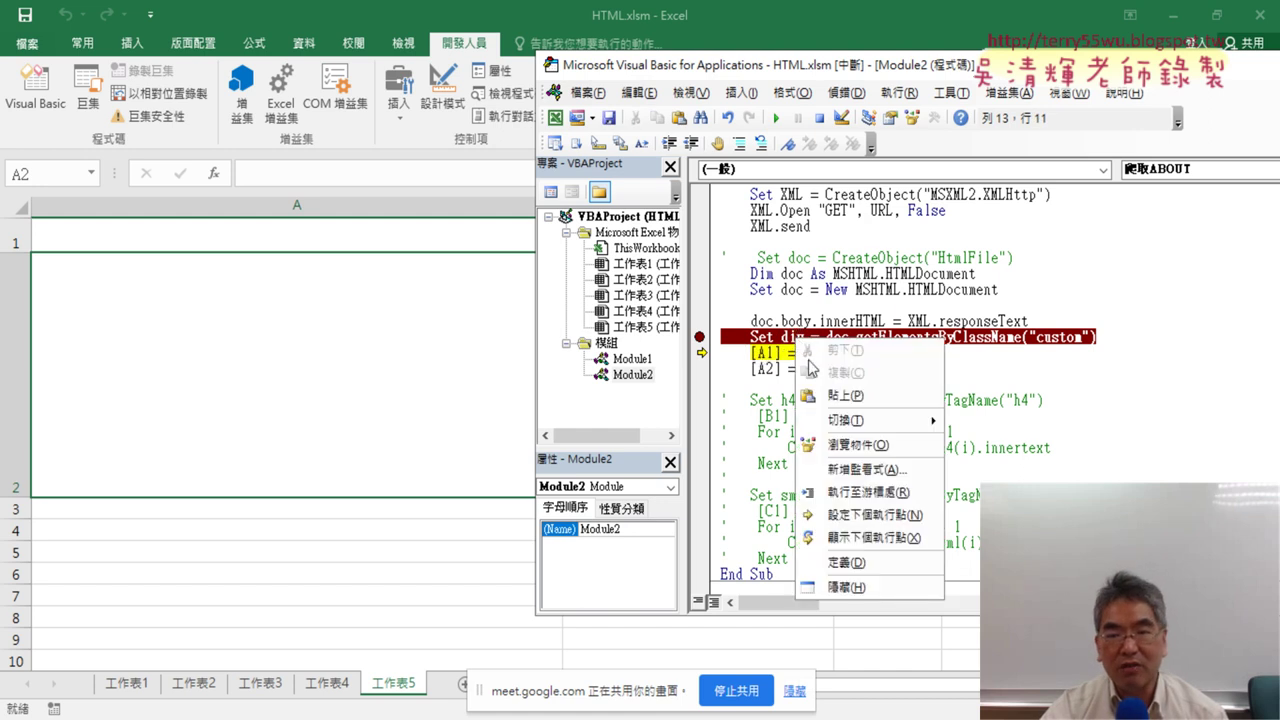
{"action": "left_click", "coordinate": [840, 466]}
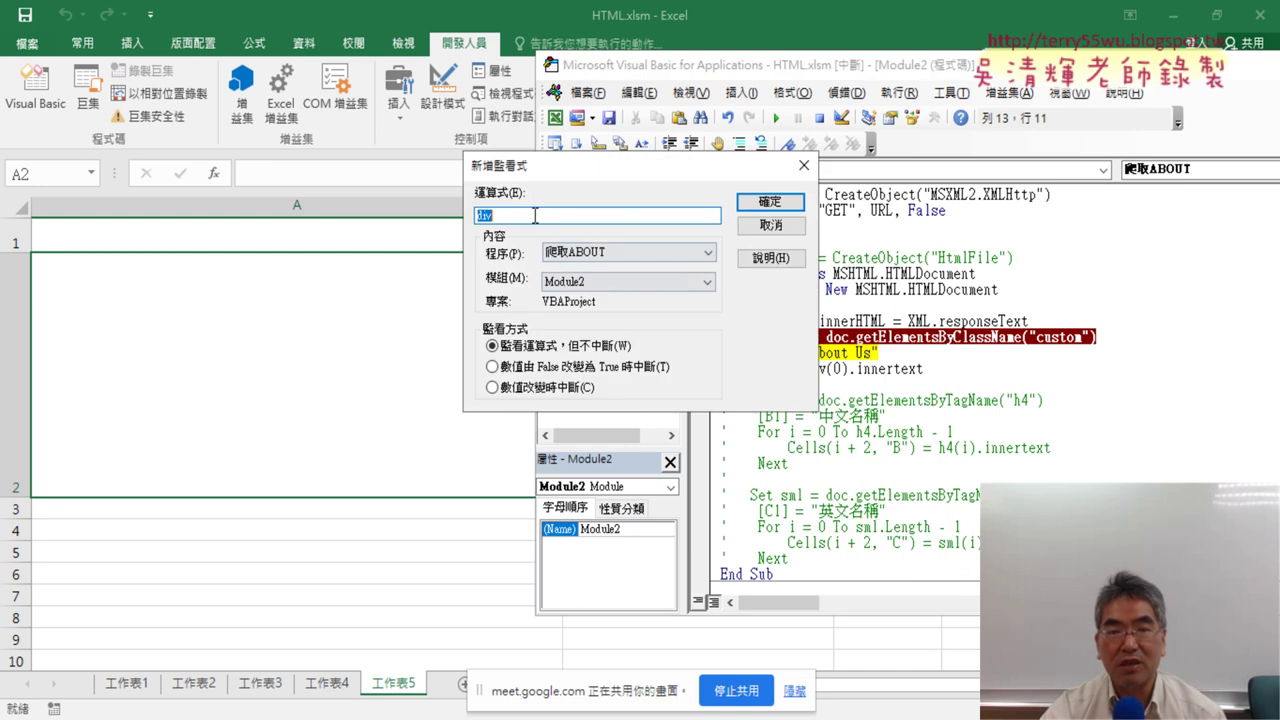
{"action": "left_click", "coordinate": [767, 204]}
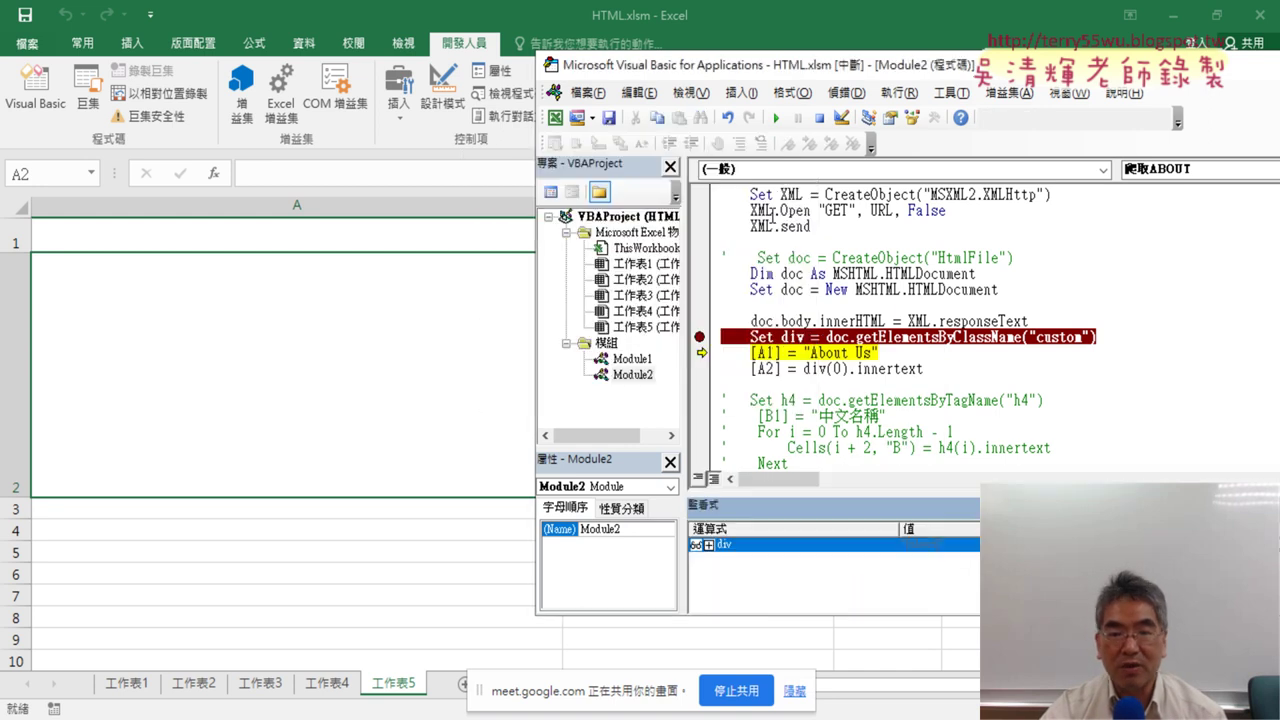
Expand div in the Watch window, confirm length 2, and scroll Item 1's properties to innerText.
{"action": "left_click", "coordinate": [708, 544]}
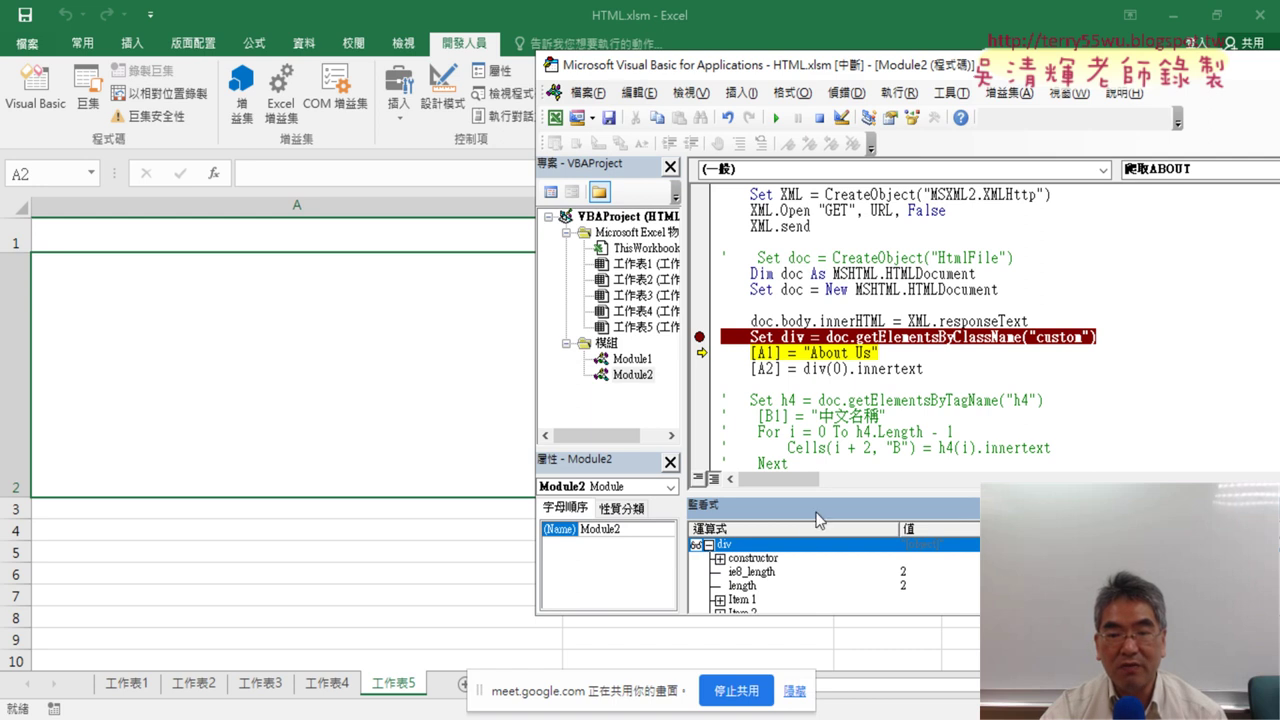
{"action": "left_click_drag", "start_coordinate": [820, 337], "coordinate": [820, 330]}
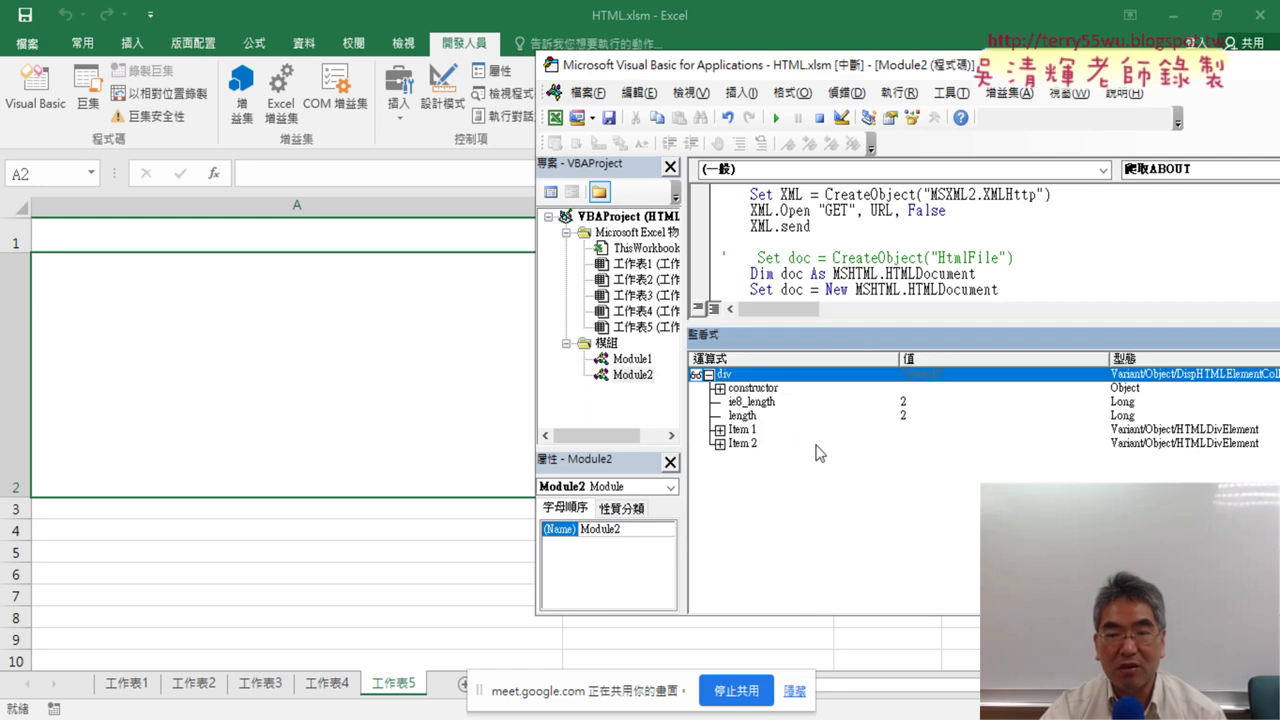
{"action": "left_click", "coordinate": [757, 417]}
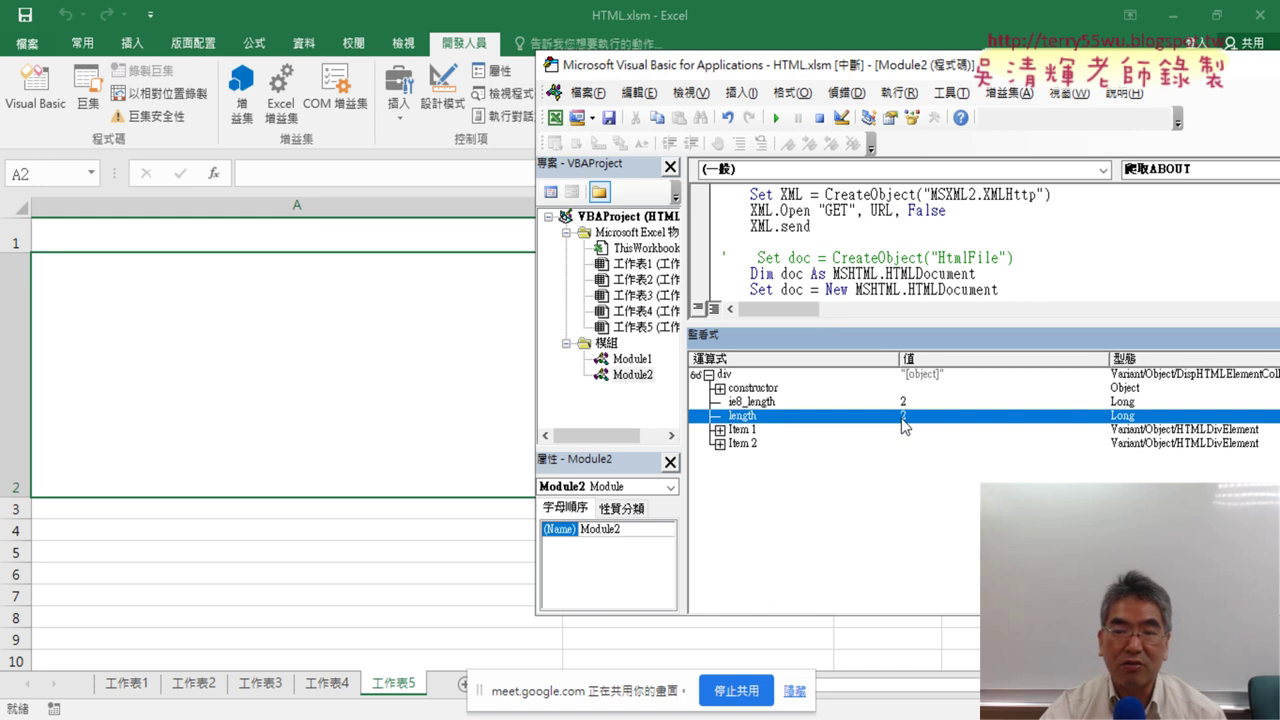
{"action": "left_click", "coordinate": [719, 430]}
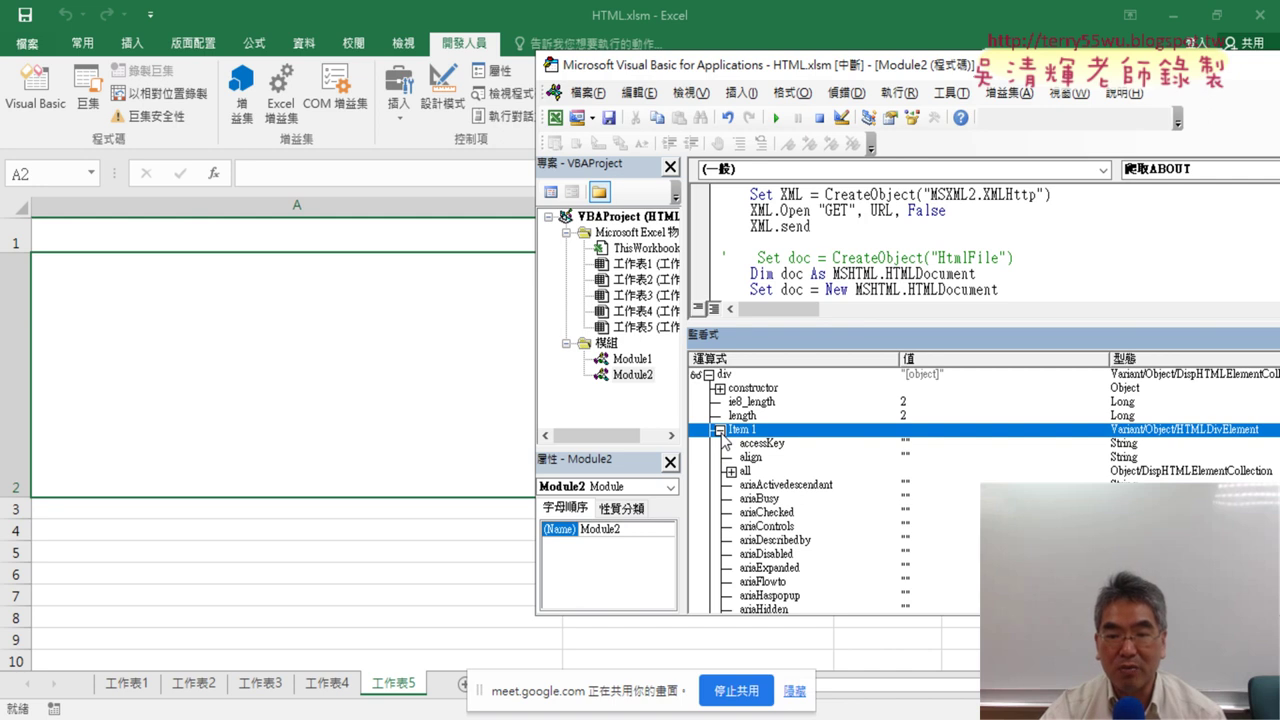
{"action": "scroll", "coordinate": [868, 493], "scroll_direction": "down", "scroll_amount": 2}
{"action": "scroll", "coordinate": [868, 493], "scroll_direction": "down", "scroll_amount": 2}
{"action": "scroll", "coordinate": [868, 493], "scroll_direction": "down", "scroll_amount": 5}
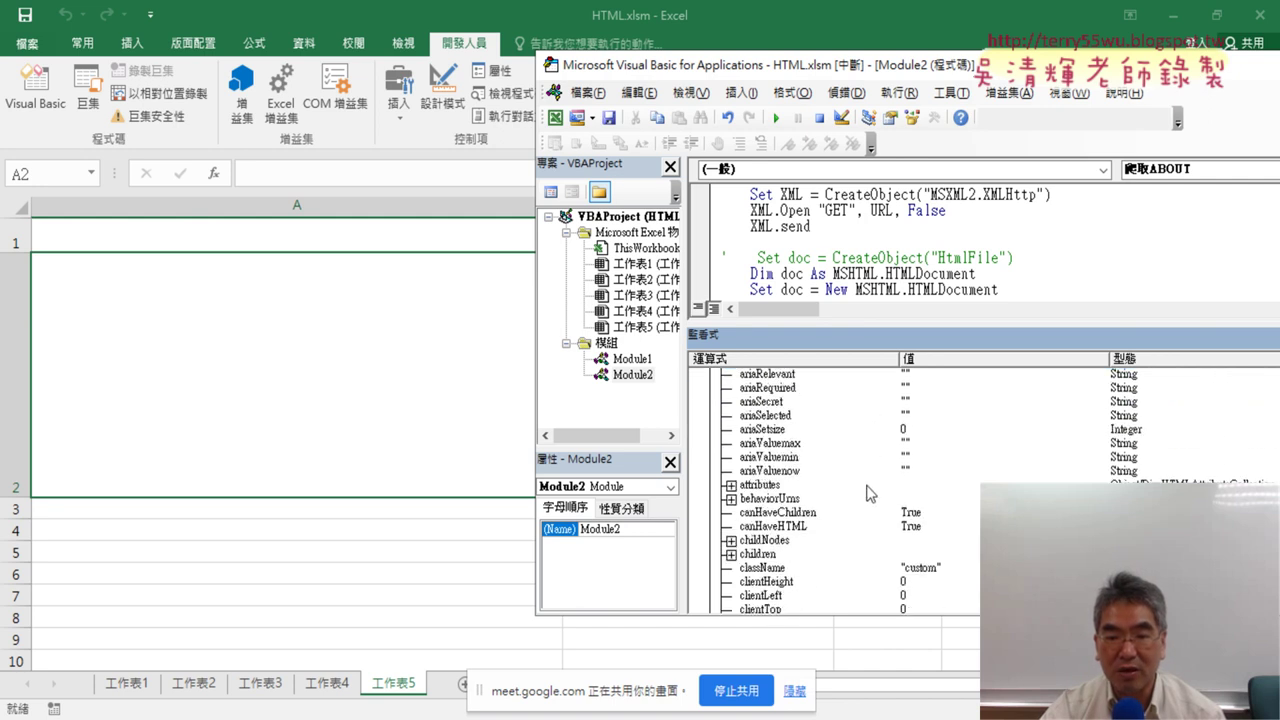
{"action": "scroll", "coordinate": [868, 493], "scroll_direction": "down", "scroll_amount": 4}
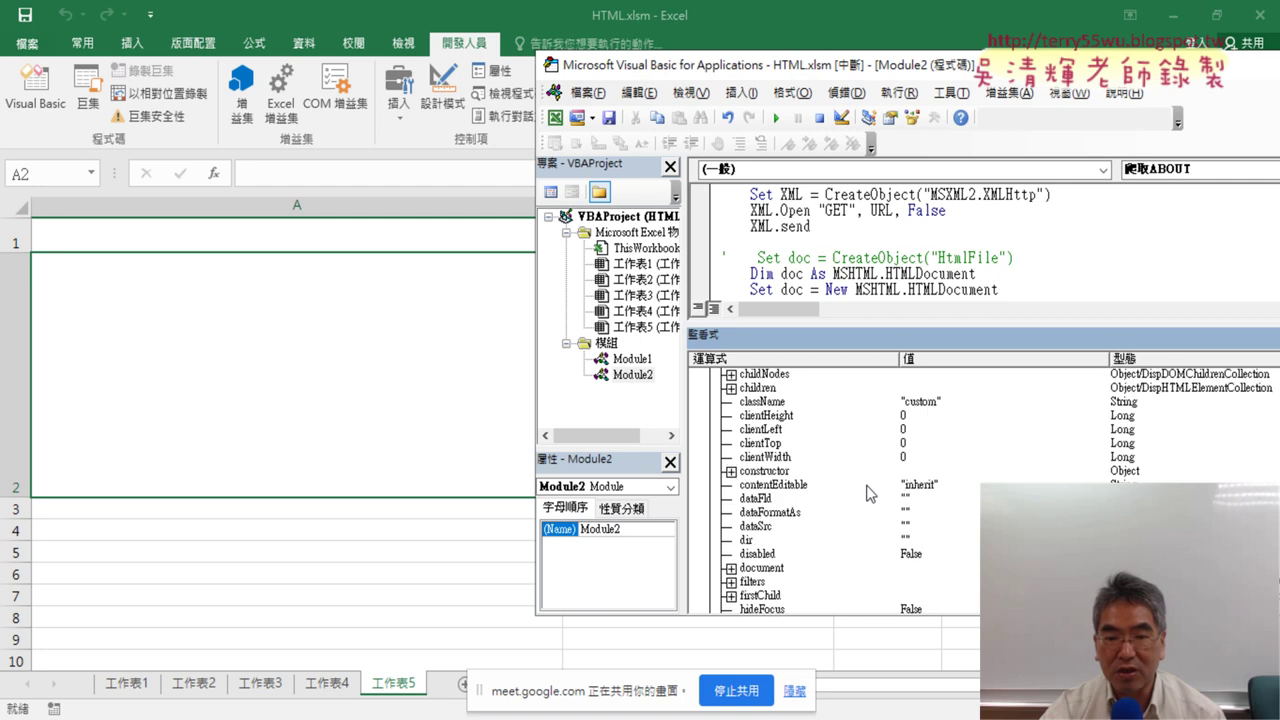
{"action": "scroll", "coordinate": [868, 493], "scroll_direction": "down", "scroll_amount": 3}
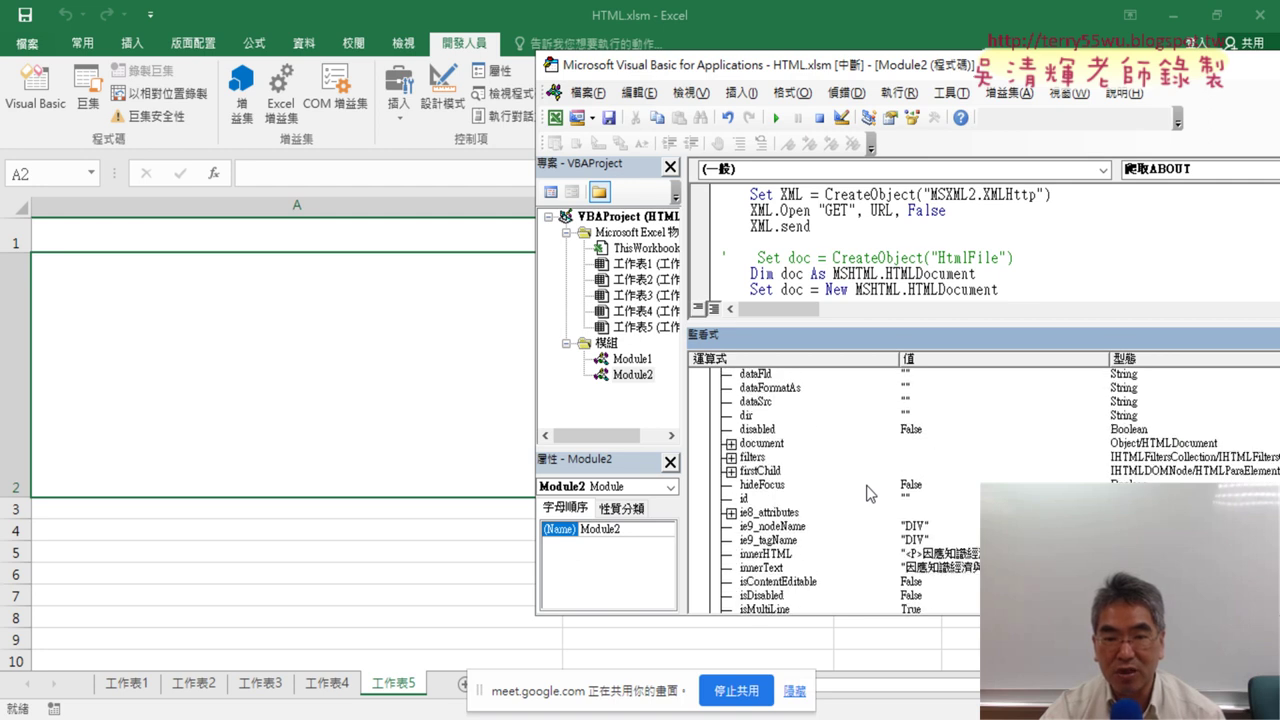
{"action": "scroll", "coordinate": [868, 493], "scroll_direction": "down", "scroll_amount": 1}
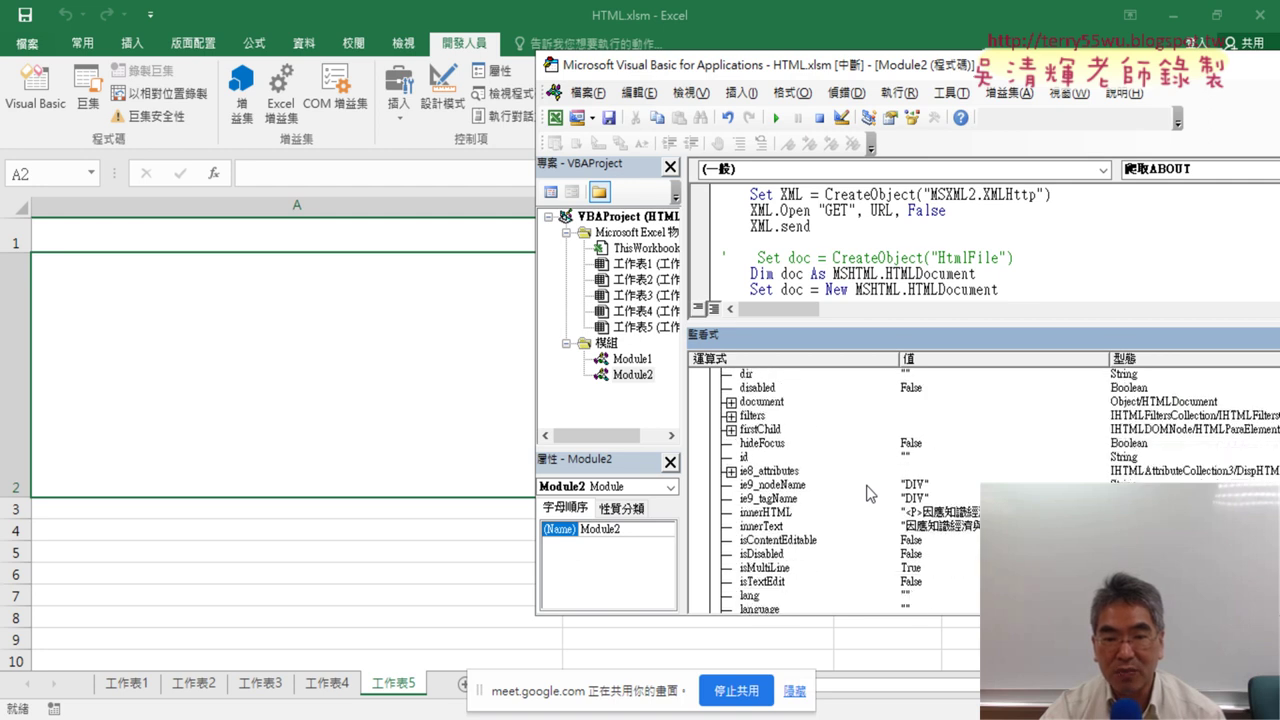
Select Item 1's innerText and circle its 因應知識經濟… value in red ink, then clear it.
{"action": "left_click", "coordinate": [770, 528]}
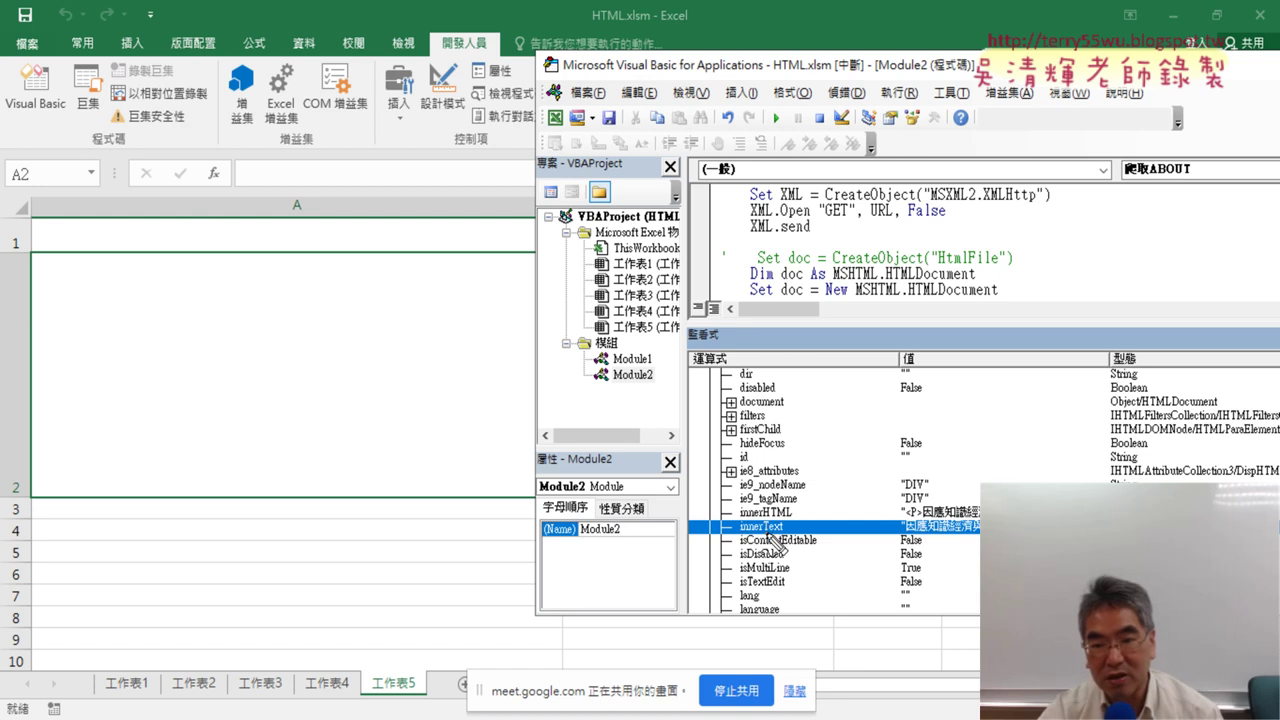
{"action": "mouse_move", "coordinate": [782, 535]}
{"action": "left_mouse_down"}
{"action": "mouse_move", "coordinate": [745, 537]}
{"action": "mouse_move", "coordinate": [790, 538]}
{"action": "left_mouse_up"}
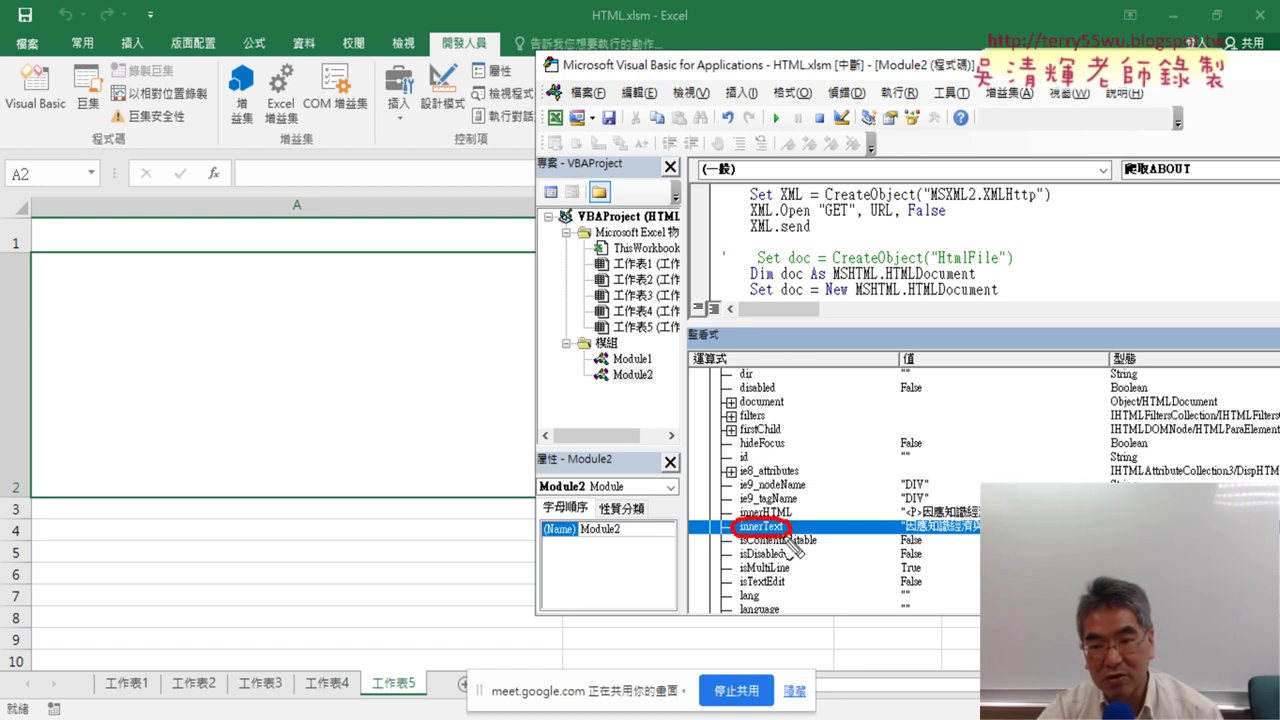
{"action": "mouse_move", "coordinate": [978, 538]}
{"action": "left_mouse_down"}
{"action": "mouse_move", "coordinate": [895, 524]}
{"action": "mouse_move", "coordinate": [978, 519]}
{"action": "left_mouse_up"}
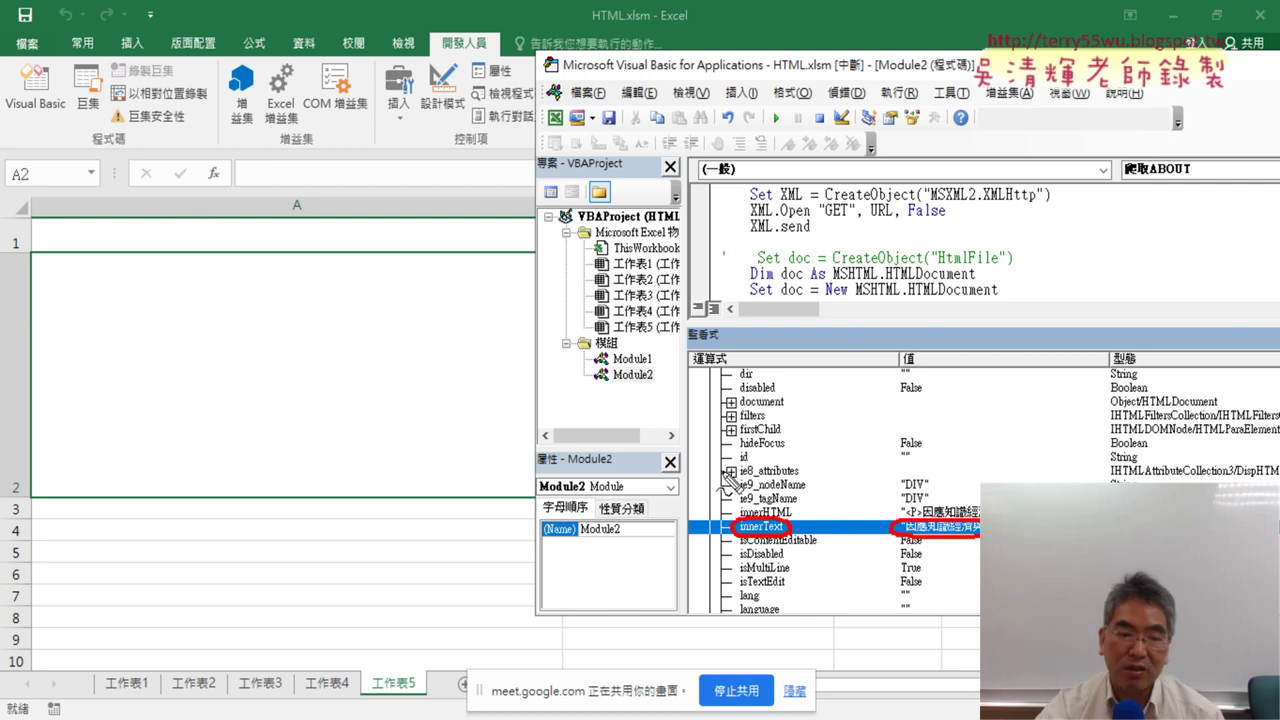
{"action": "key", "text": "Escape"}
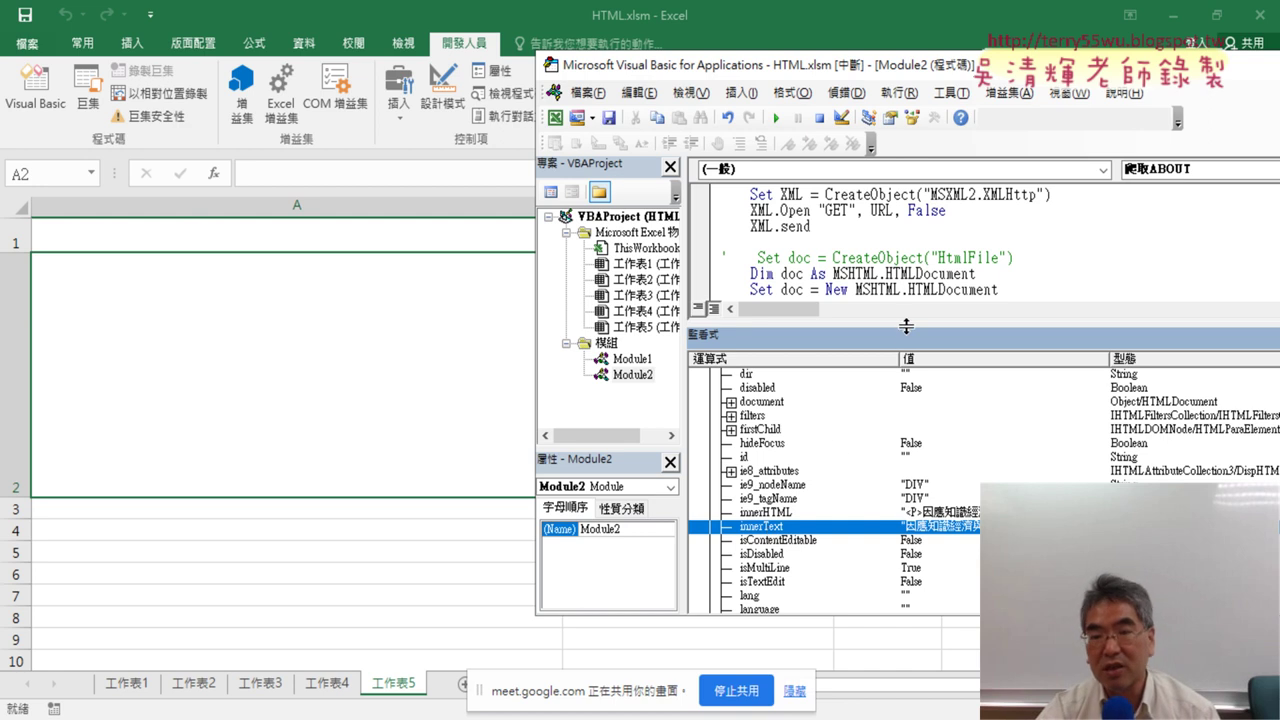
Scroll further through the properties and shrink the Watch pane back below the code.
{"action": "scroll", "coordinate": [910, 505], "scroll_direction": "down", "scroll_amount": 1}
{"action": "scroll", "coordinate": [910, 505], "scroll_direction": "down", "scroll_amount": 2}
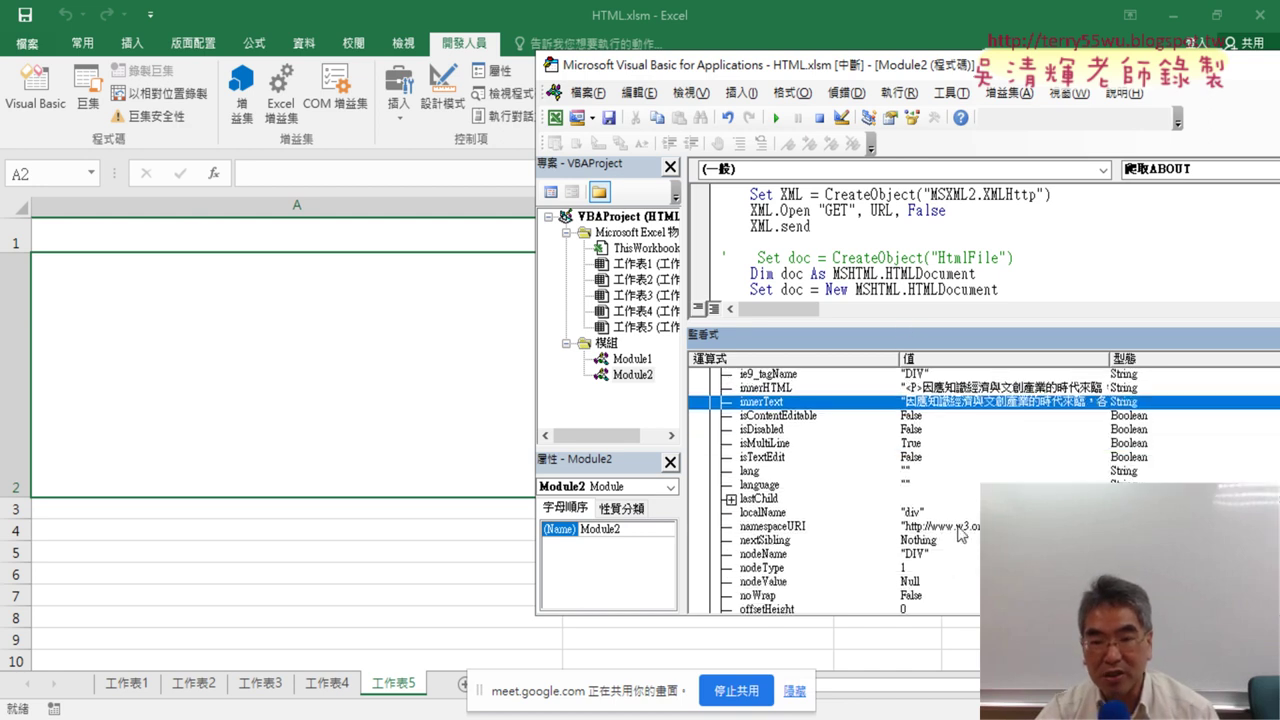
{"action": "left_click", "coordinate": [763, 528]}
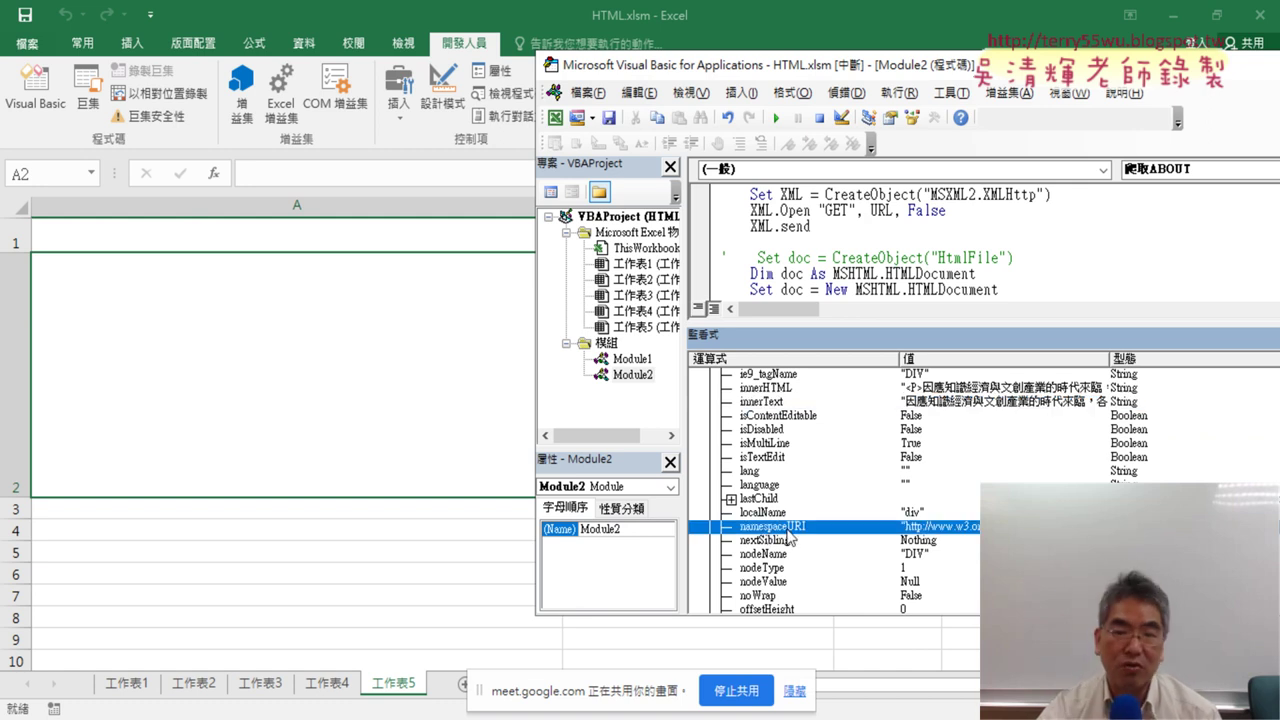
{"action": "left_click_drag", "start_coordinate": [895, 322], "coordinate": [891, 562]}
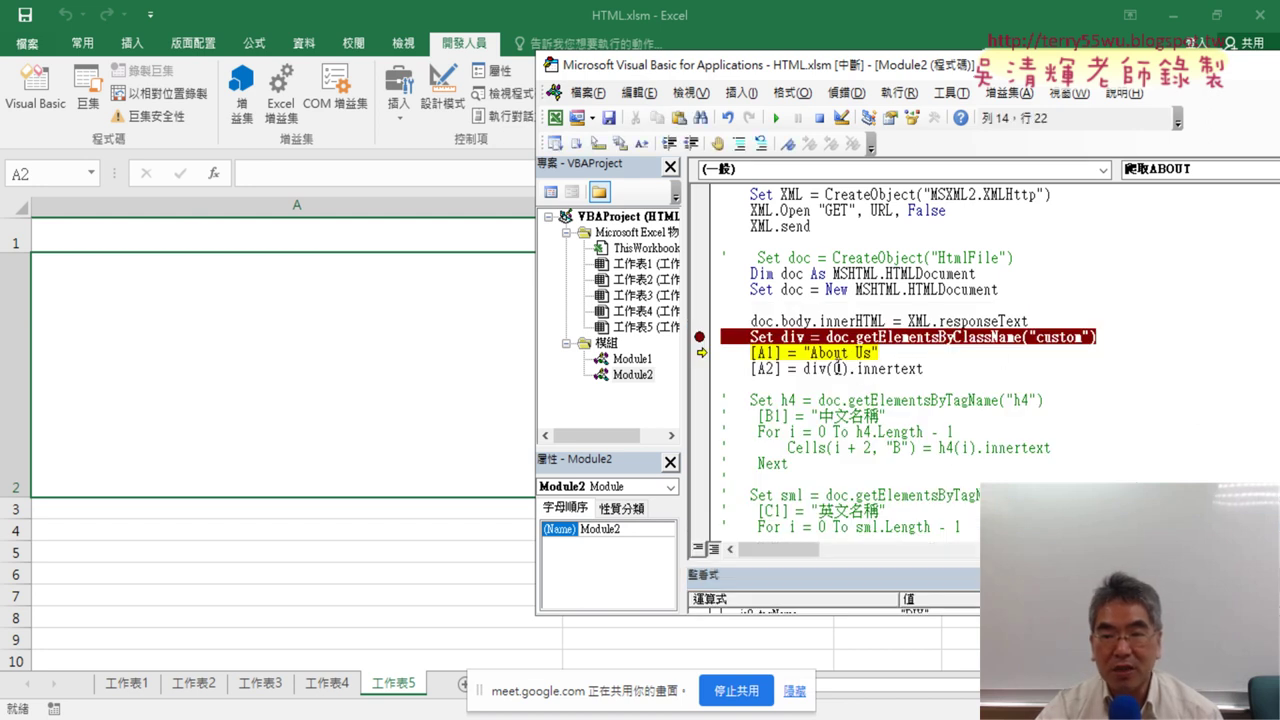
Step through the [A1] and [A2] lines with F8, then view the sheet with About Us in A1.
{"action": "left_click_drag", "start_coordinate": [804, 368], "coordinate": [848, 370]}
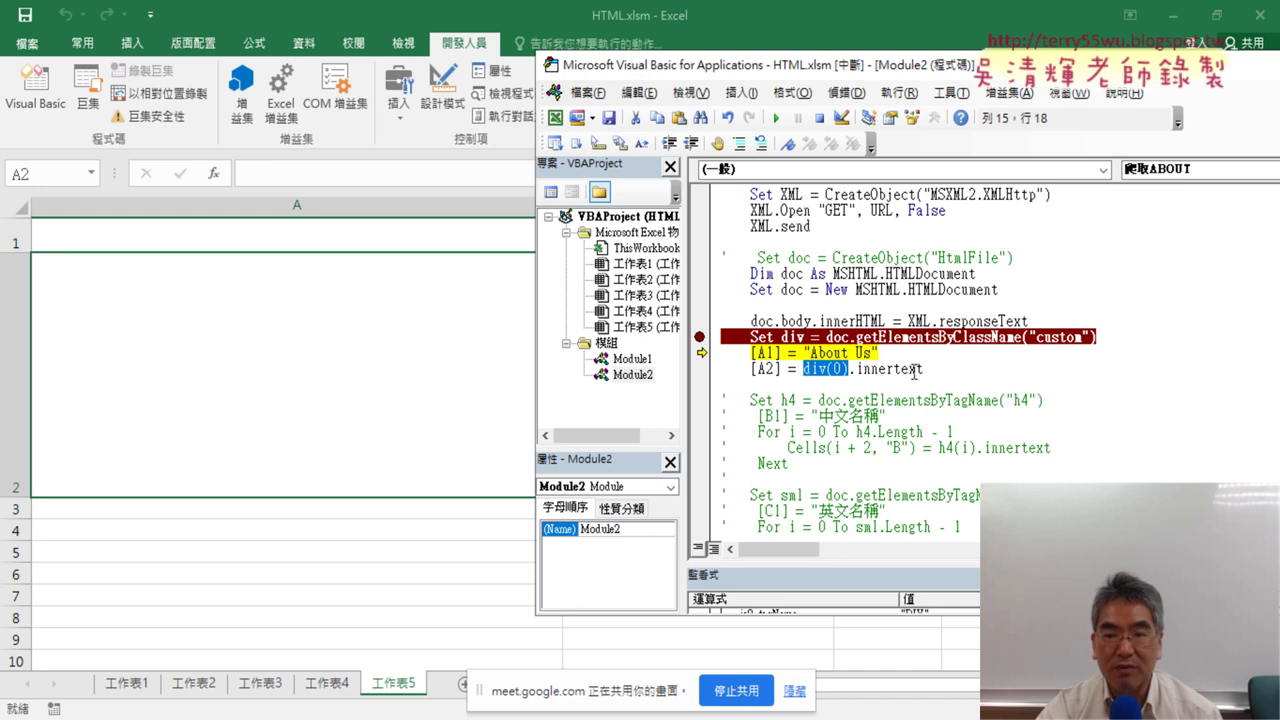
{"action": "left_click_drag", "start_coordinate": [923, 369], "coordinate": [856, 369]}
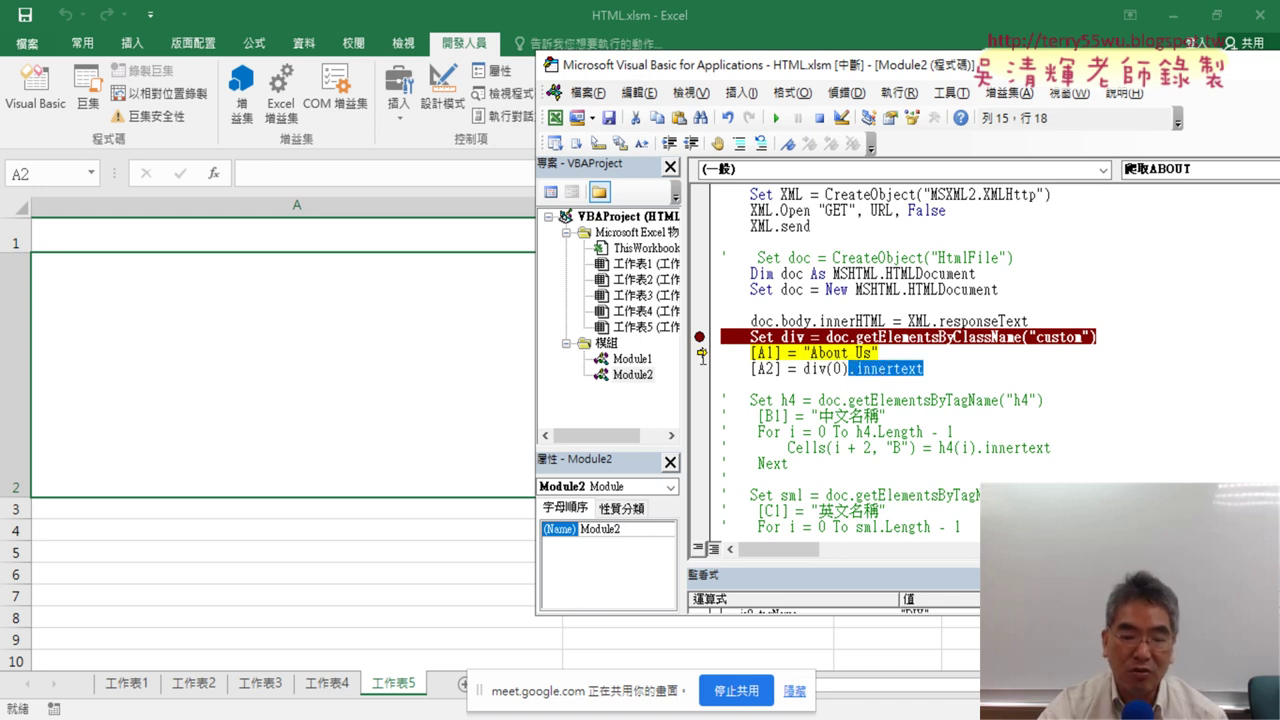
{"action": "key", "text": "F8"}
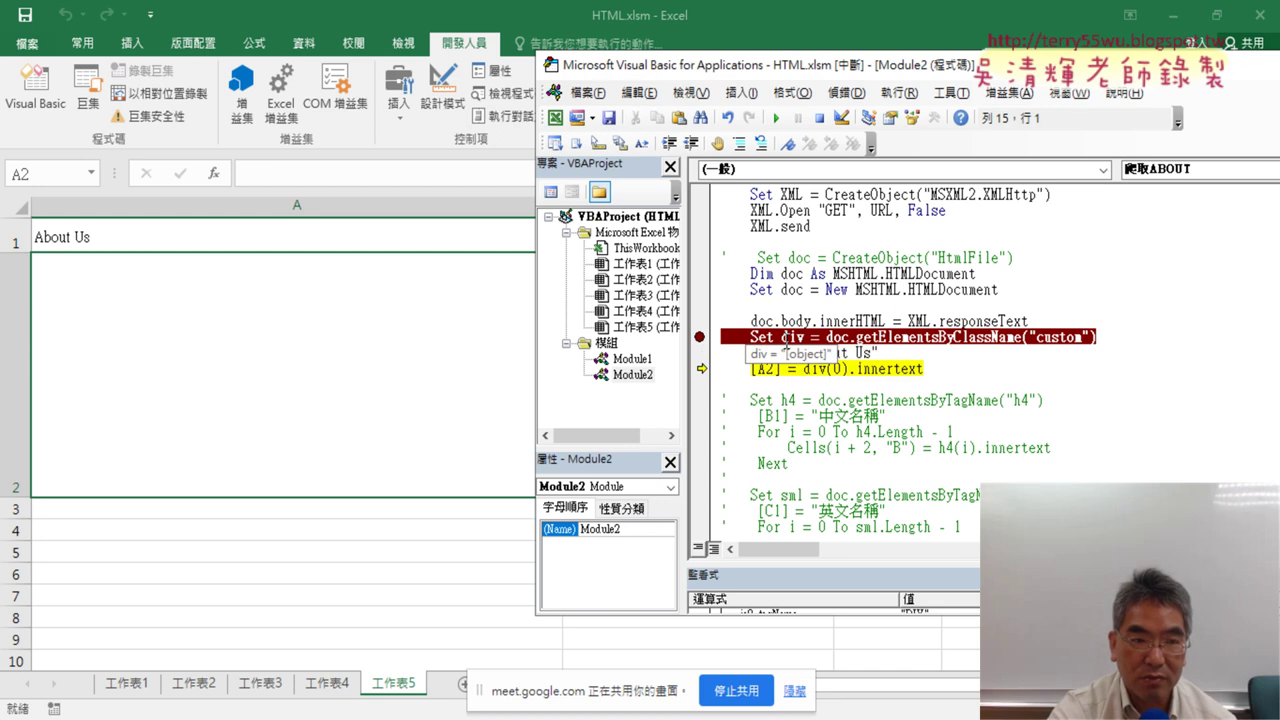
{"action": "key", "text": "F8"}
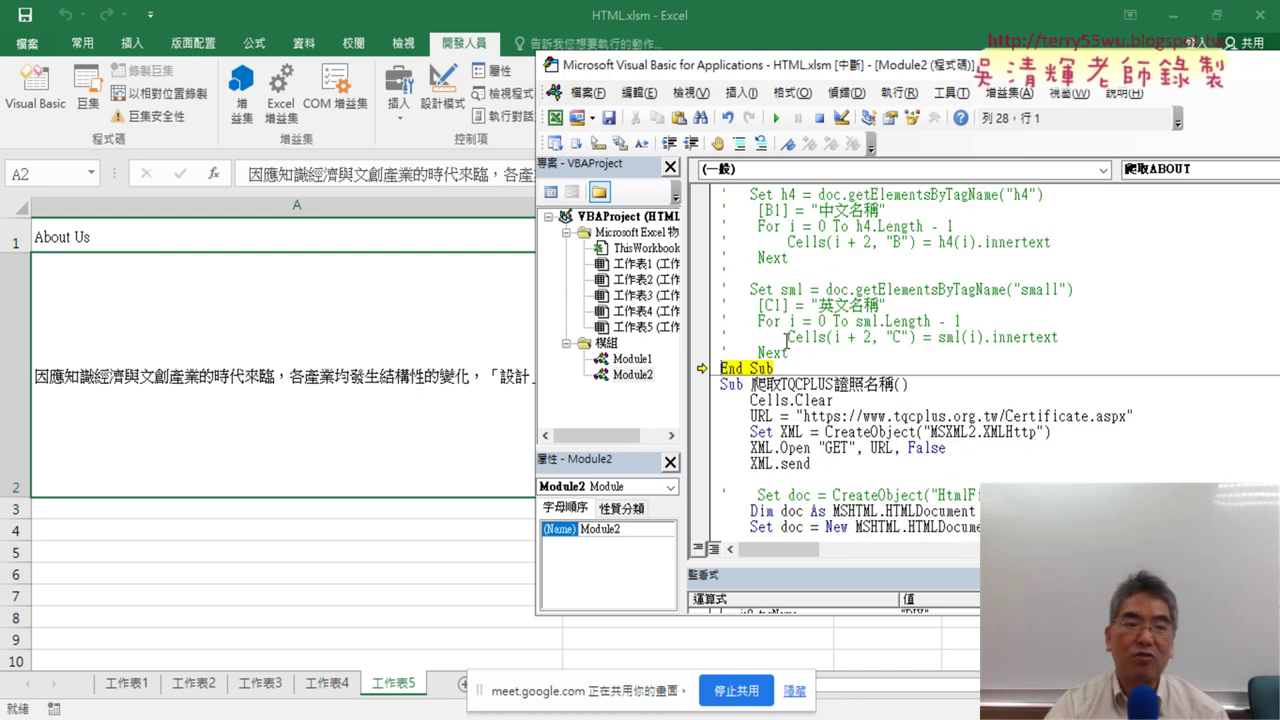
{"action": "left_click", "coordinate": [420, 373]}
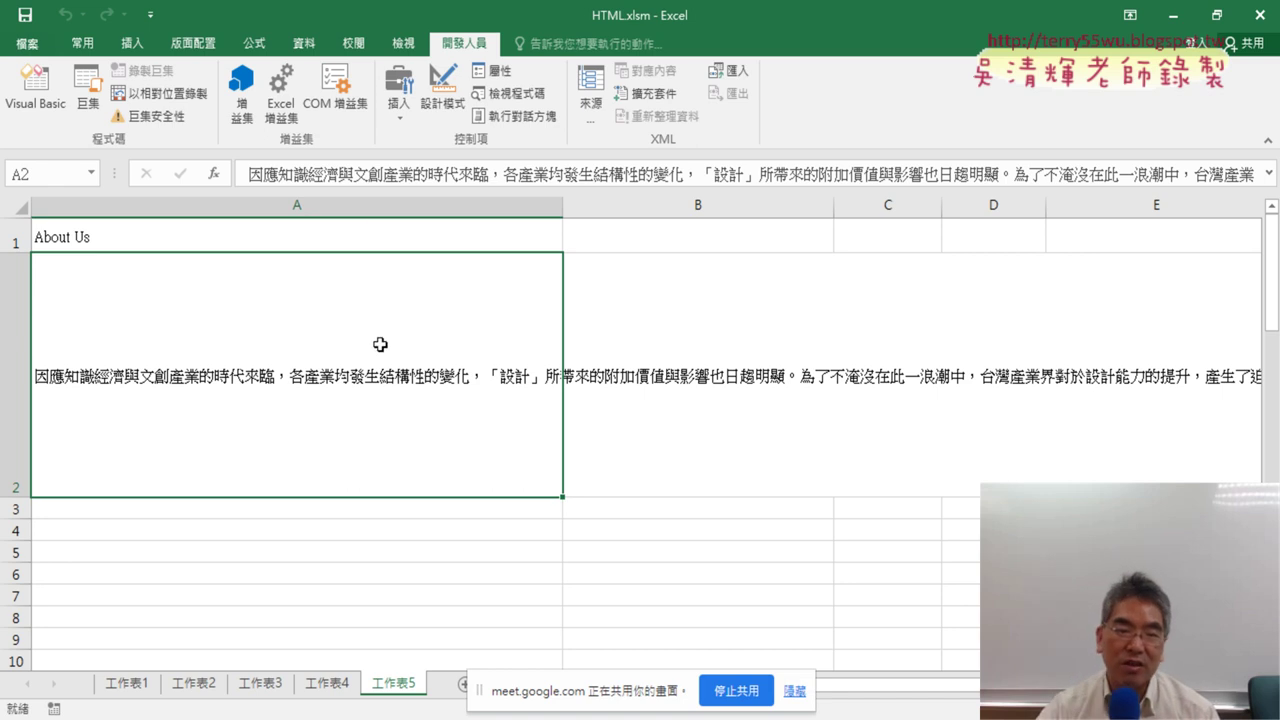
Turn on Wrap text for A2 in Format Cells, then undo it and return to the VBA editor.
{"action": "right_click", "coordinate": [383, 346]}
{"action": "left_click", "coordinate": [440, 610]}
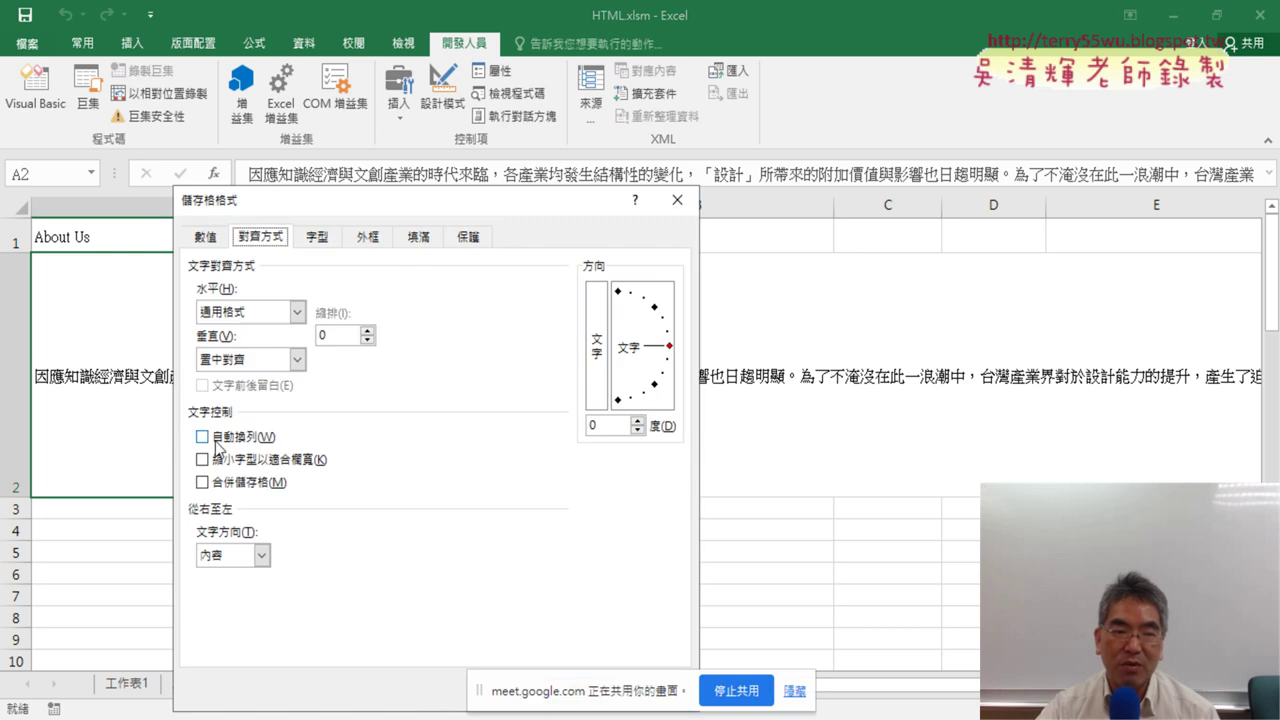
{"action": "left_click", "coordinate": [207, 438]}
{"action": "left_click_drag", "start_coordinate": [386, 200], "coordinate": [557, 140]}
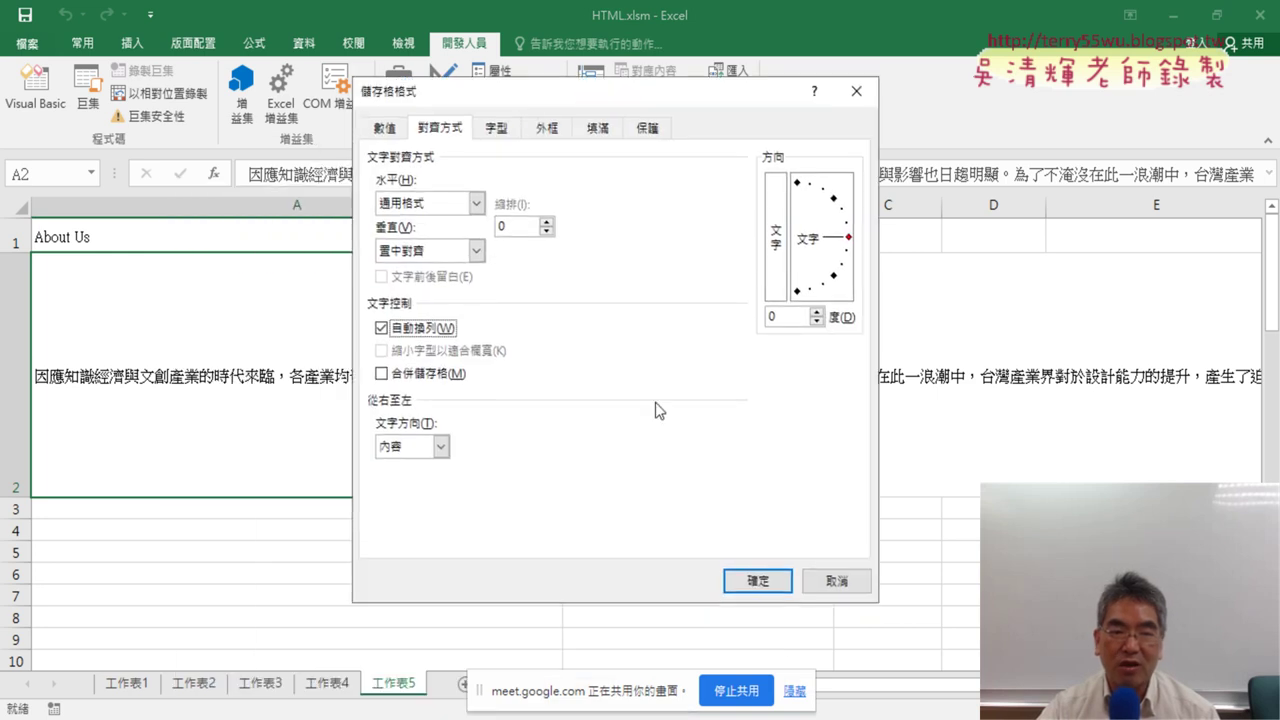
{"action": "left_click", "coordinate": [751, 580]}
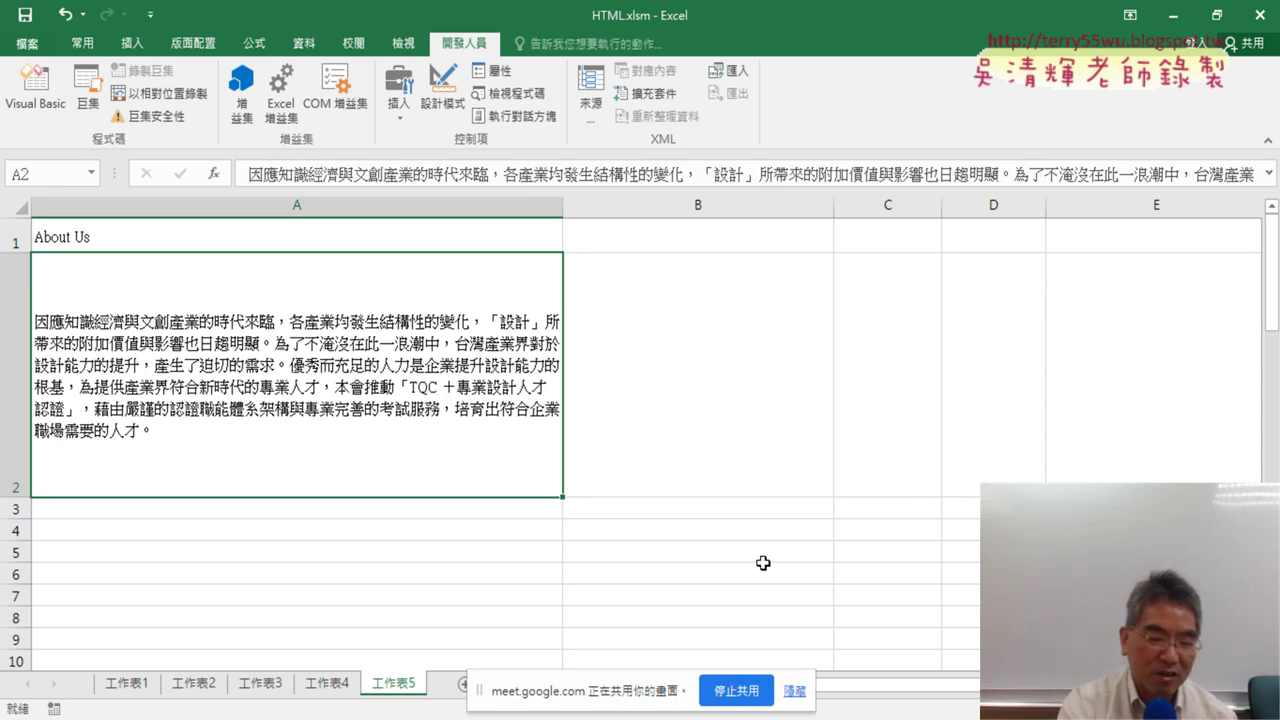
{"action": "key", "text": "ctrl+z"}
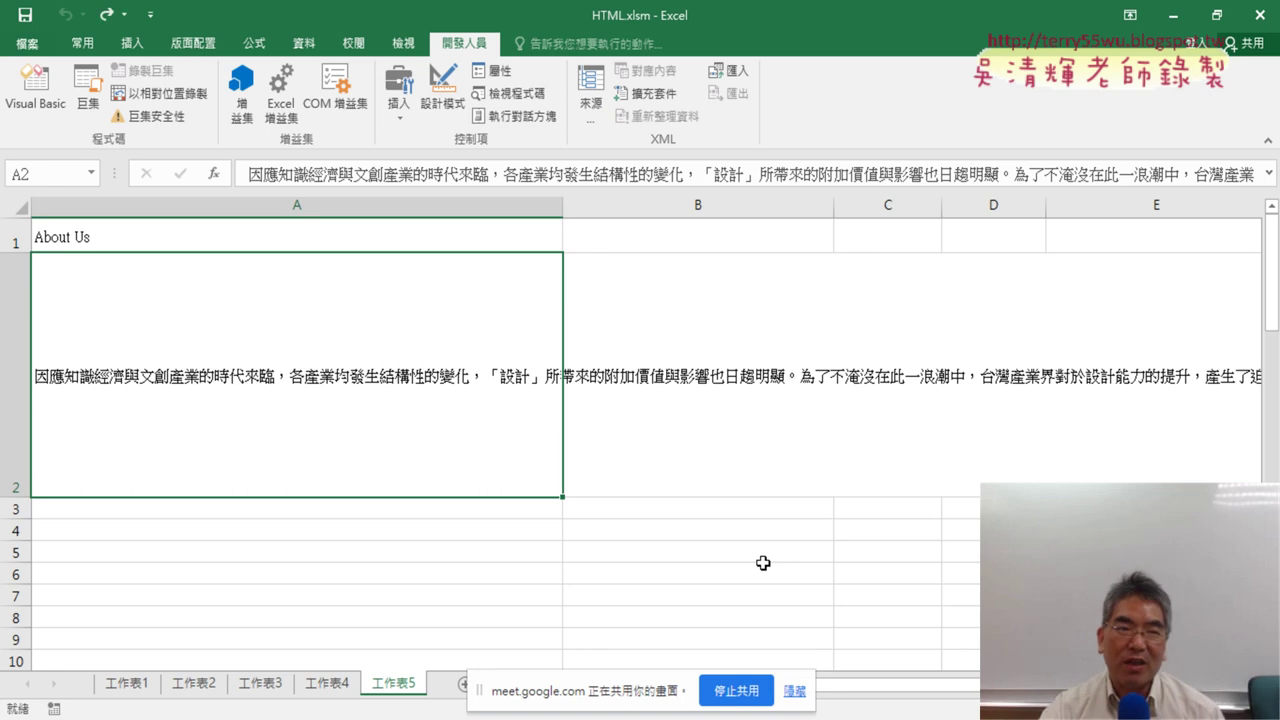
{"action": "left_click", "coordinate": [35, 88]}
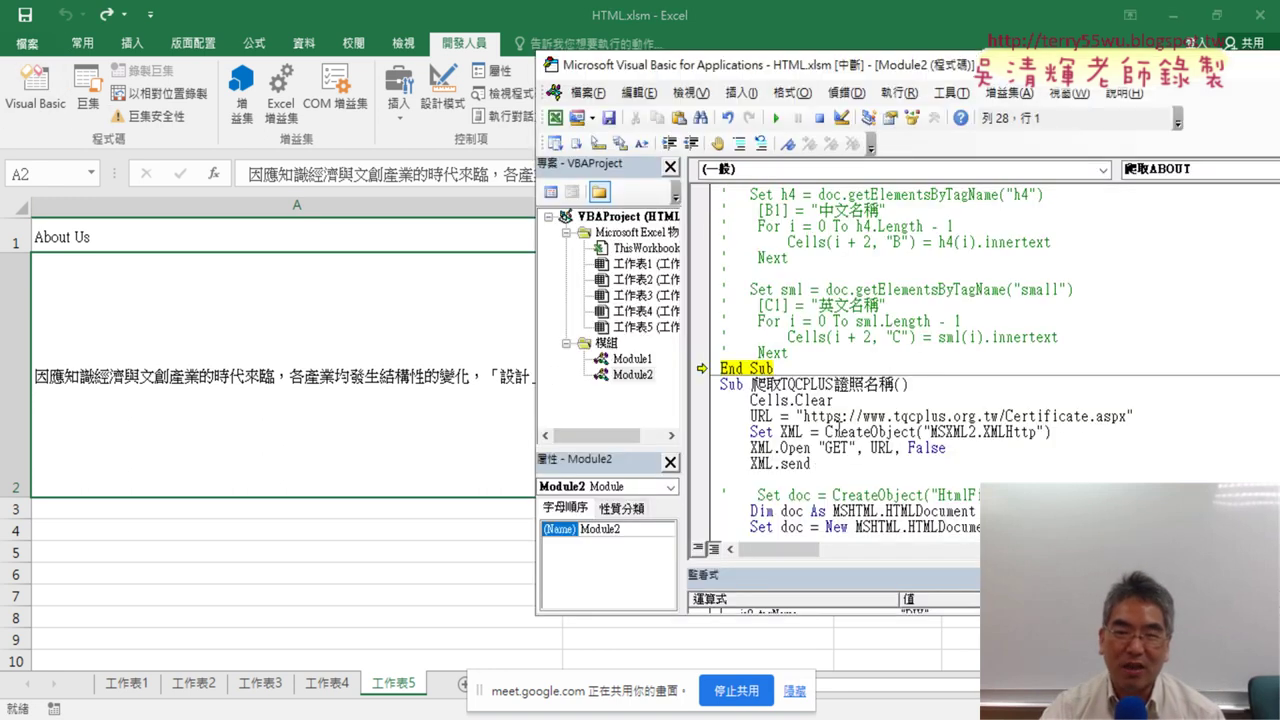
Add the line Range("A2").WrapText = 1 below the [A2] line.
{"action": "scroll", "coordinate": [836, 414], "scroll_direction": "up", "scroll_amount": 1}
{"action": "scroll", "coordinate": [836, 414], "scroll_direction": "up", "scroll_amount": 1}
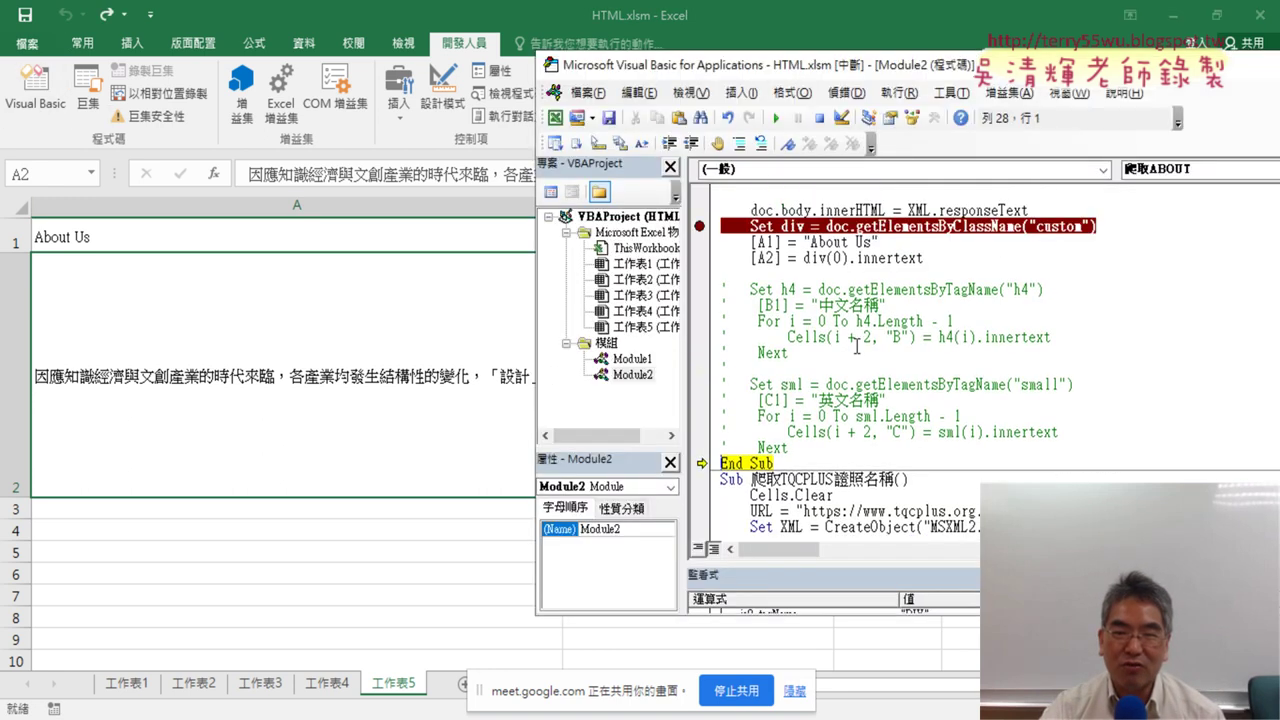
{"action": "left_click", "coordinate": [935, 256]}
{"action": "key", "text": "Return"}
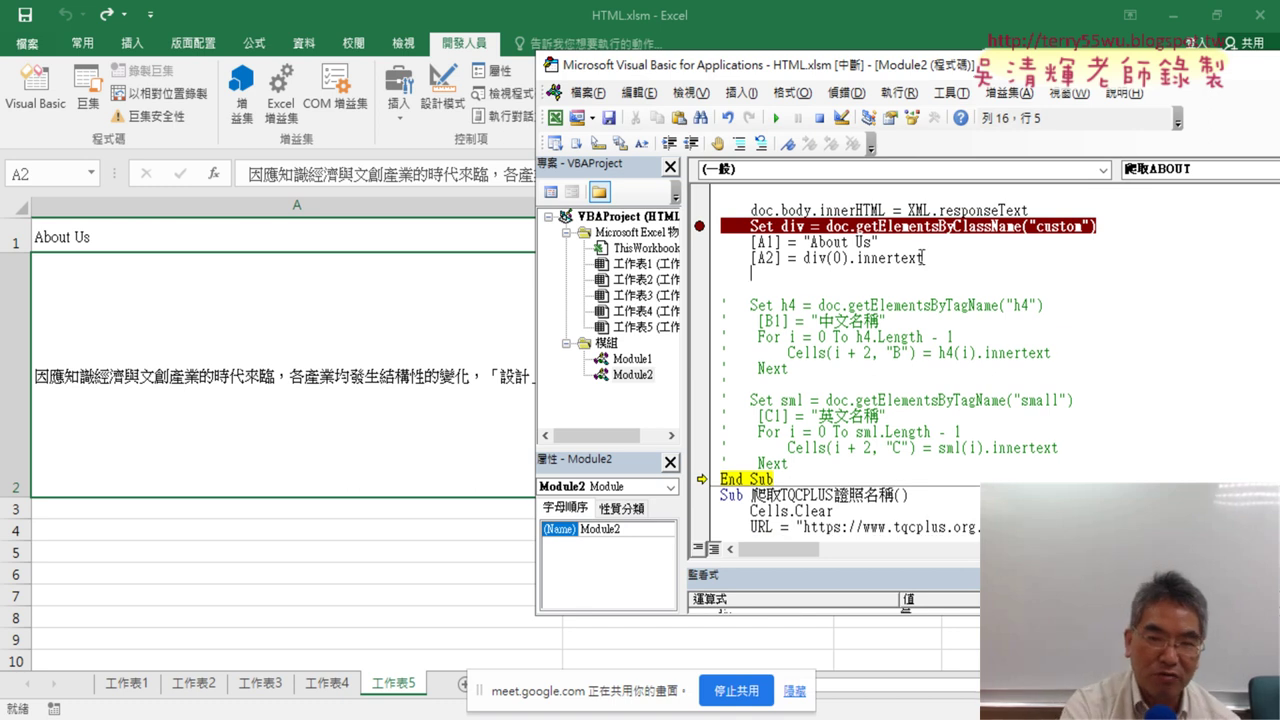
{"action": "type", "text": "range"}
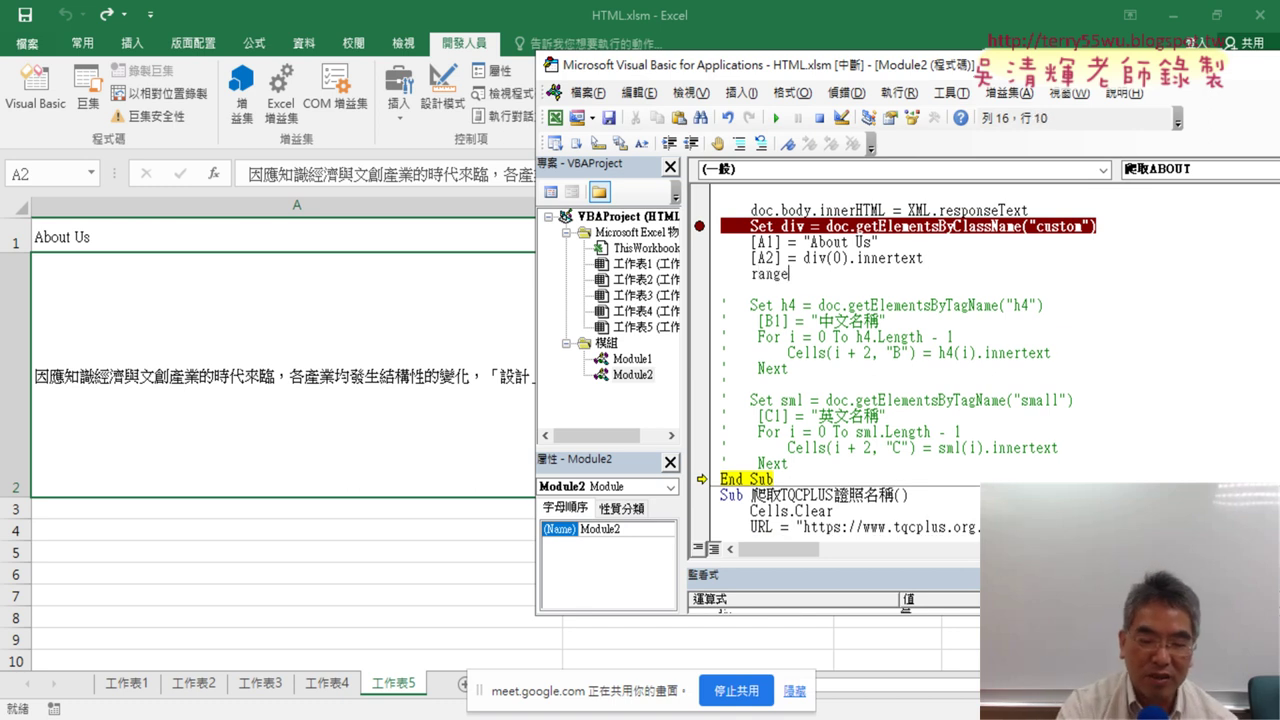
{"action": "type", "text": "("}
{"action": "key", "text": "Return"}
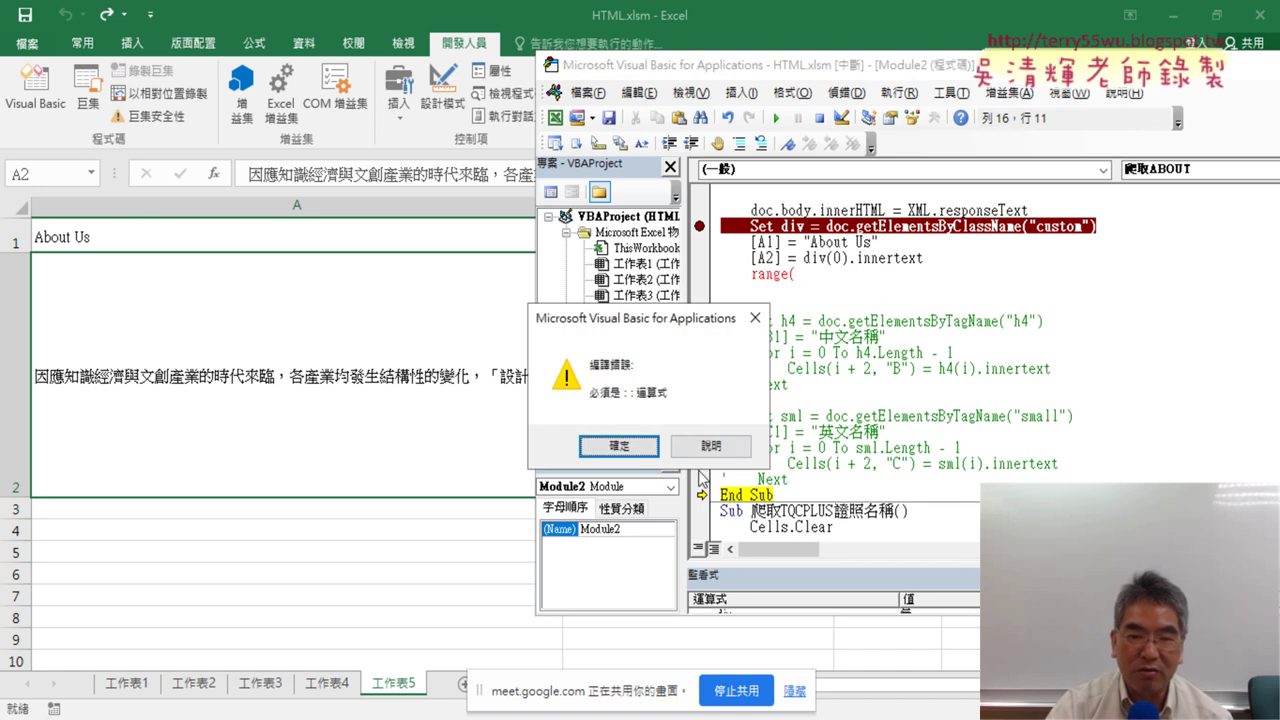
{"action": "left_click", "coordinate": [619, 446]}
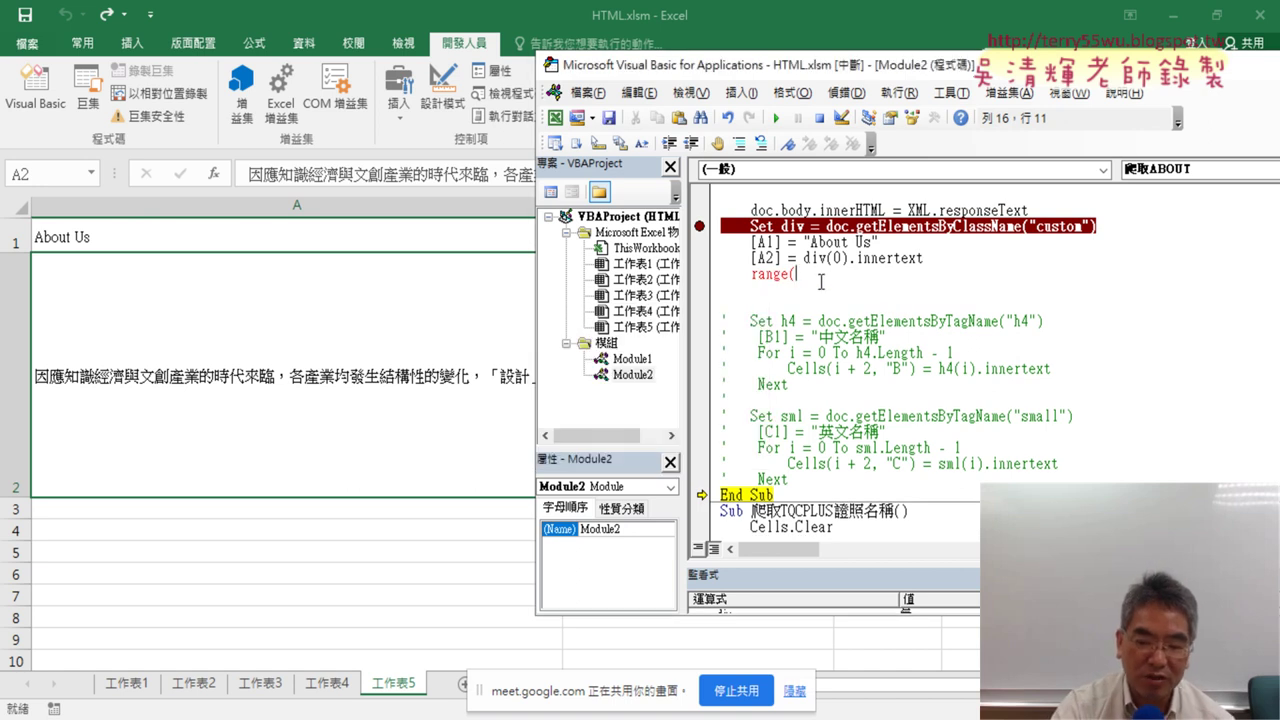
{"action": "type", "text": "\"A"}
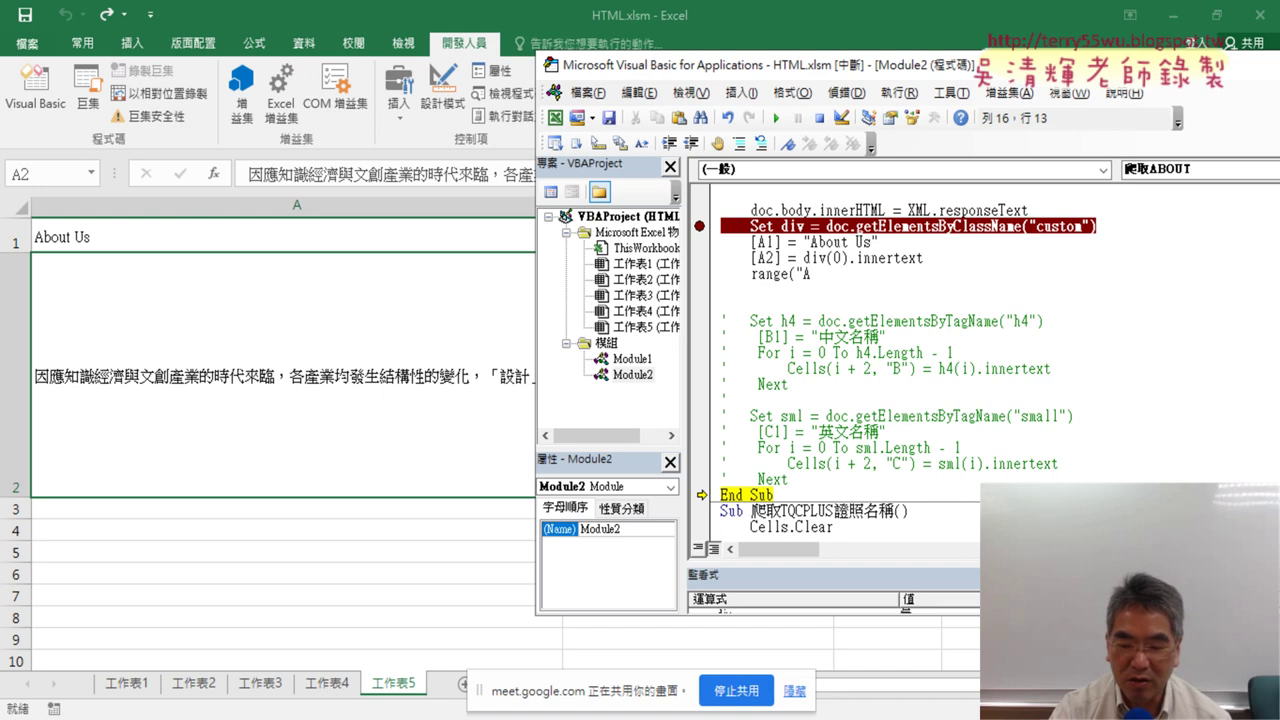
{"action": "type", "text": "2\""}
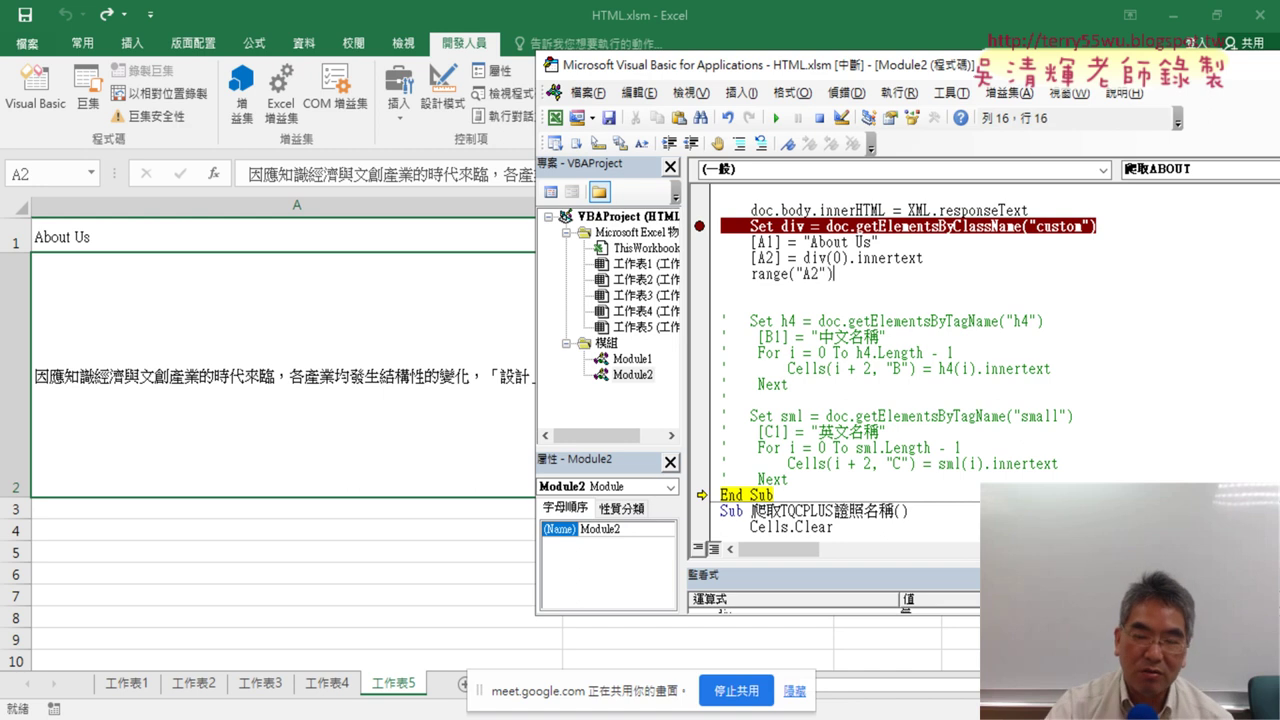
{"action": "type", "text": ")."}
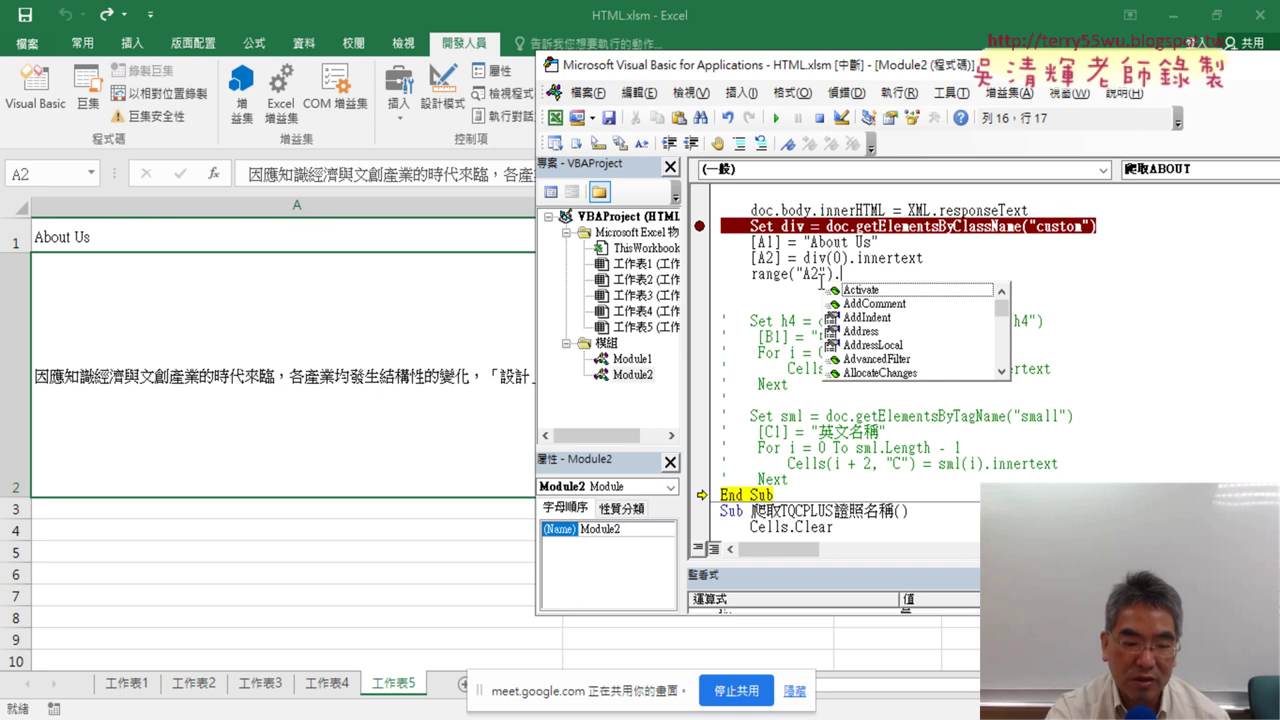
{"action": "type", "text": "w"}
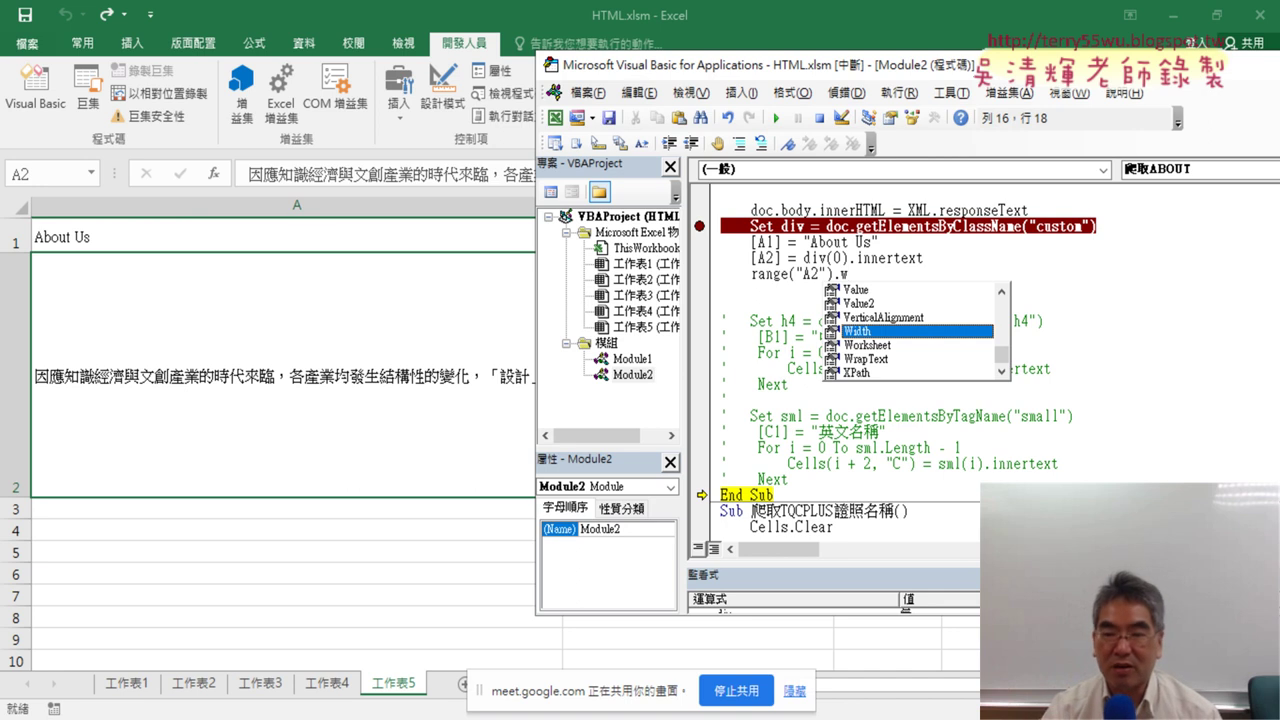
{"action": "key", "text": "Down"}
{"action": "key", "text": "Down"}
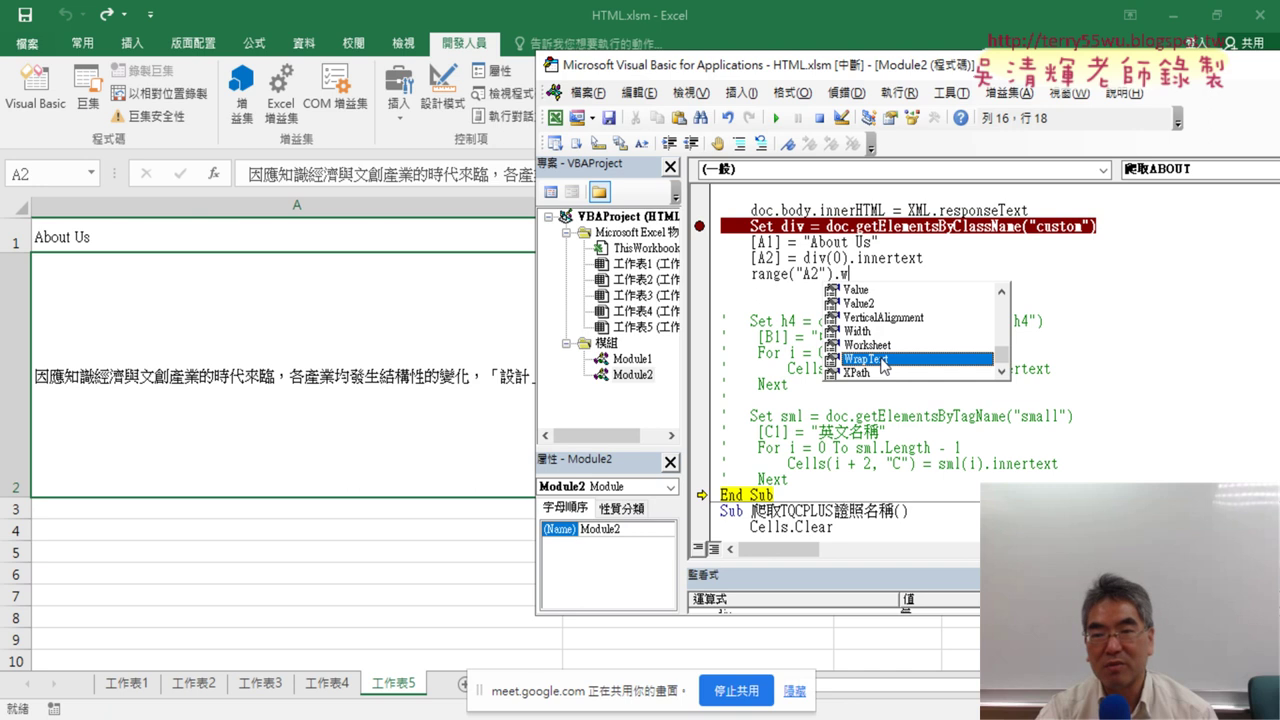
{"action": "key", "text": "Tab"}
{"action": "type", "text": "="}
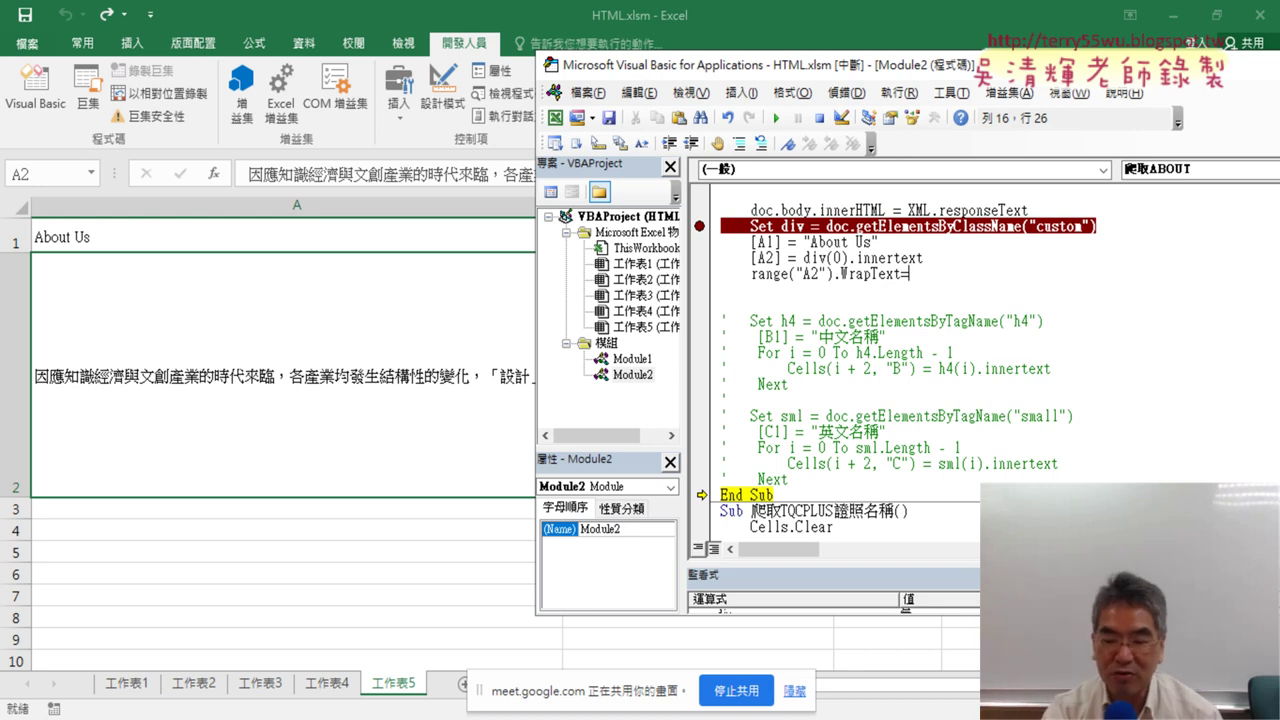
{"action": "type", "text": "1"}
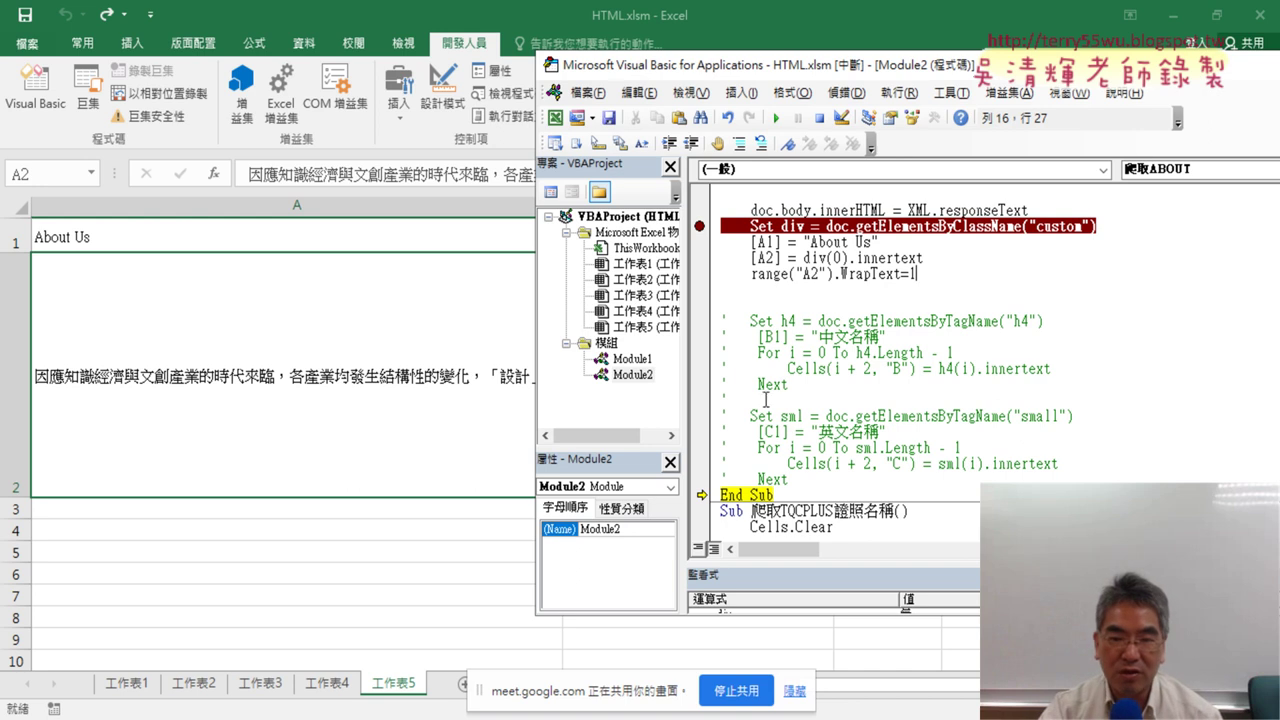
Move the execution point to the WrapText line and run it with F8 so A2 wraps.
{"action": "left_click_drag", "start_coordinate": [697, 494], "coordinate": [708, 273]}
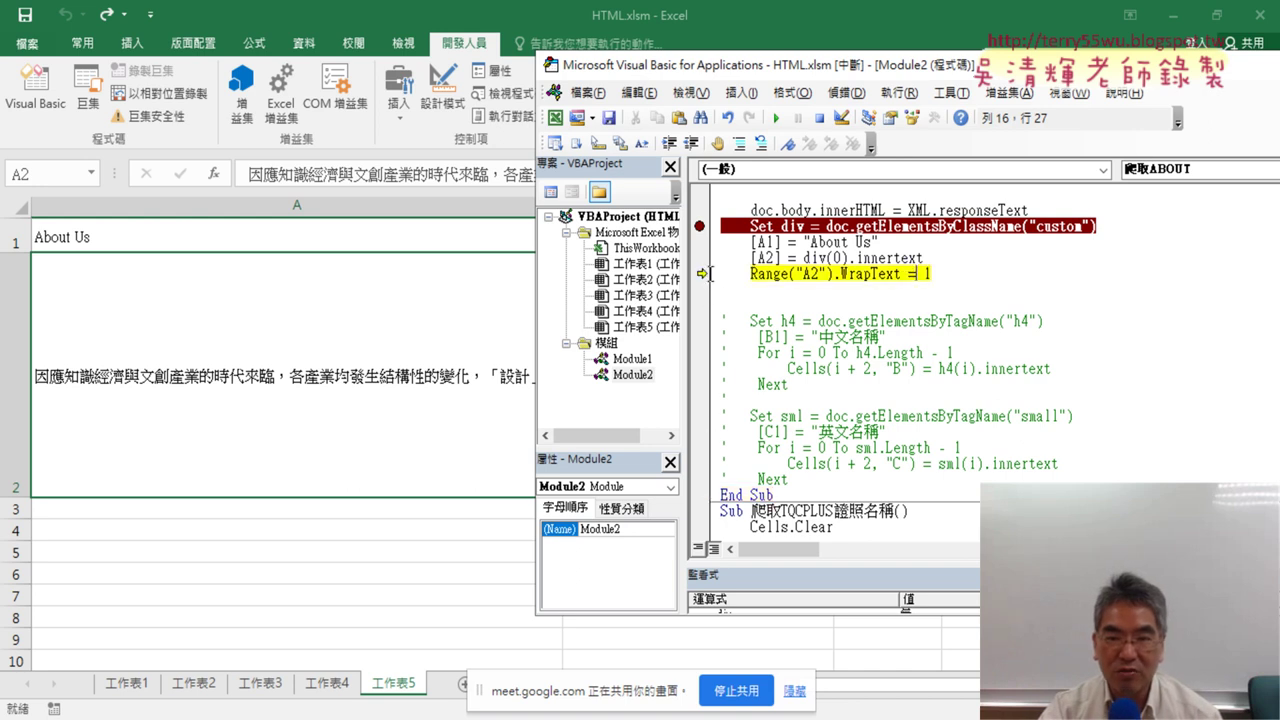
{"action": "left_click", "coordinate": [853, 368]}
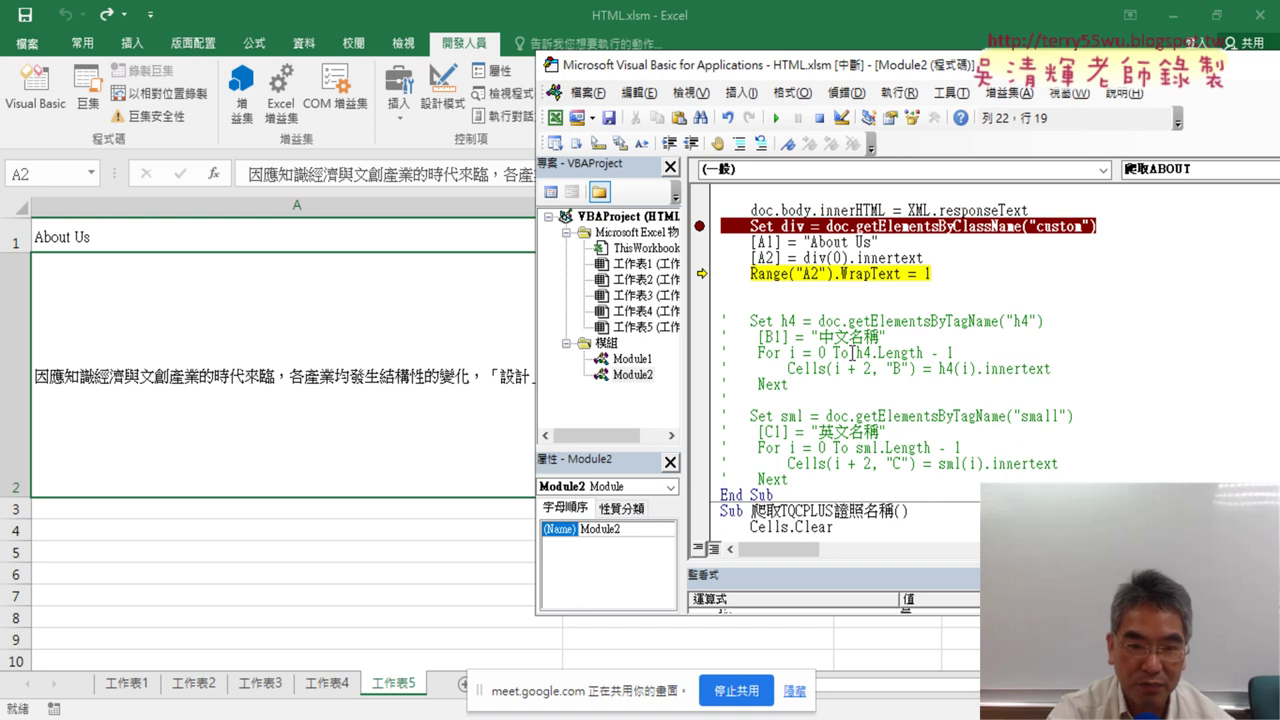
{"action": "key", "text": "F8"}
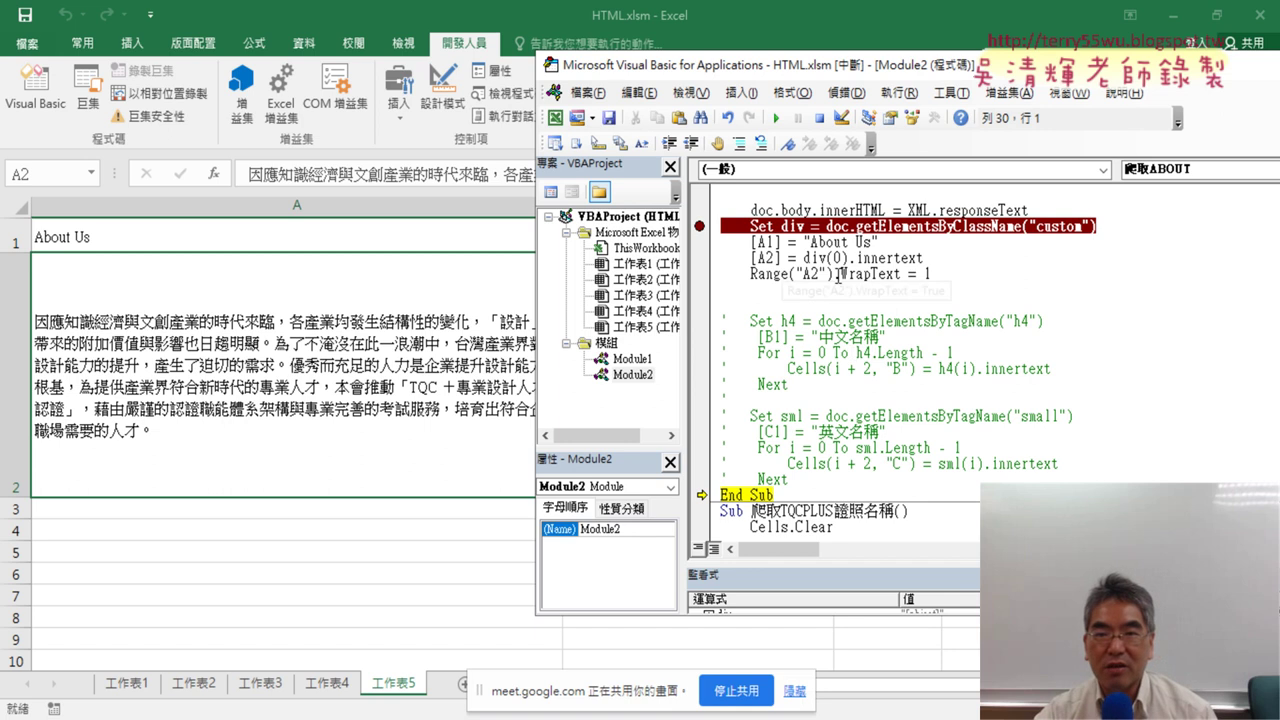
{"action": "left_click", "coordinate": [834, 273]}
{"action": "left_click_drag", "start_coordinate": [834, 273], "coordinate": [931, 273]}
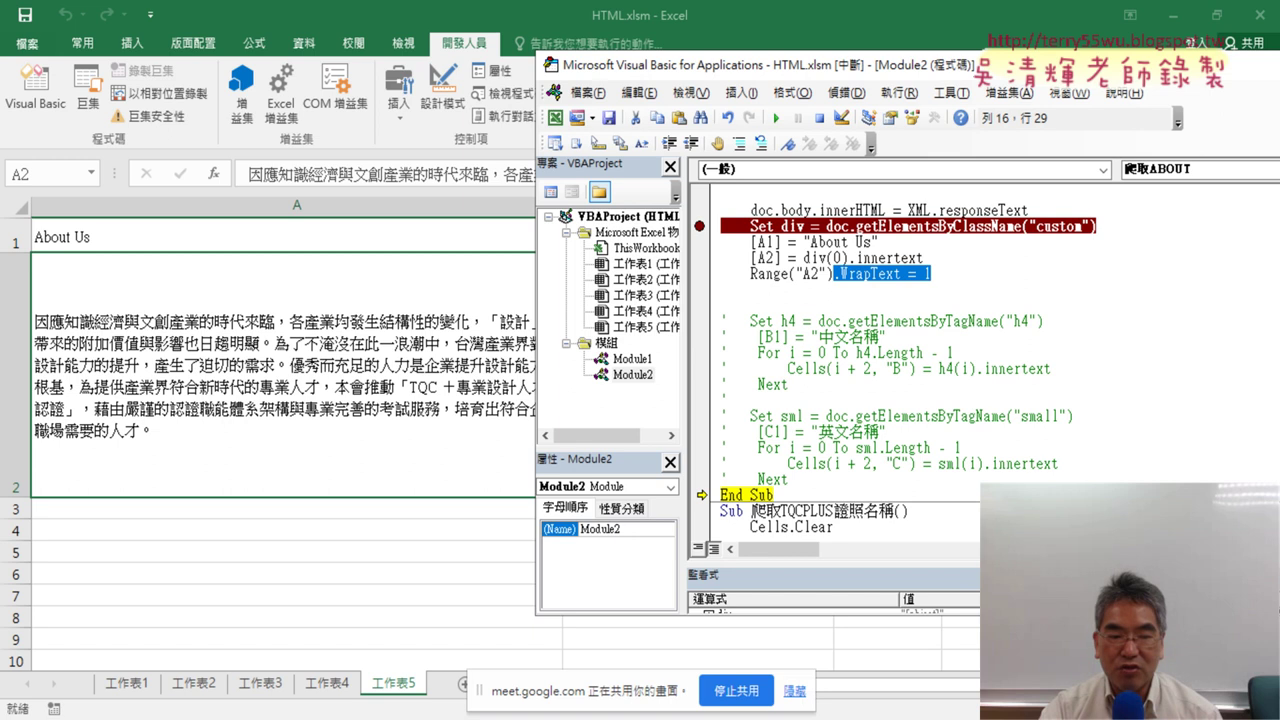
{"action": "left_click", "coordinate": [340, 680]}
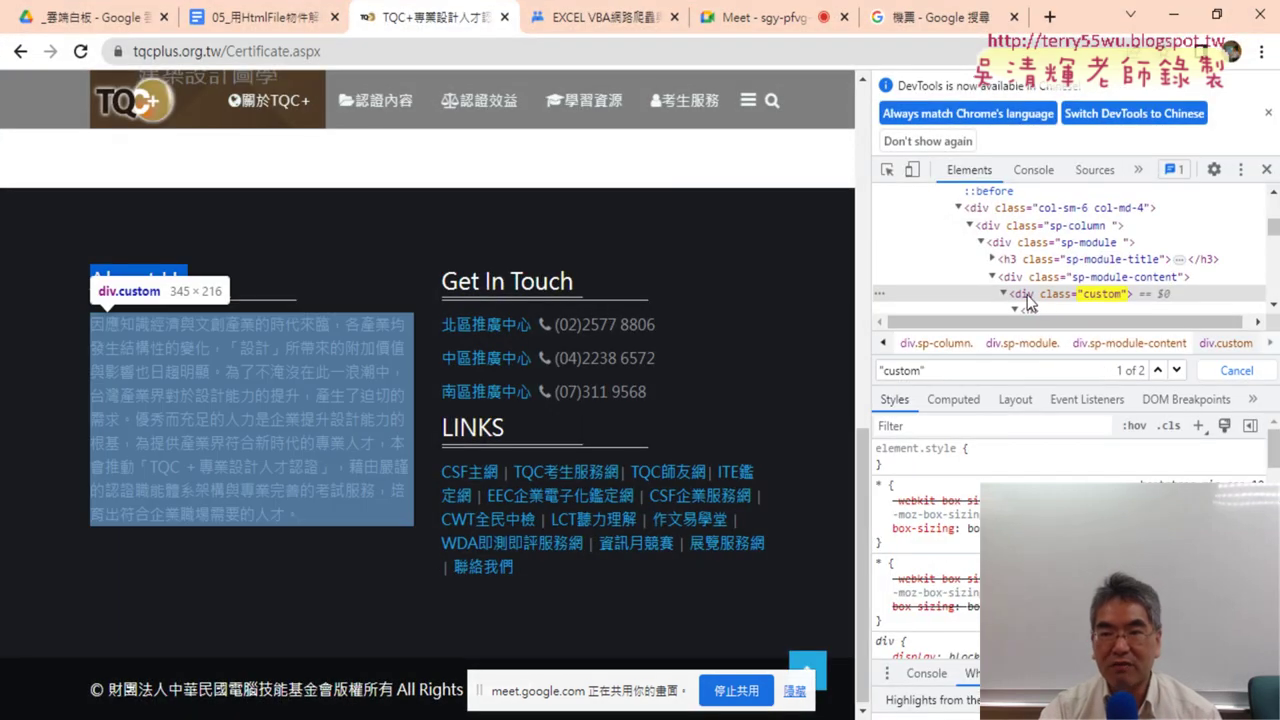
{"action": "scroll", "coordinate": [1108, 300], "scroll_direction": "down", "scroll_amount": 2}
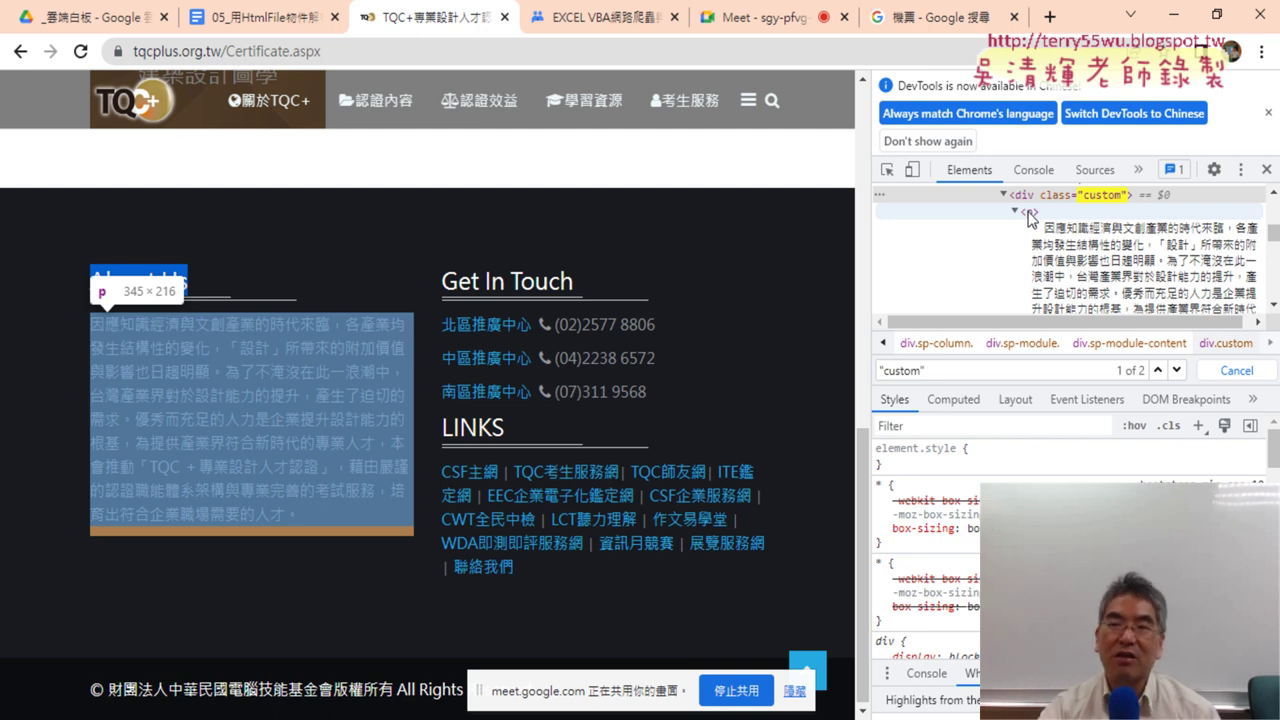
Comment out the four existing lines that fill A1 and A2.
{"action": "left_click", "coordinate": [1173, 15]}
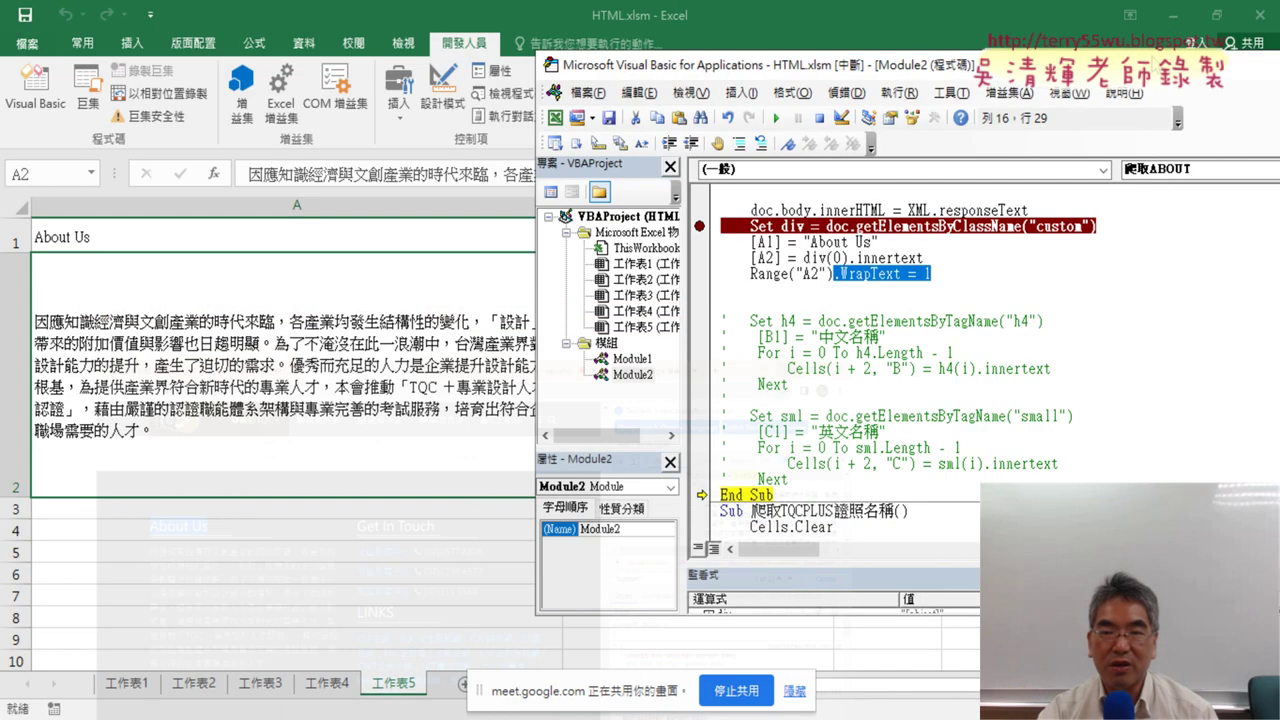
{"action": "scroll", "coordinate": [872, 302], "scroll_direction": "up", "scroll_amount": 1}
{"action": "left_click", "coordinate": [966, 328]}
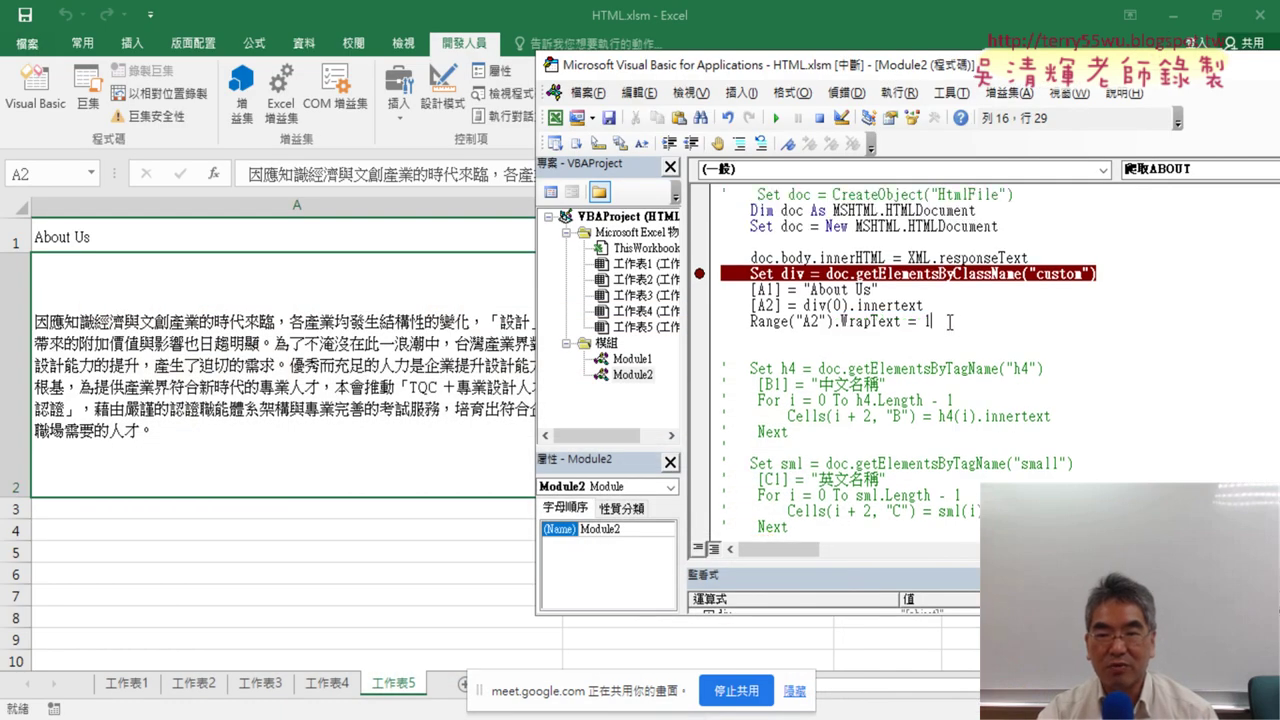
{"action": "left_click_drag", "start_coordinate": [949, 322], "coordinate": [724, 273]}
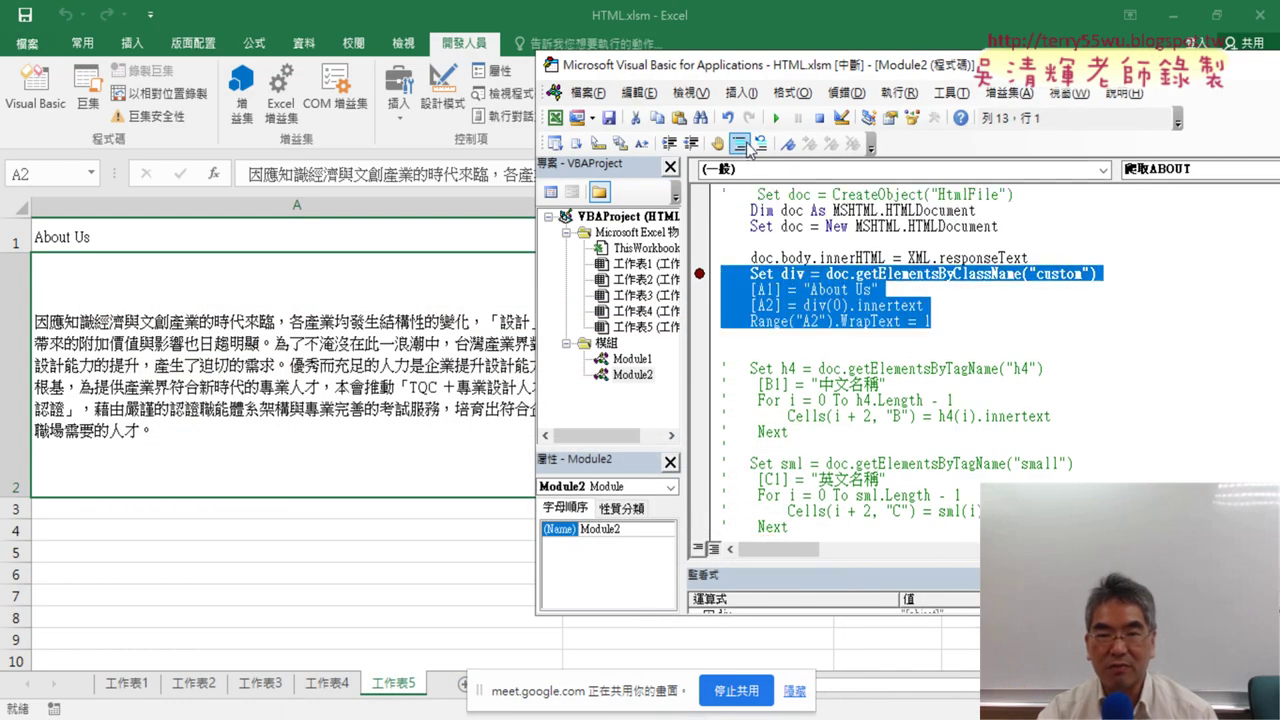
{"action": "left_click", "coordinate": [740, 143]}
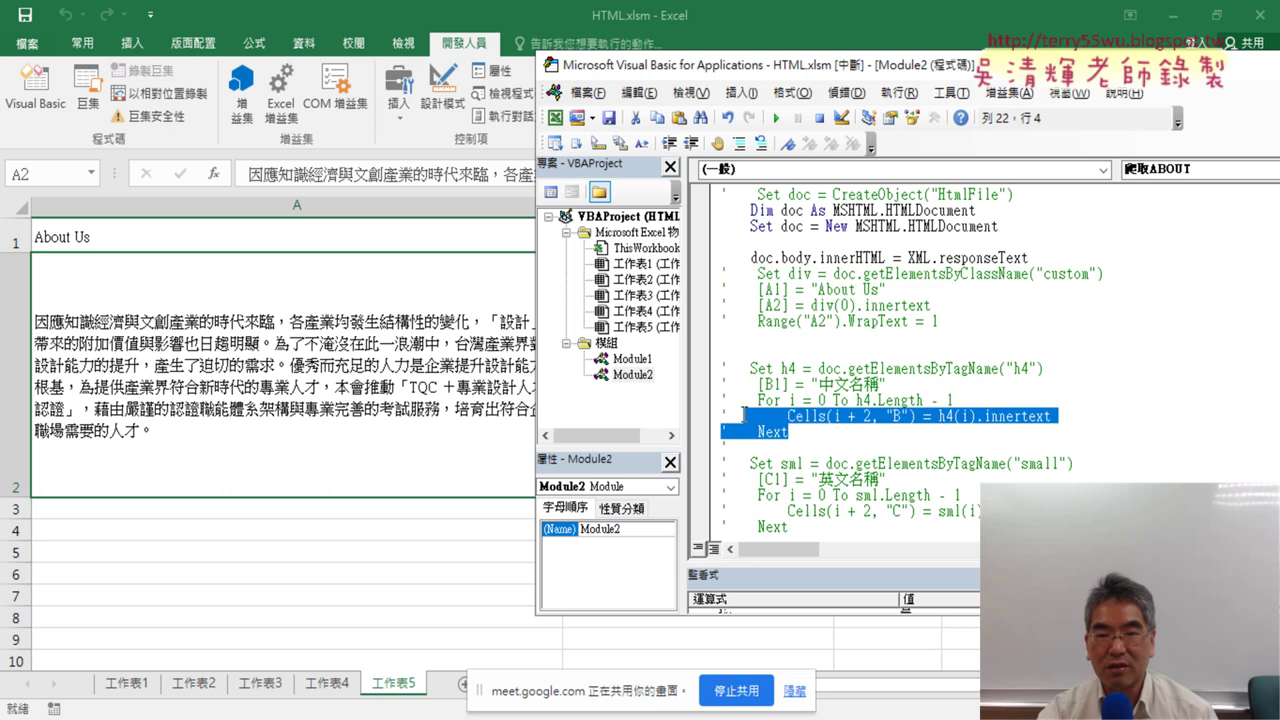
Uncomment the Set h4 block and loop, renaming h4 to p and the tag to "p".
{"action": "left_click_drag", "start_coordinate": [790, 434], "coordinate": [722, 368]}
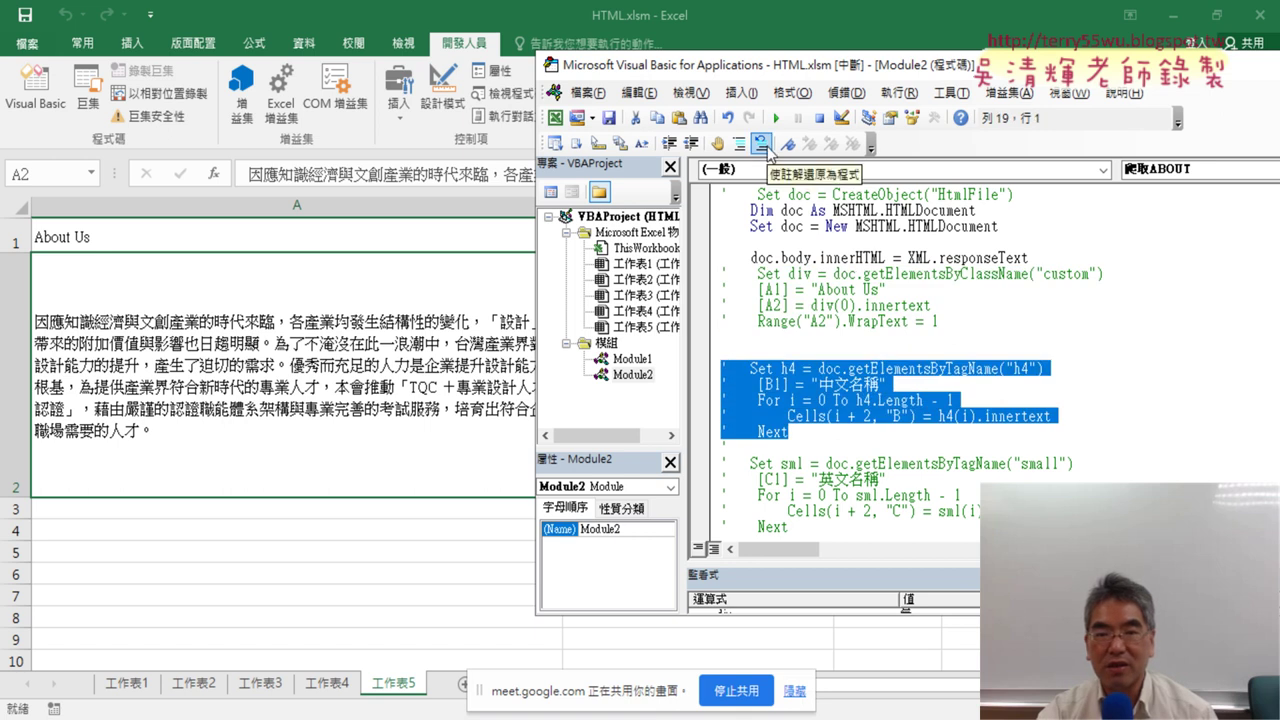
{"action": "left_click", "coordinate": [761, 143]}
{"action": "left_click", "coordinate": [803, 368]}
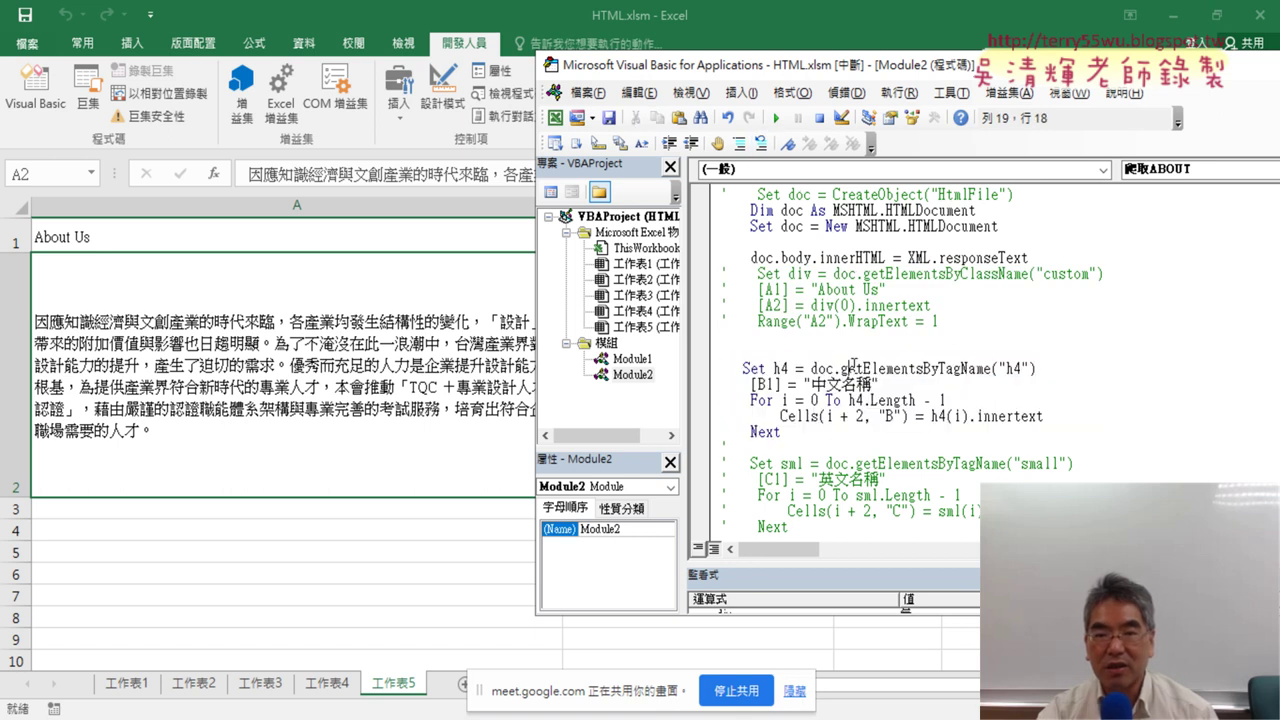
{"action": "double_click", "coordinate": [783, 368]}
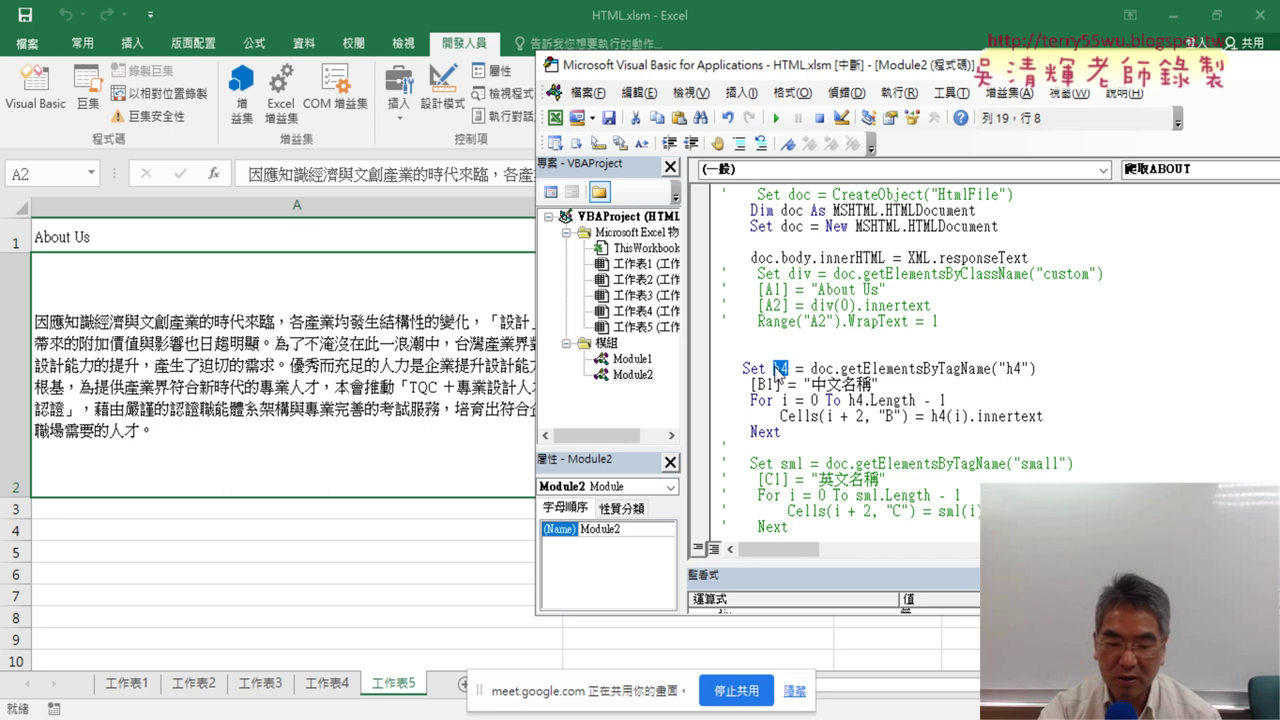
{"action": "type", "text": "p"}
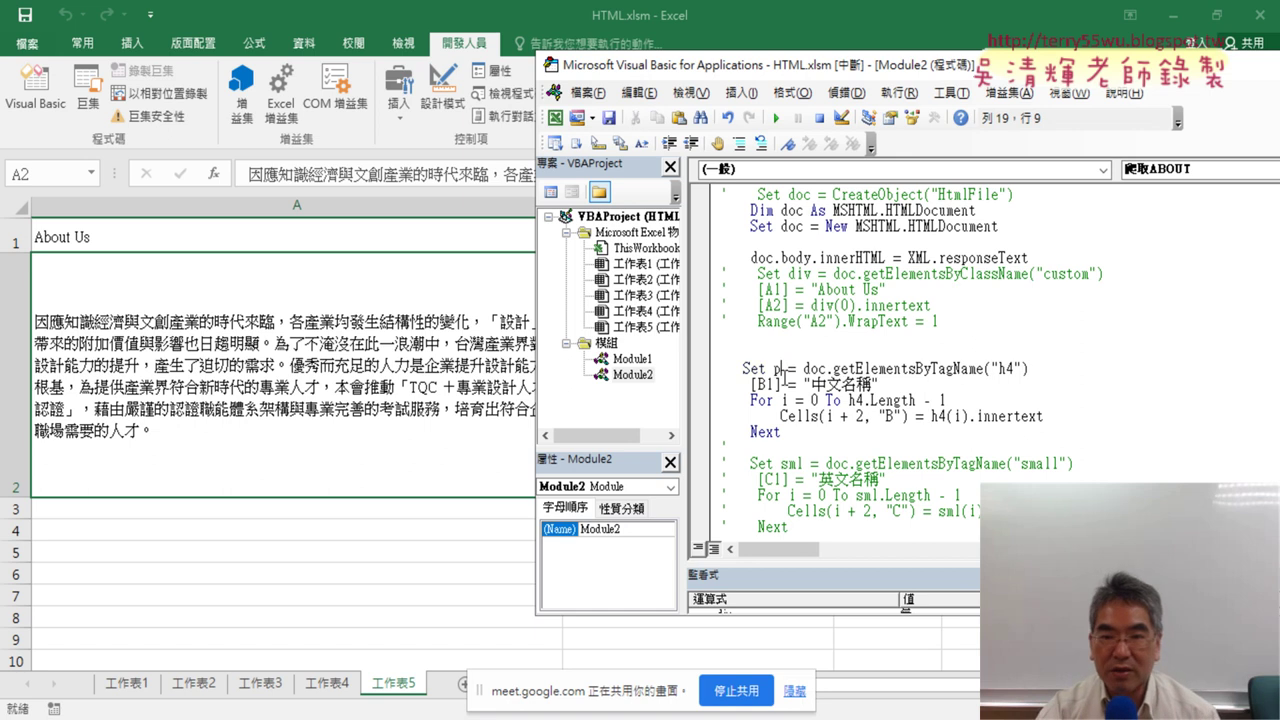
{"action": "double_click", "coordinate": [1007, 369]}
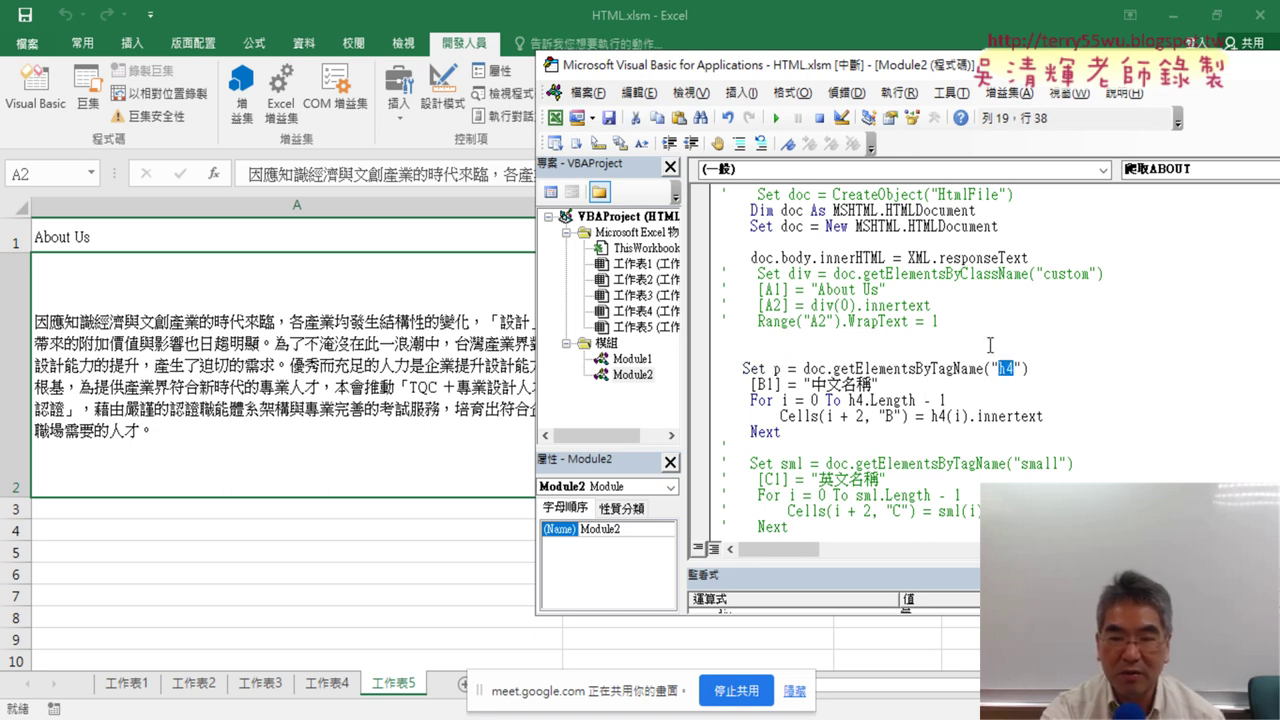
{"action": "type", "text": "p"}
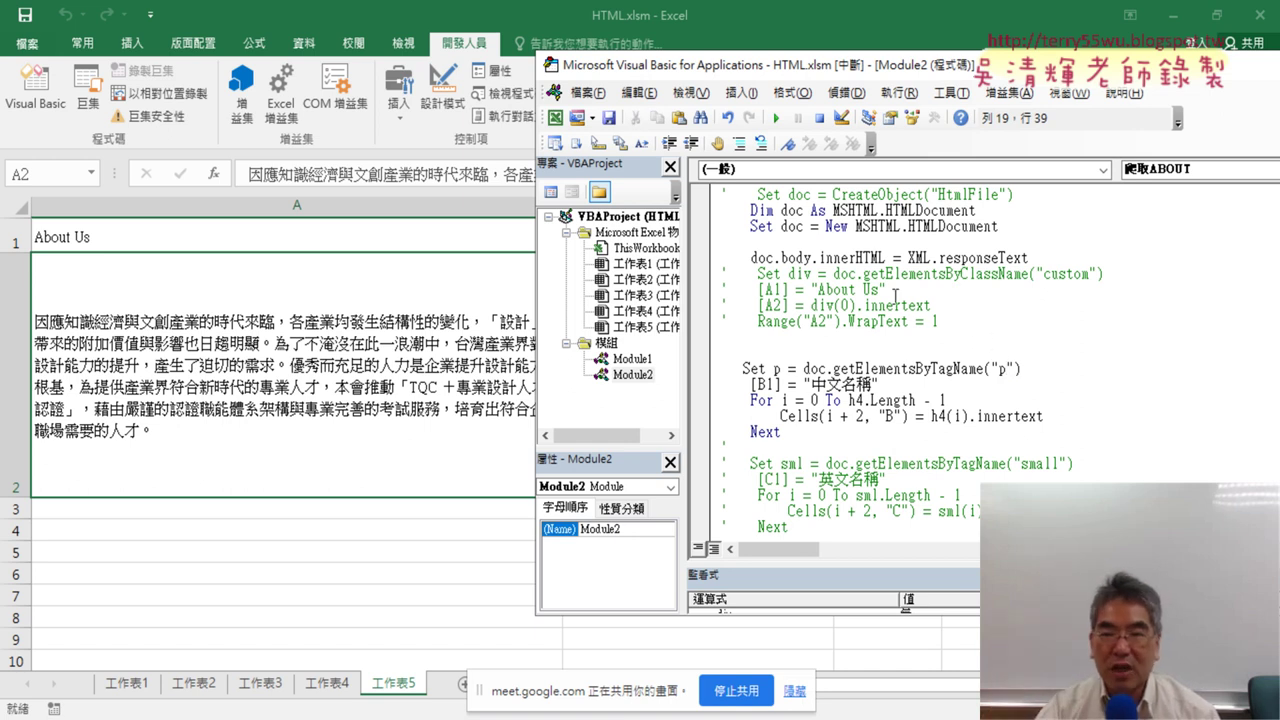
Copy the [A1] = "About Us" line over the [B1] = "中文名稱" heading line.
{"action": "left_click_drag", "start_coordinate": [887, 290], "coordinate": [770, 290]}
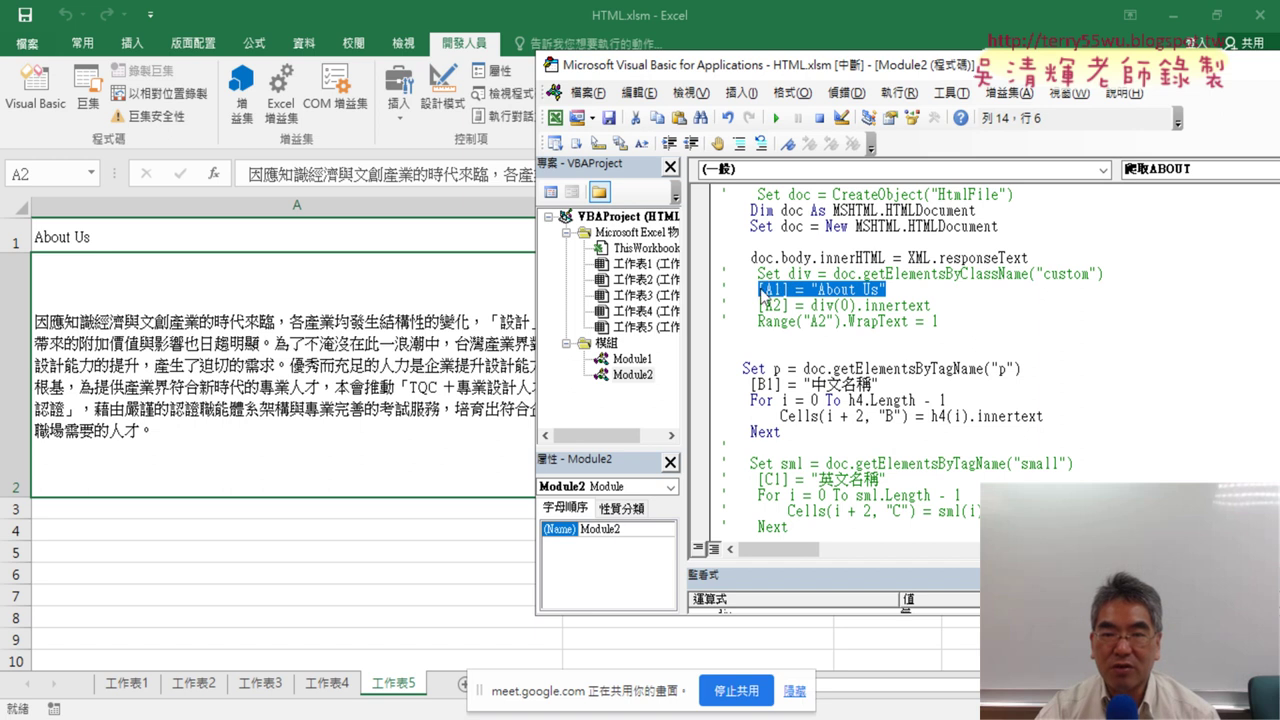
{"action": "right_click", "coordinate": [786, 290]}
{"action": "left_click", "coordinate": [833, 345]}
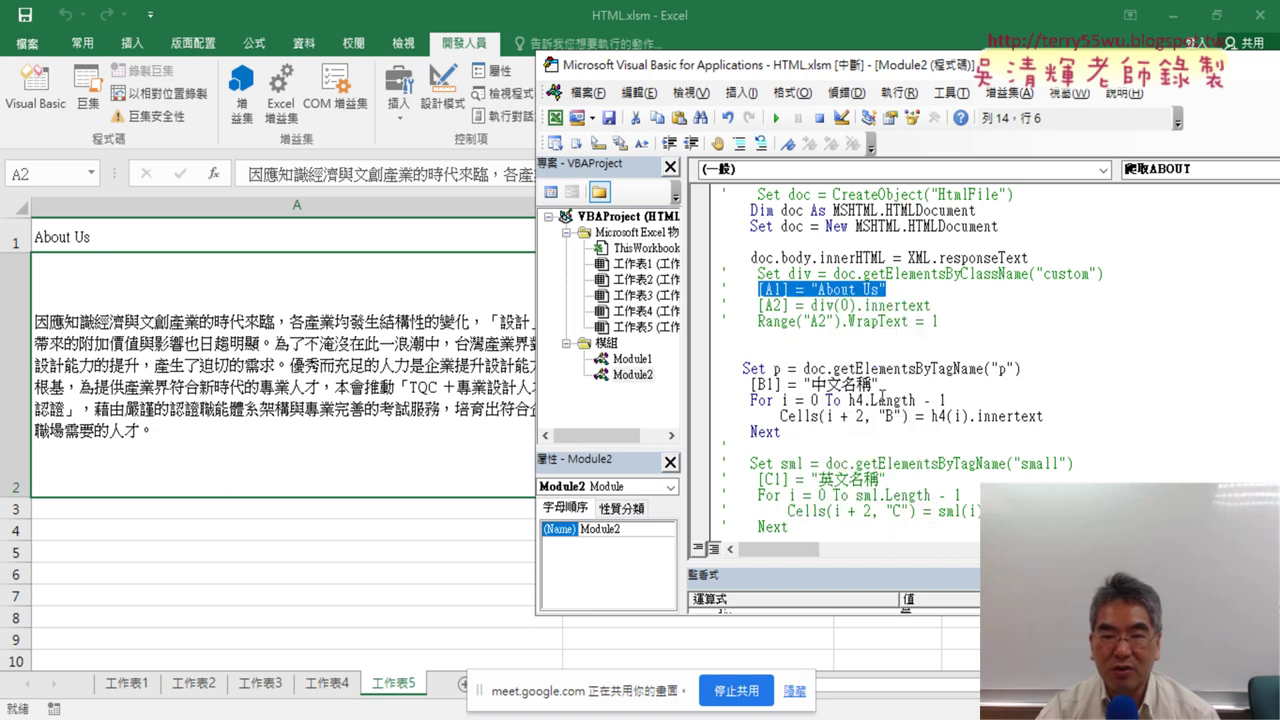
{"action": "left_click_drag", "start_coordinate": [880, 385], "coordinate": [752, 385]}
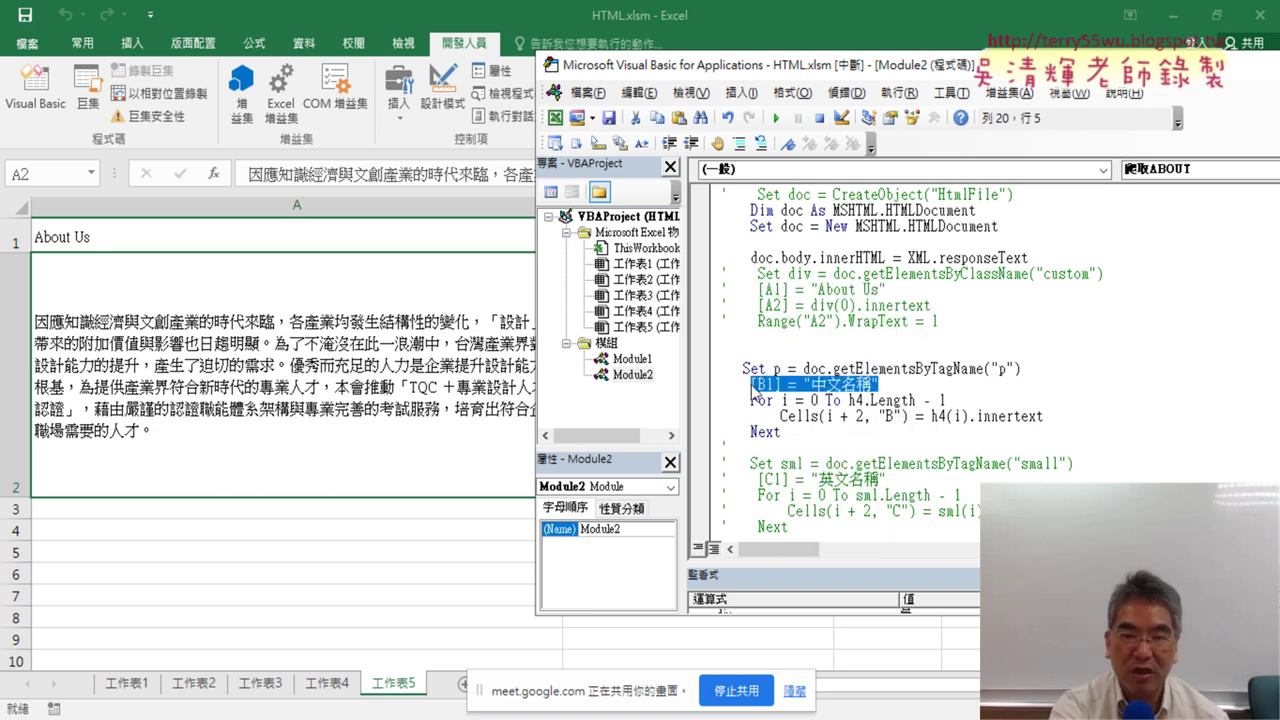
{"action": "key", "text": "ctrl+v"}
{"action": "left_click", "coordinate": [845, 445]}
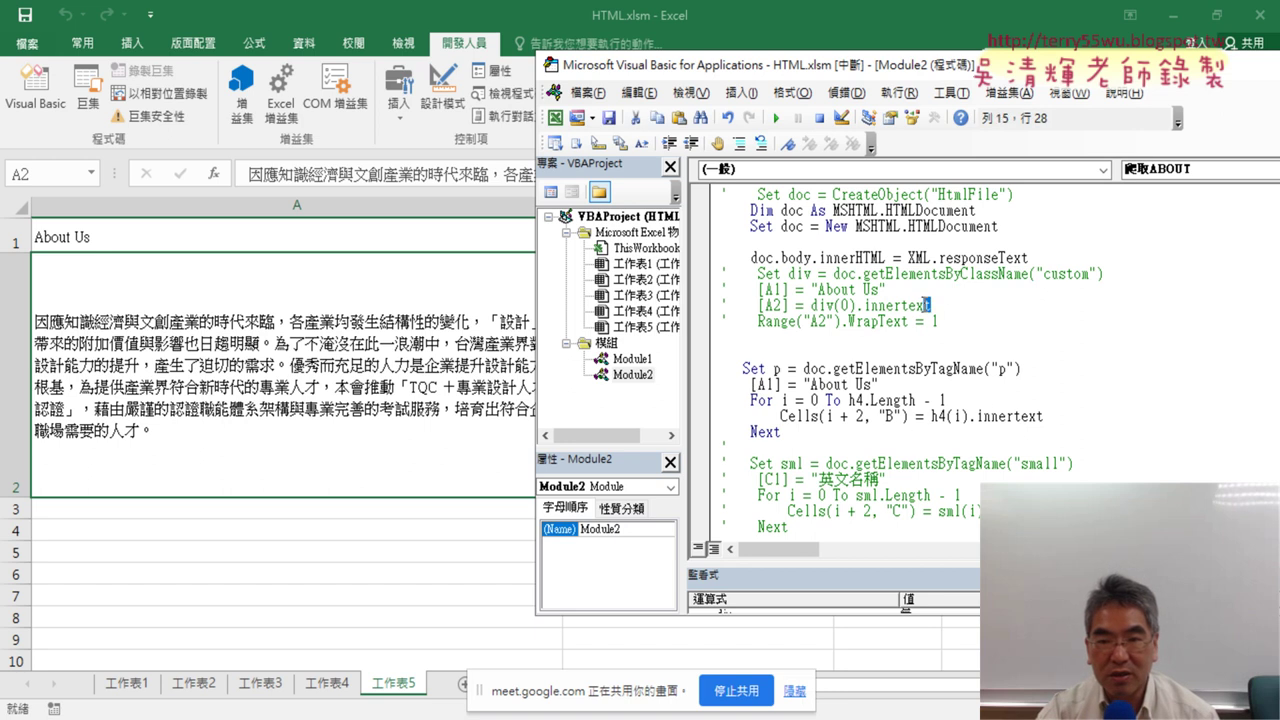
Copy the [A2] text and A2 WrapText lines, selecting the For…Next loop to replace.
{"action": "left_click_drag", "start_coordinate": [931, 305], "coordinate": [759, 300]}
{"action": "left_click_drag", "start_coordinate": [966, 318], "coordinate": [704, 306]}
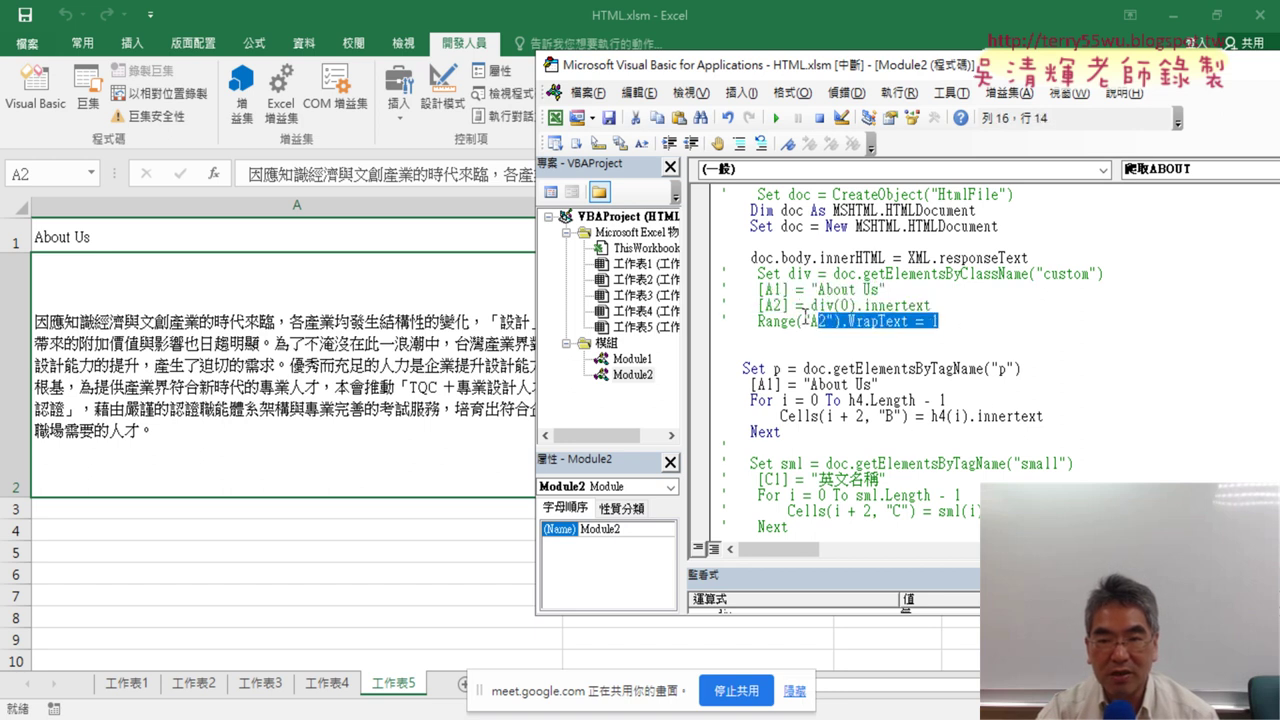
{"action": "right_click", "coordinate": [800, 316]}
{"action": "left_click", "coordinate": [848, 345]}
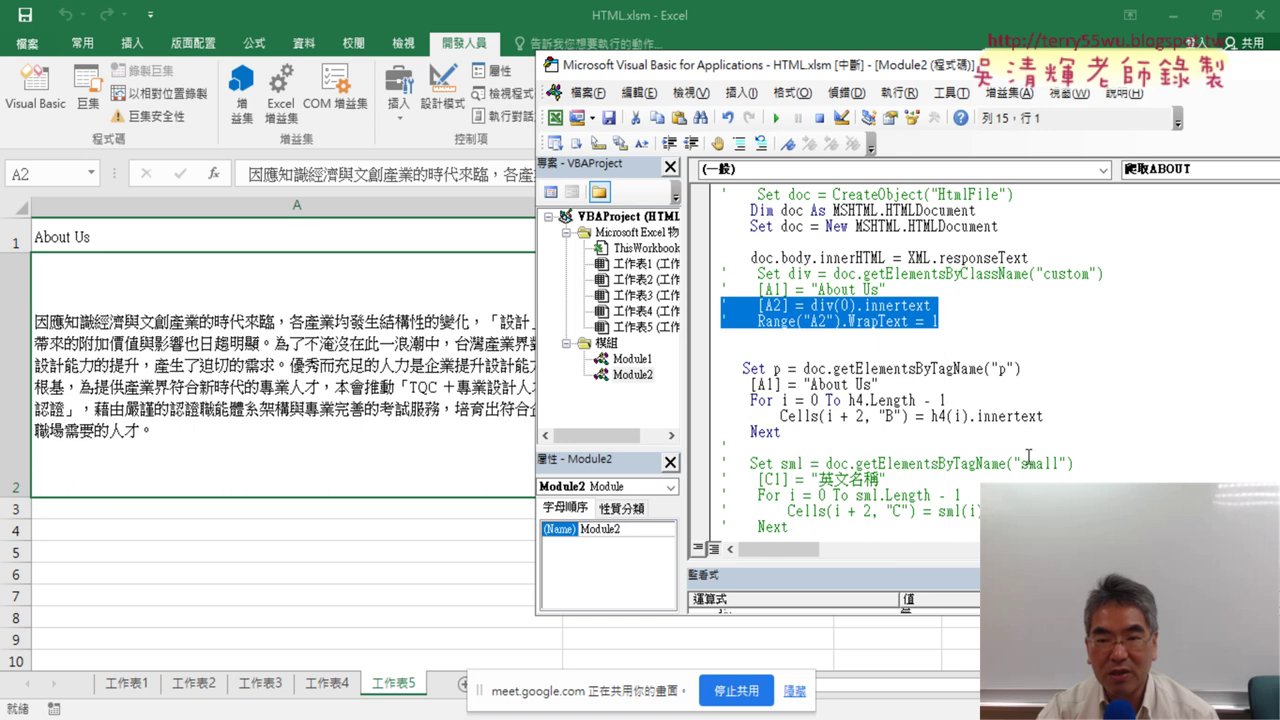
{"action": "left_click_drag", "start_coordinate": [825, 434], "coordinate": [707, 400]}
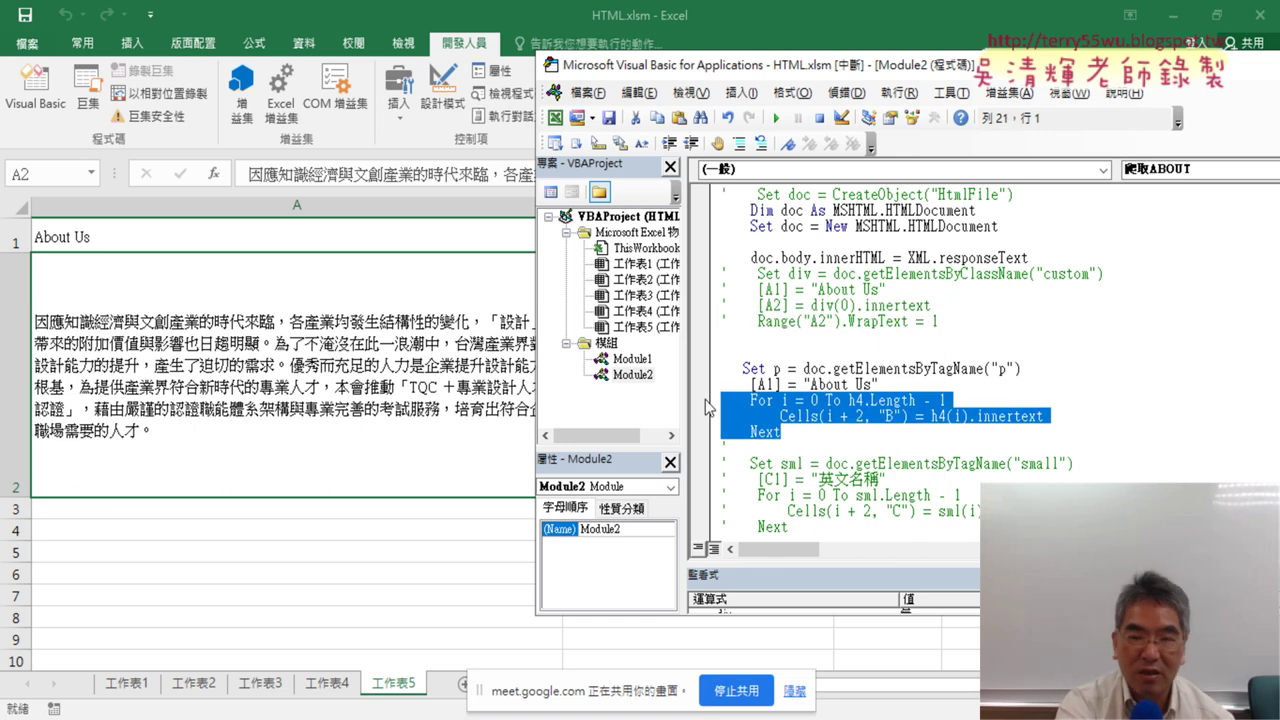
Replace the loop with uncommented [A2] = p(0).innertext and Range("A2").WrapText = 1 lines.
{"action": "key", "text": "ctrl+v"}
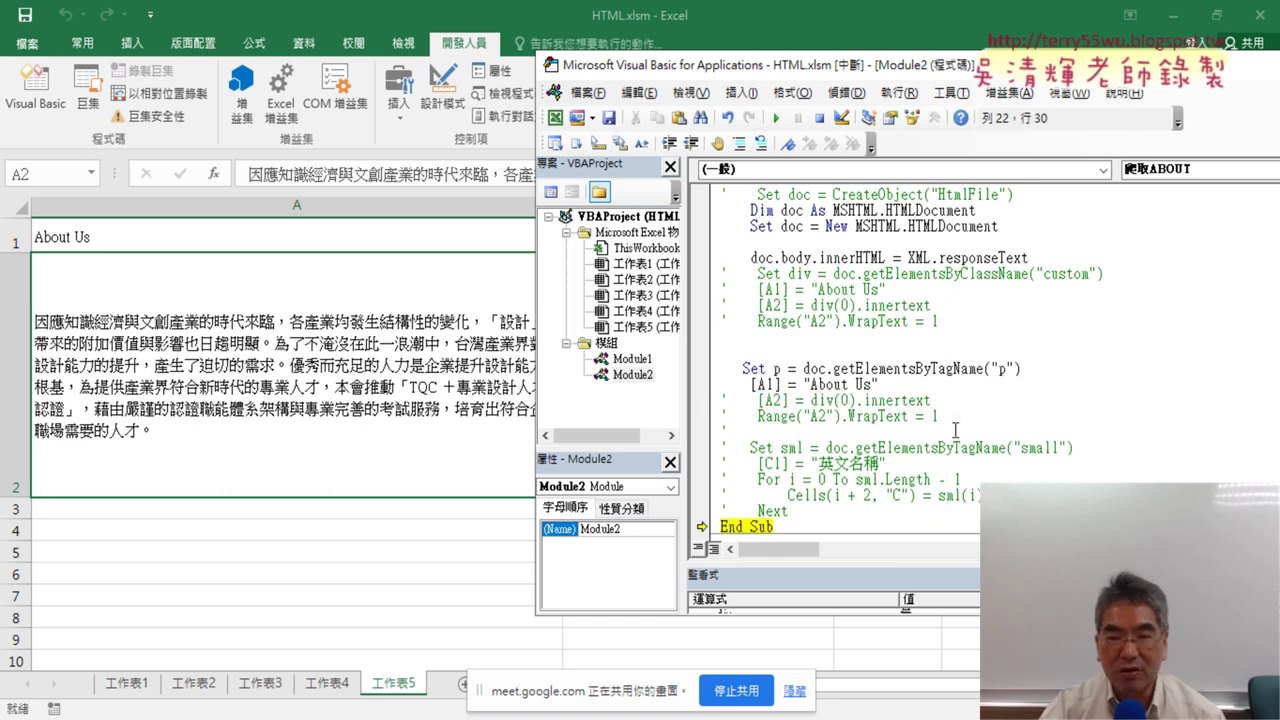
{"action": "left_click_drag", "start_coordinate": [940, 418], "coordinate": [720, 400]}
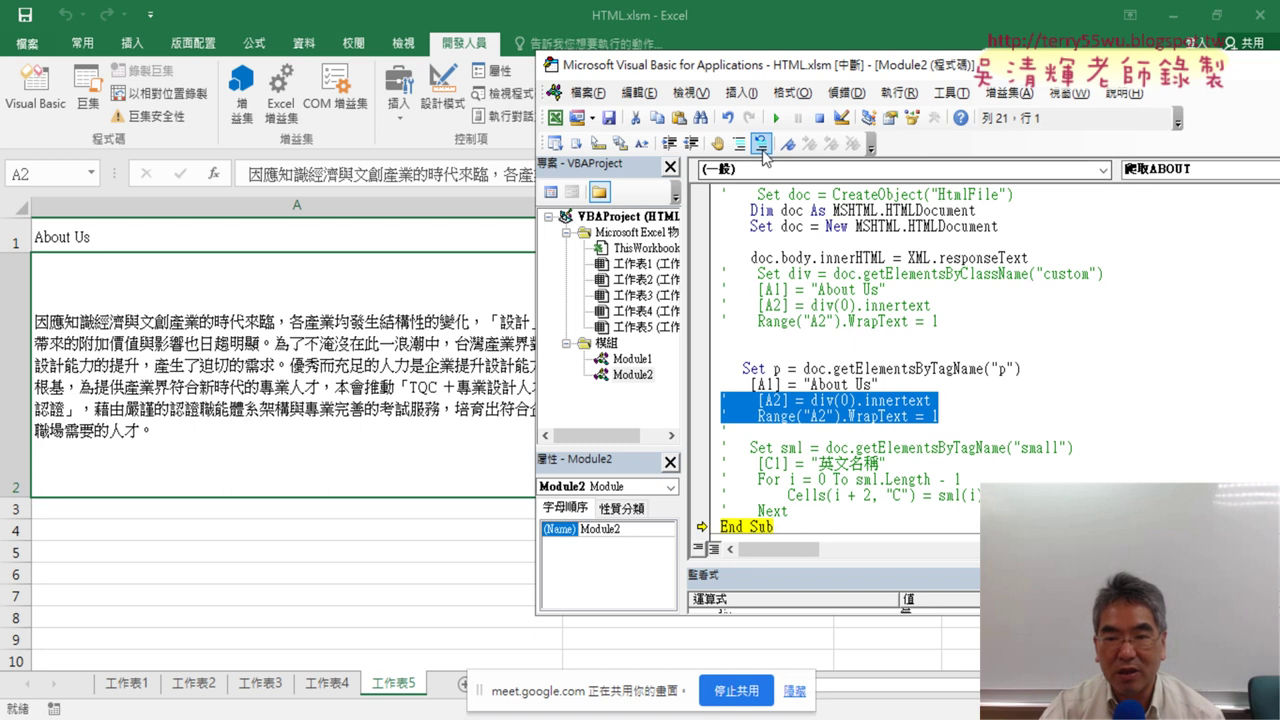
{"action": "left_click", "coordinate": [762, 150]}
{"action": "double_click", "coordinate": [1003, 369]}
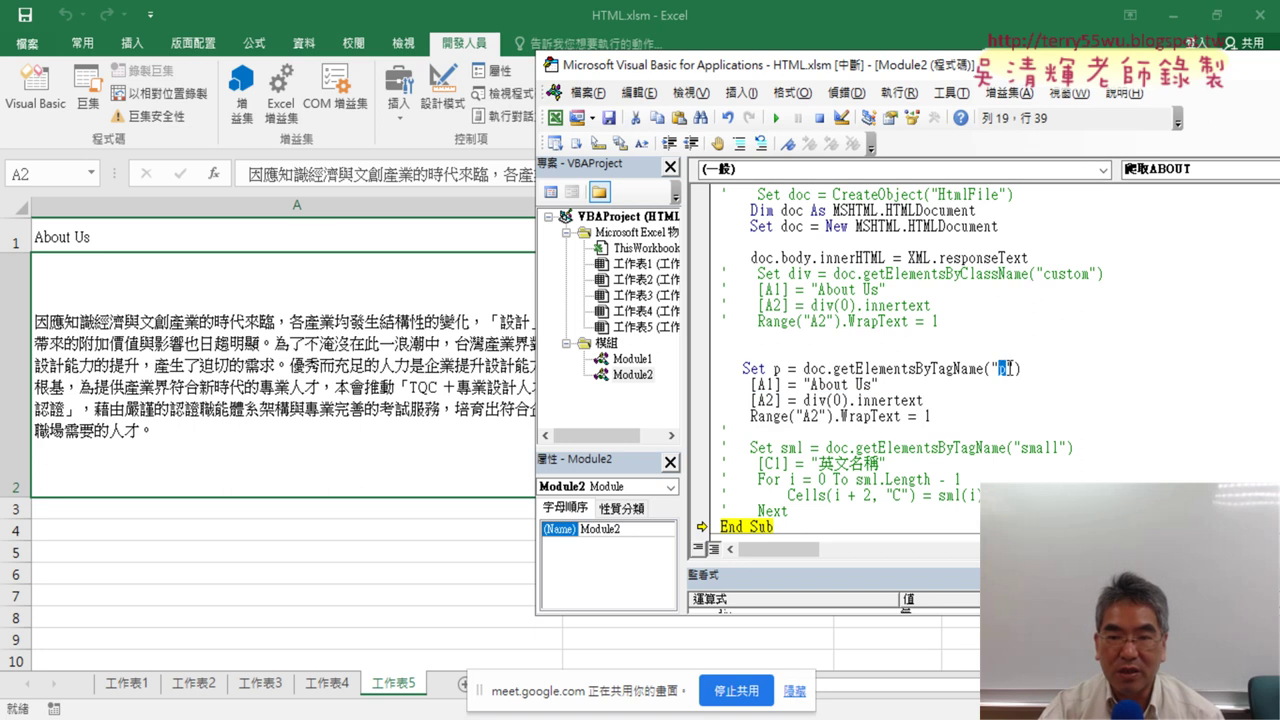
{"action": "double_click", "coordinate": [815, 400]}
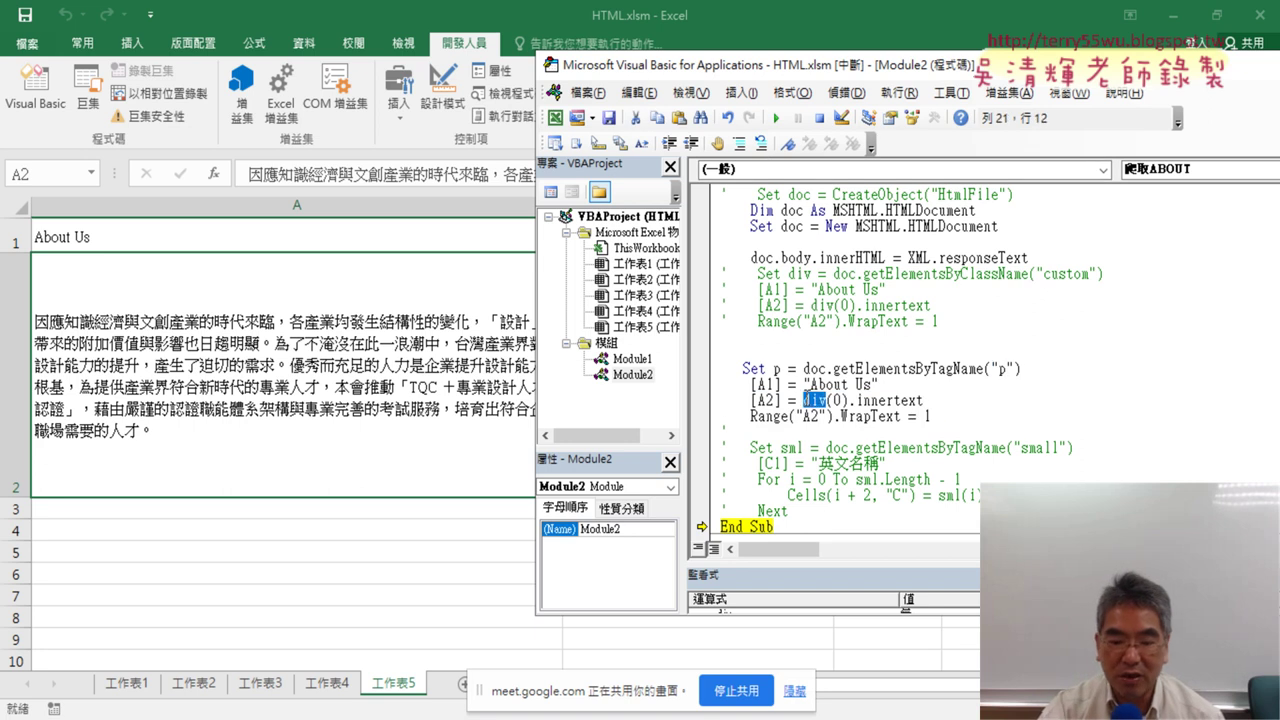
{"action": "type", "text": "p"}
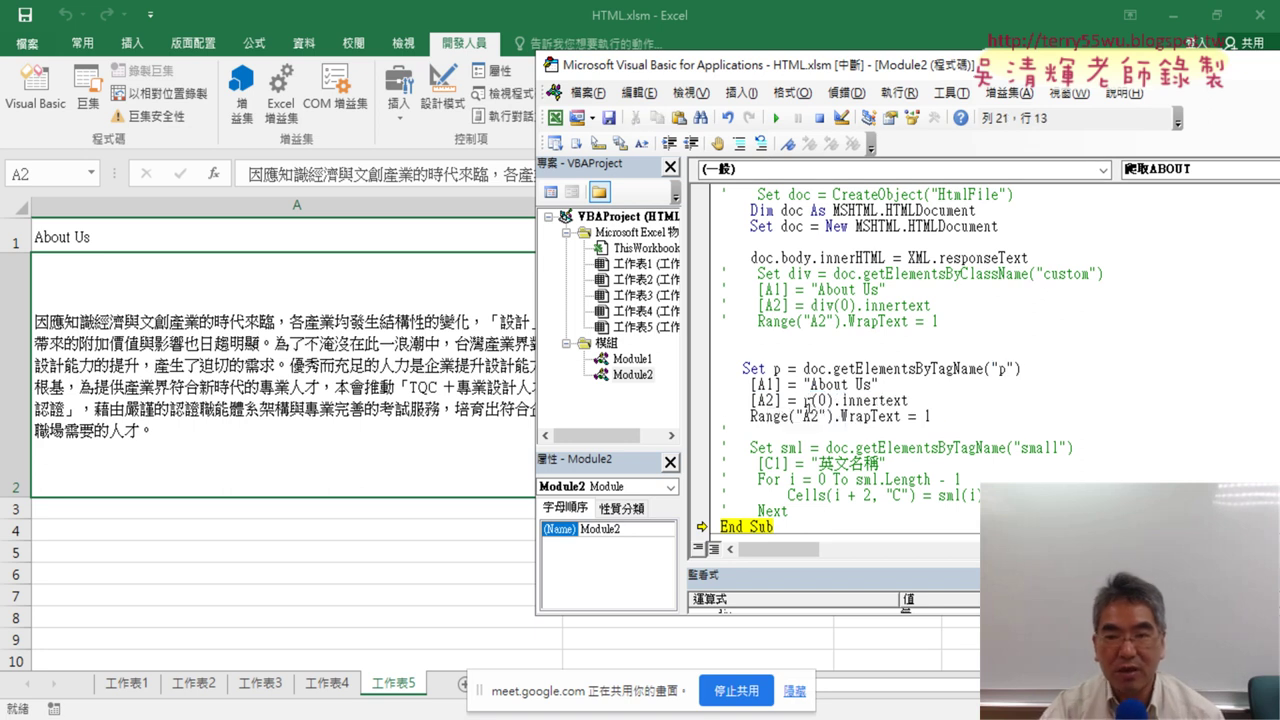
{"action": "left_click_drag", "start_coordinate": [833, 400], "coordinate": [803, 400]}
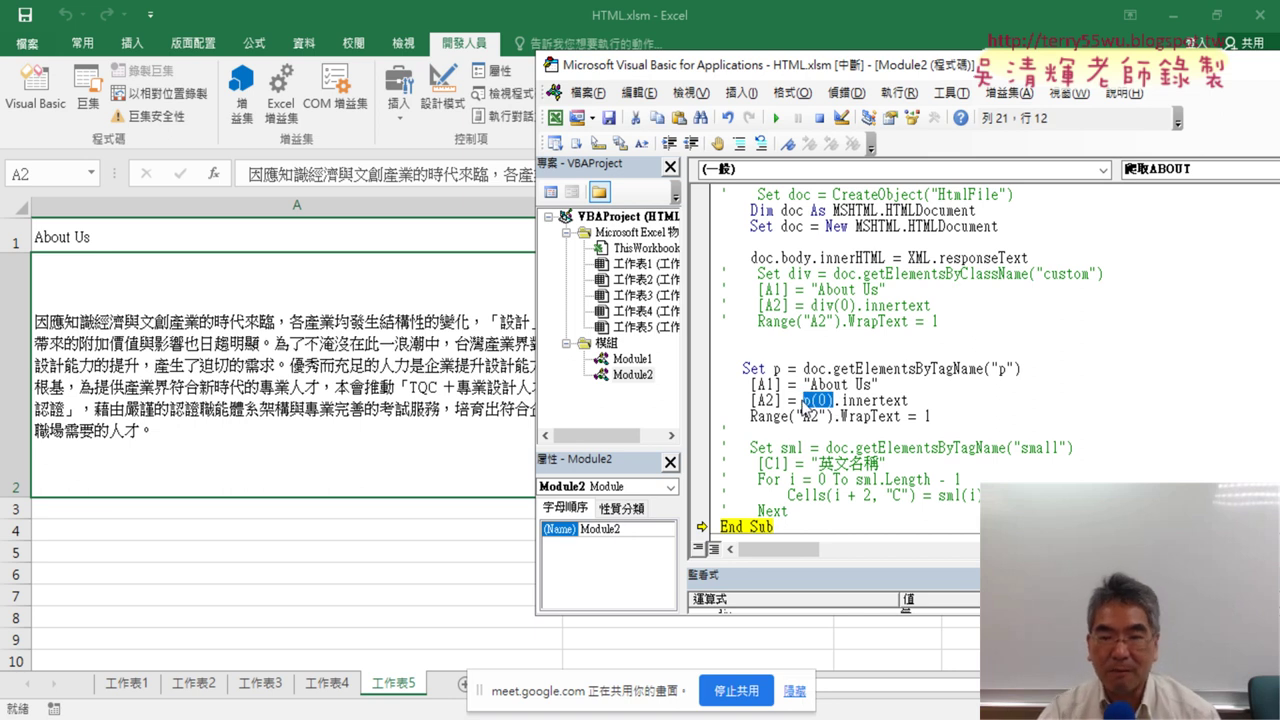
{"action": "left_click", "coordinate": [791, 401]}
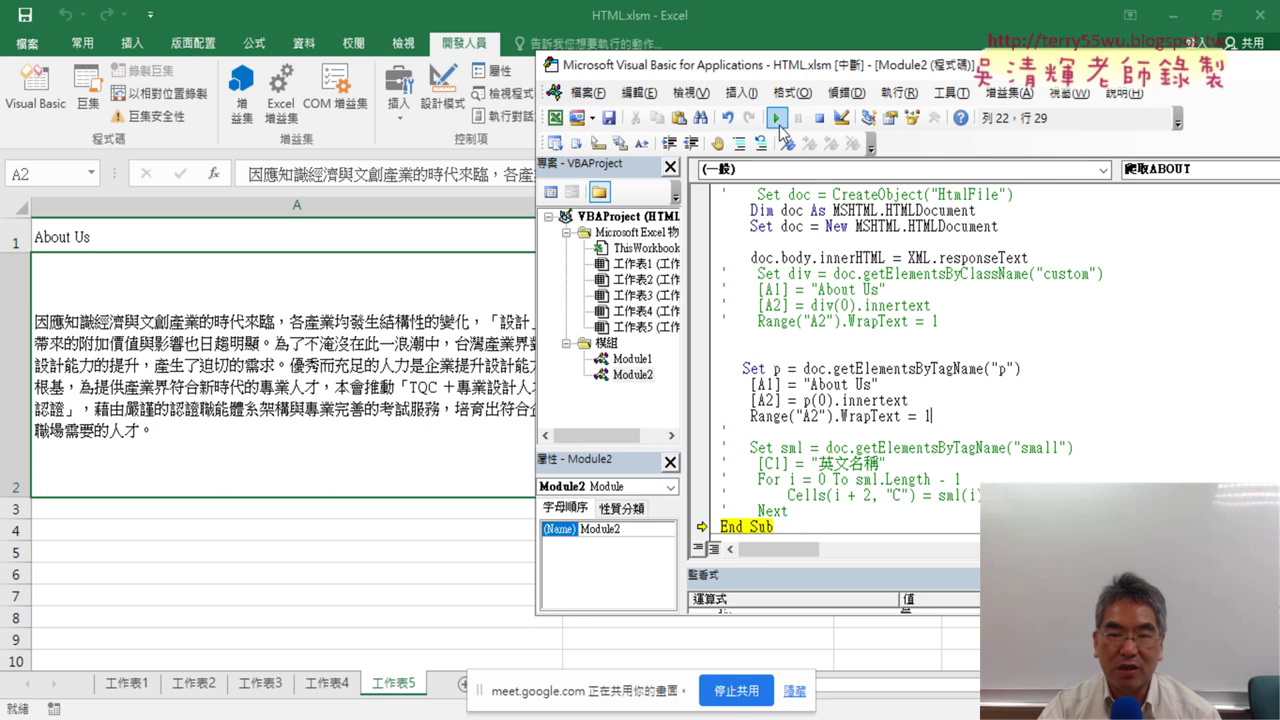
Set a breakpoint on the Set p line and run the macro up to it.
{"action": "left_click", "coordinate": [705, 375]}
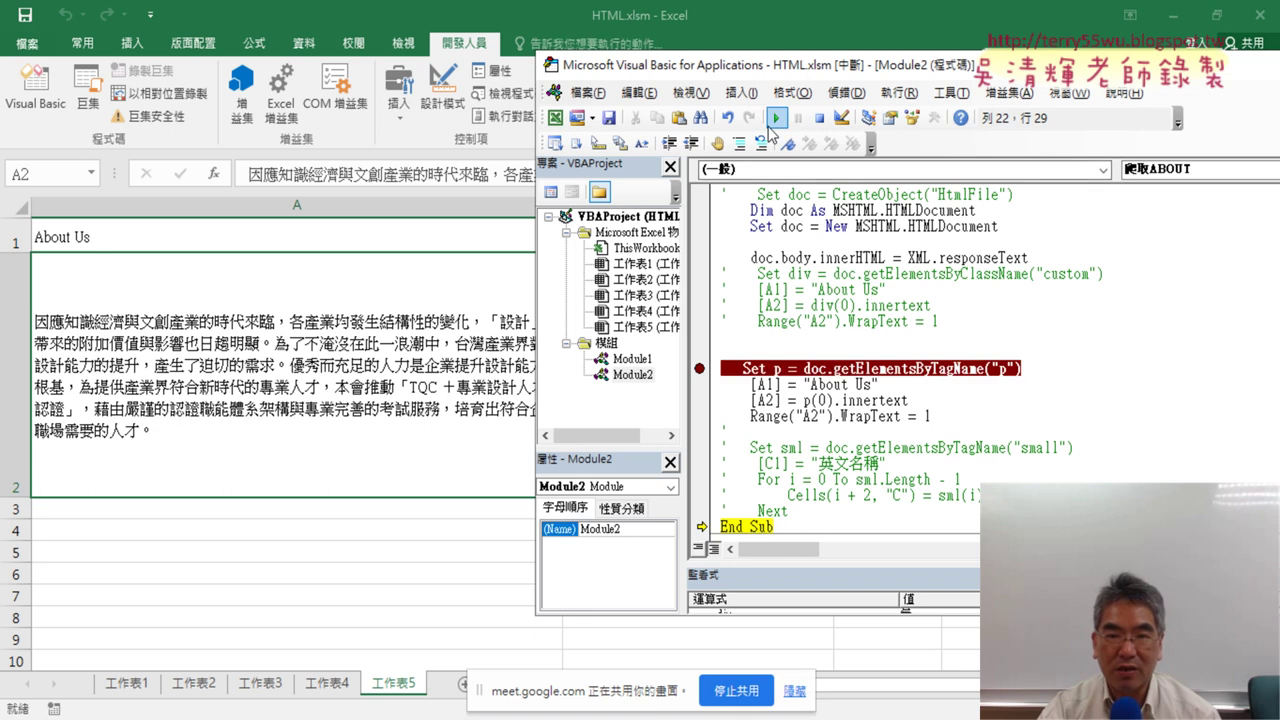
{"action": "left_click", "coordinate": [775, 118]}
{"action": "left_click", "coordinate": [775, 118]}
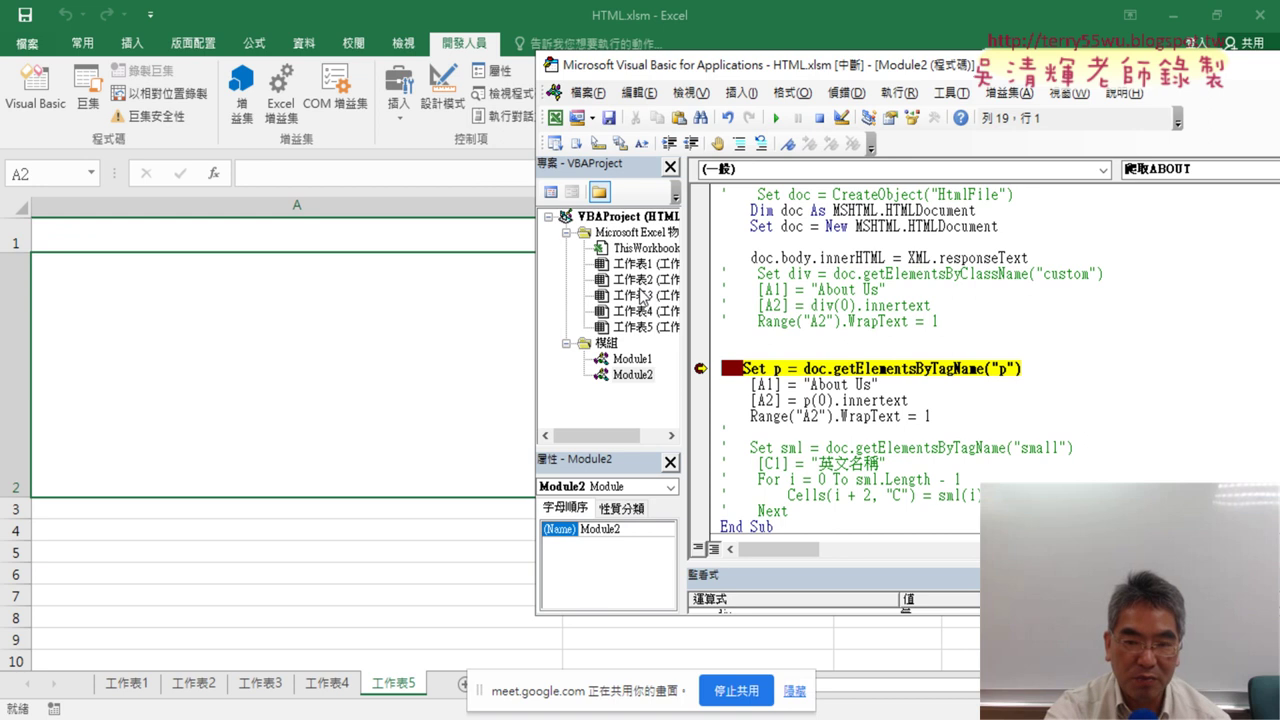
Step through the Set p, A1, A2 and WrapText lines with F8 to End Sub.
{"action": "key", "text": "F8"}
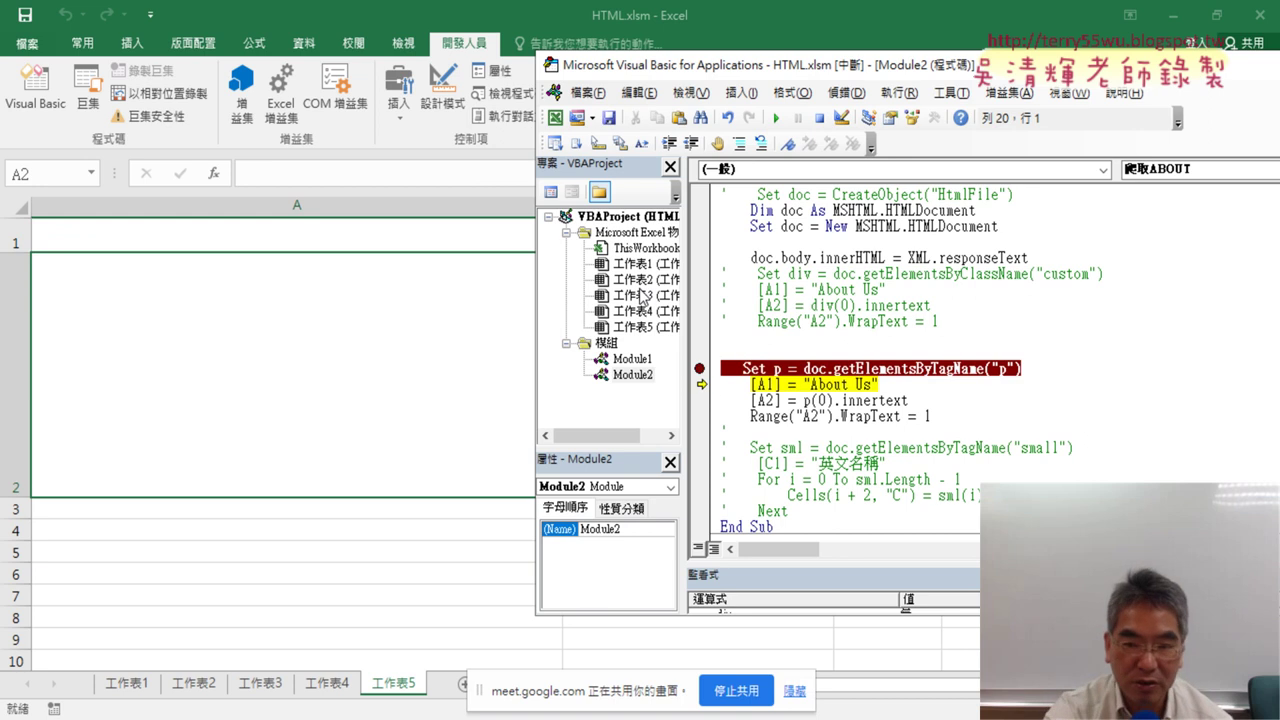
{"action": "key", "text": "F8"}
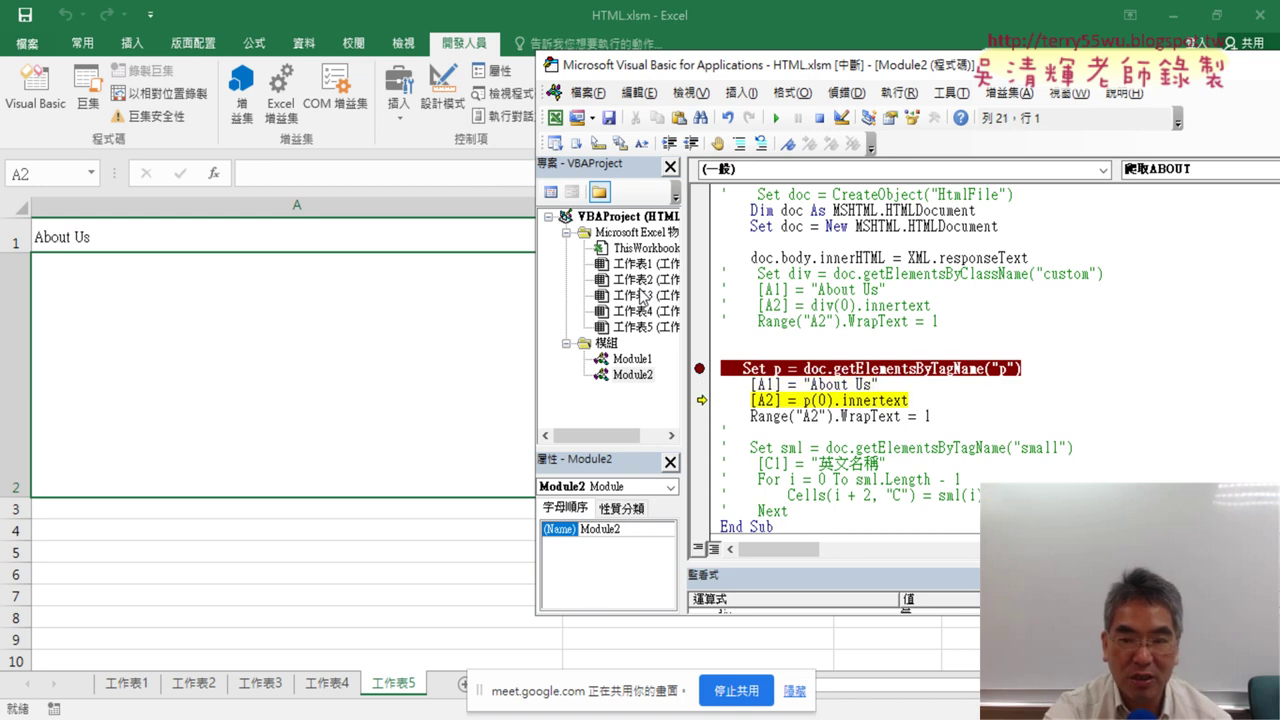
{"action": "key", "text": "F8"}
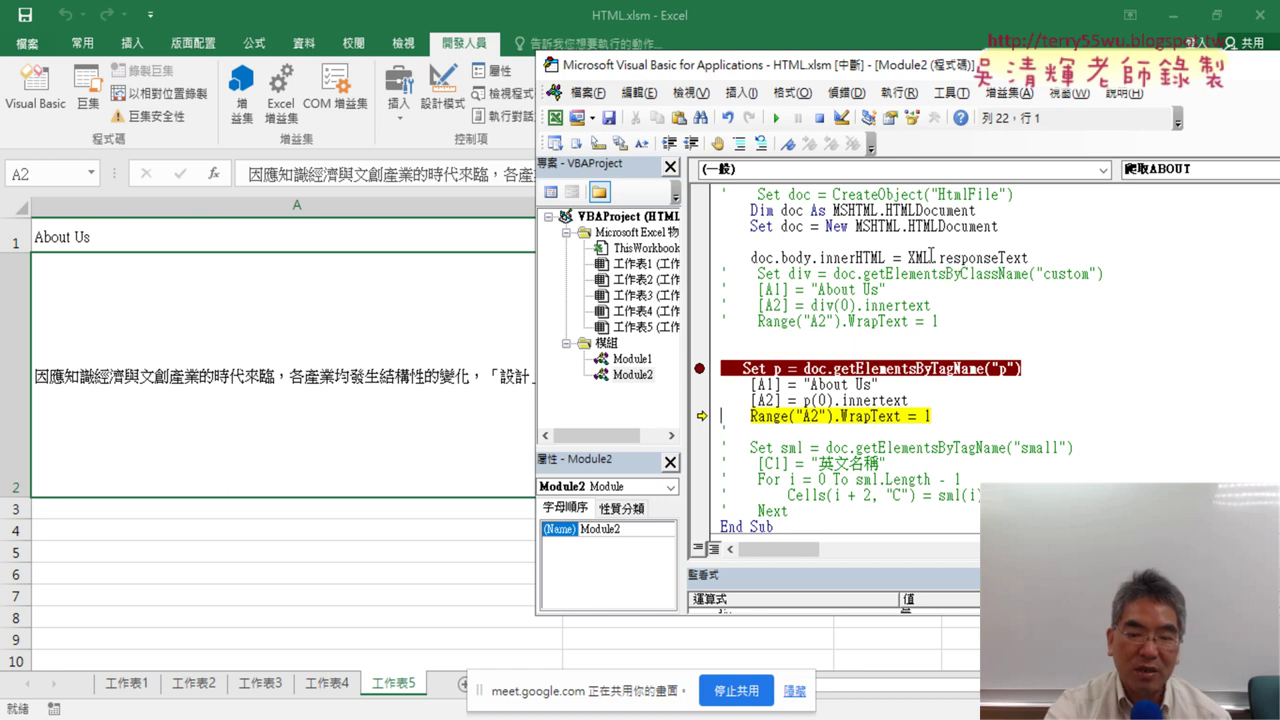
{"action": "key", "text": "F8"}
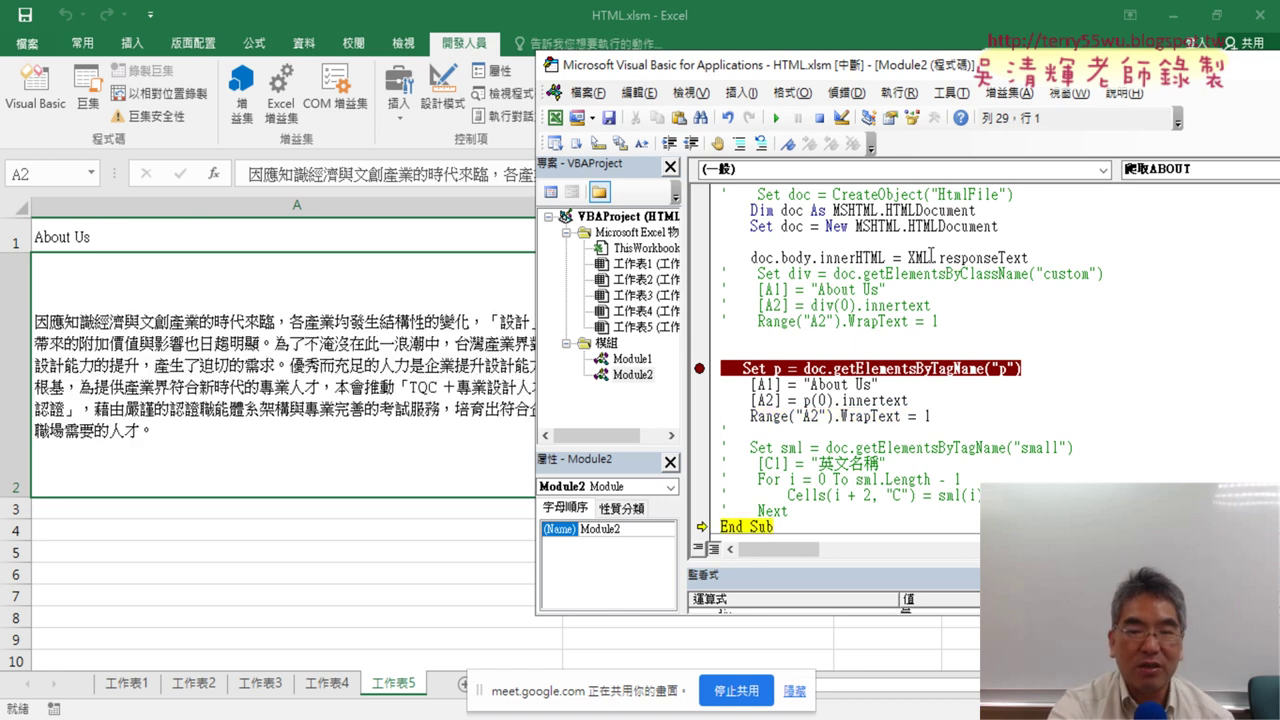
{"action": "key", "text": "F8"}
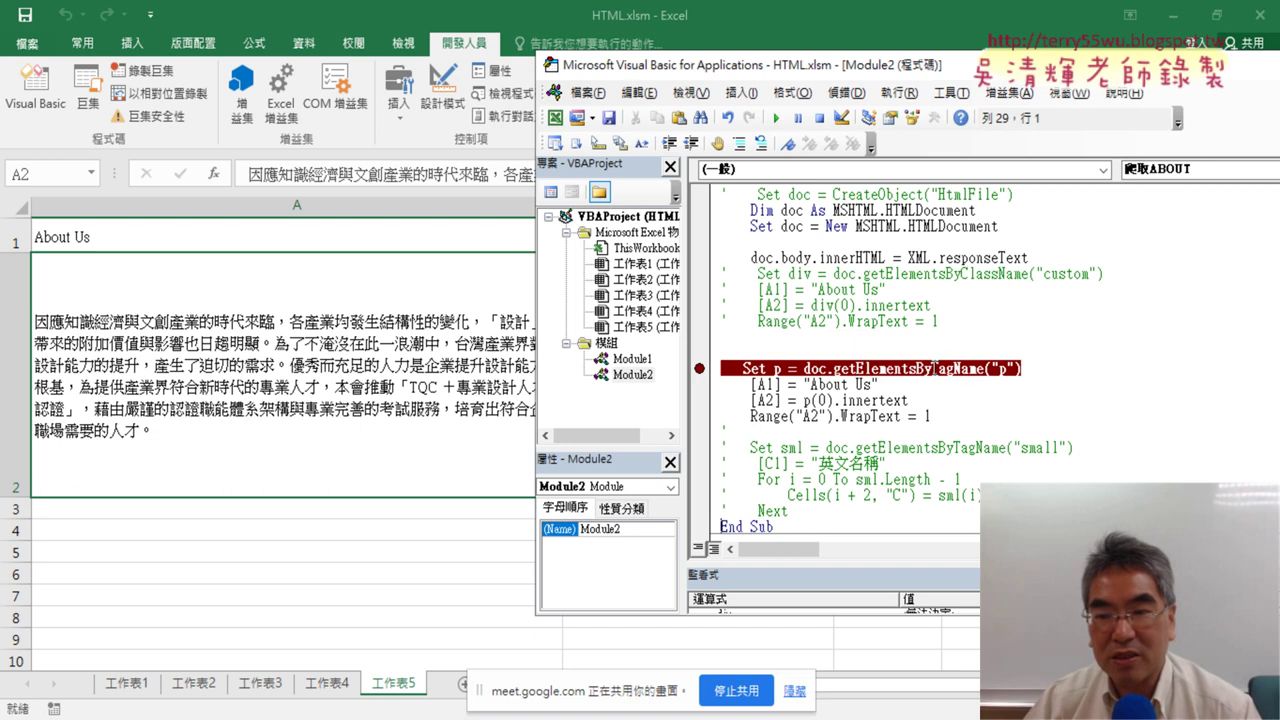
Highlight the "p" tag in the code, then stop the screen broadcast with 停止.
{"action": "left_click_drag", "start_coordinate": [932, 368], "coordinate": [1016, 368]}
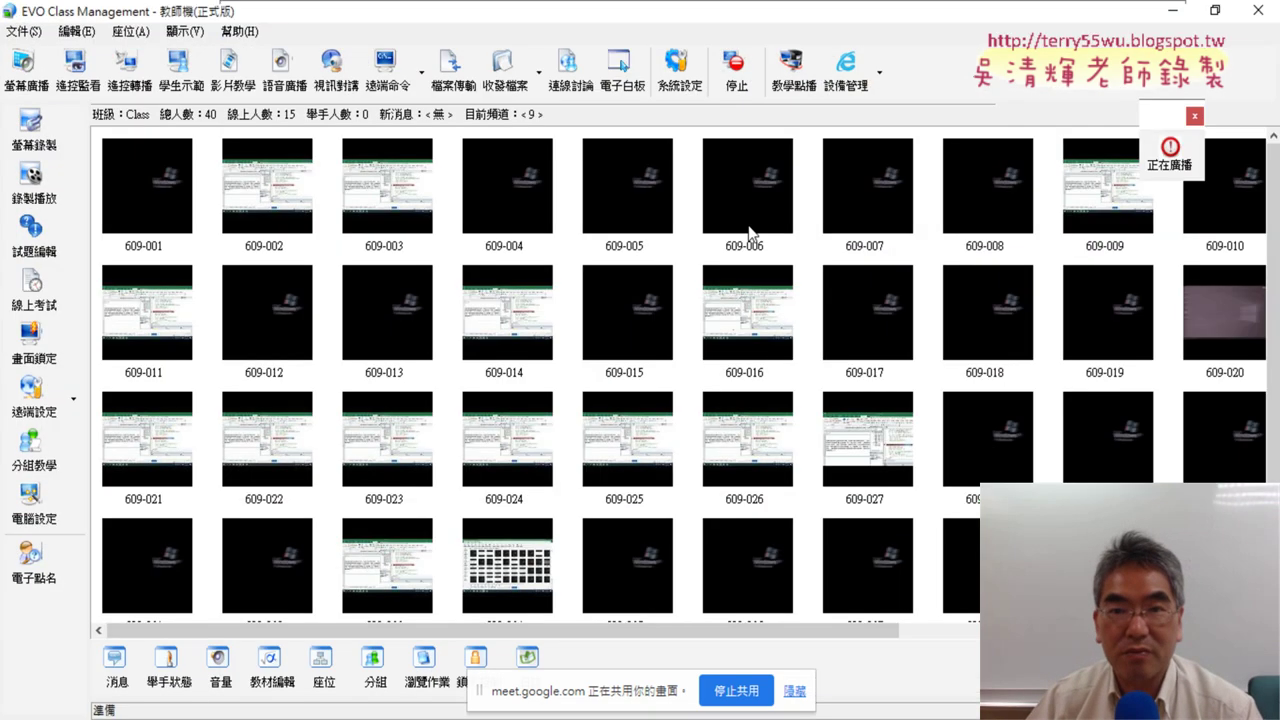
{"action": "left_click", "coordinate": [736, 68]}
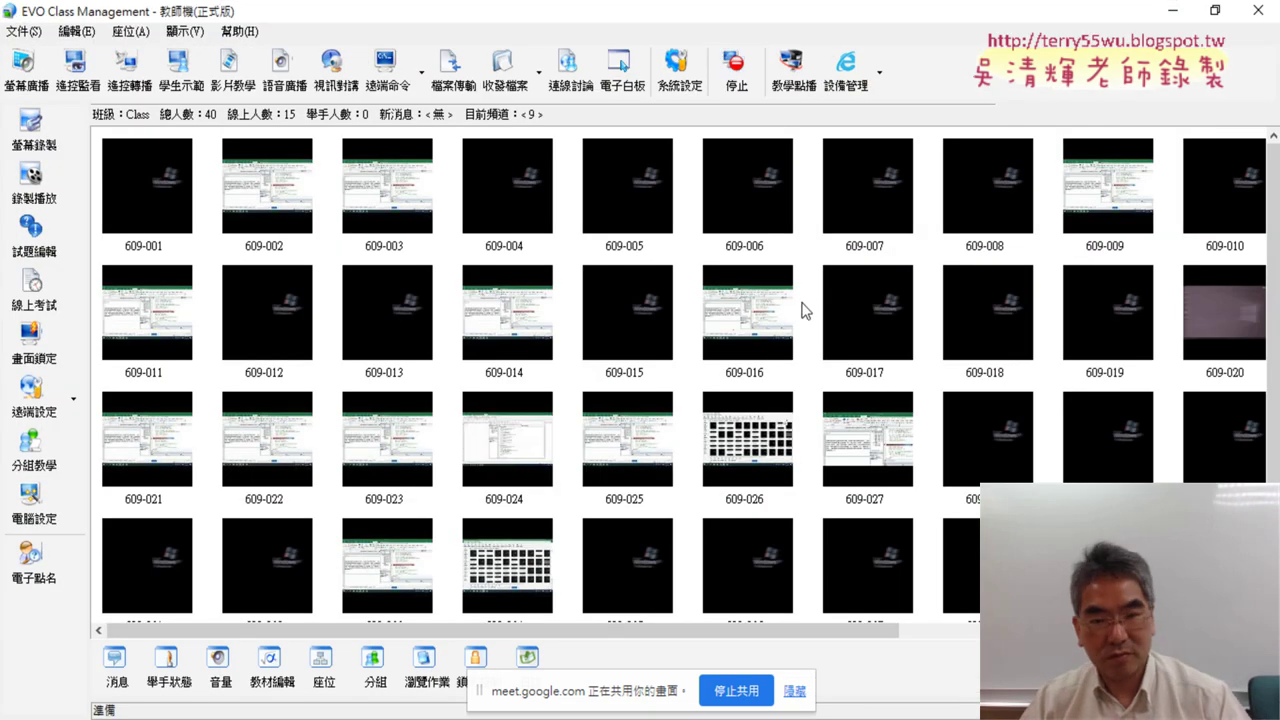